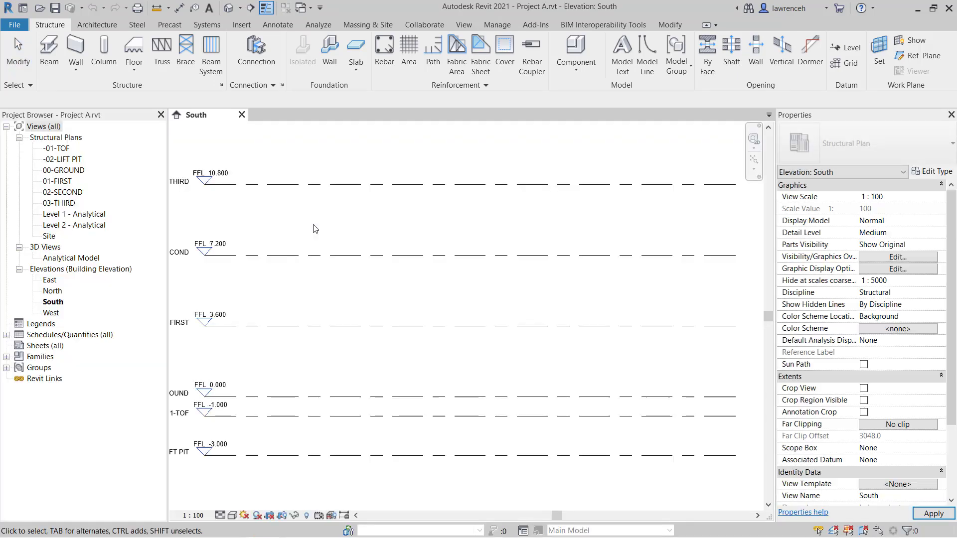
# - Open the Site structural plan view
pyautogui.scroll(-1, 358, 323)
pyautogui.moveTo(357, 322); pyautogui.dragTo(406, 321, button='middle')
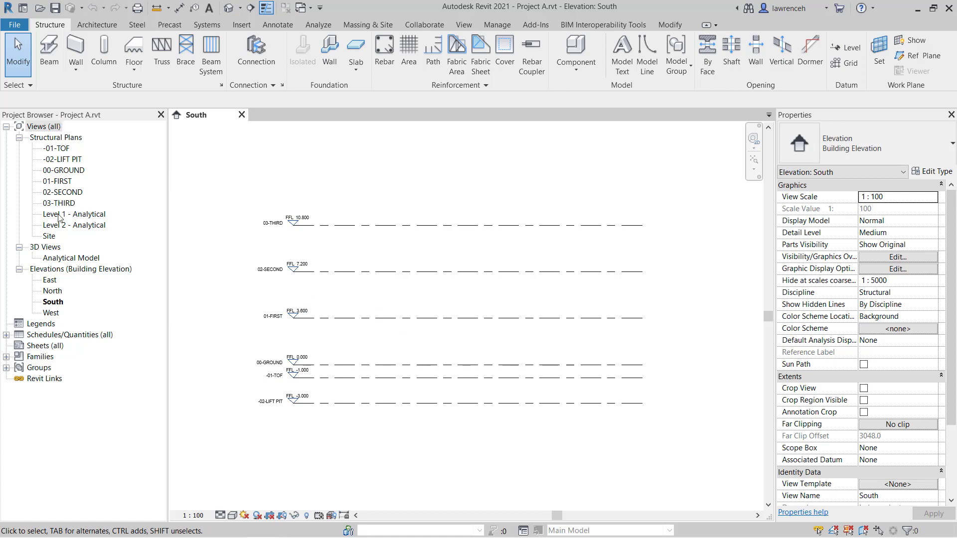
pyautogui.doubleClick(49, 236)
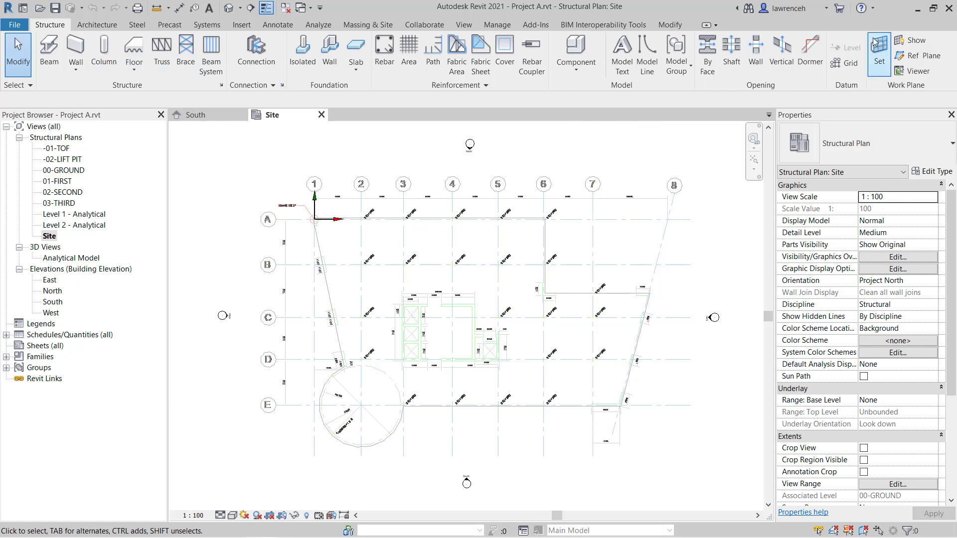
# - Place grids 1 and 2 with the Grid tool by picking the matching vertical lines of the imported CAD drawing
pyautogui.click(851, 63)
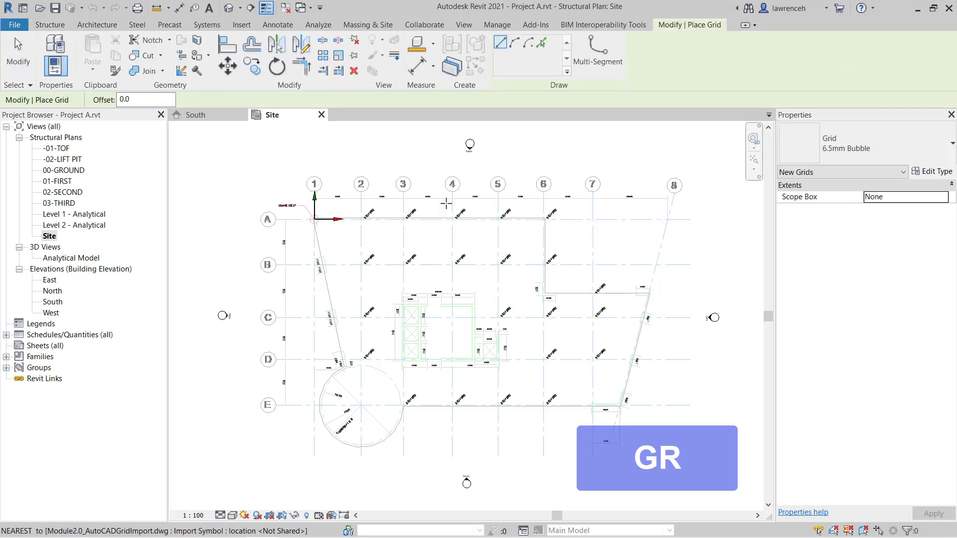
pyautogui.scroll(1, 452, 206)
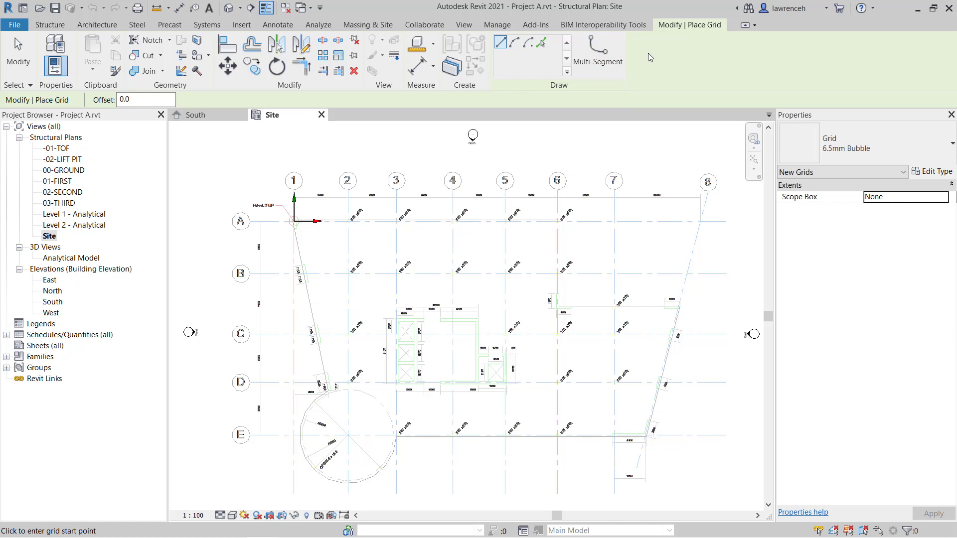
pyautogui.click(542, 44)
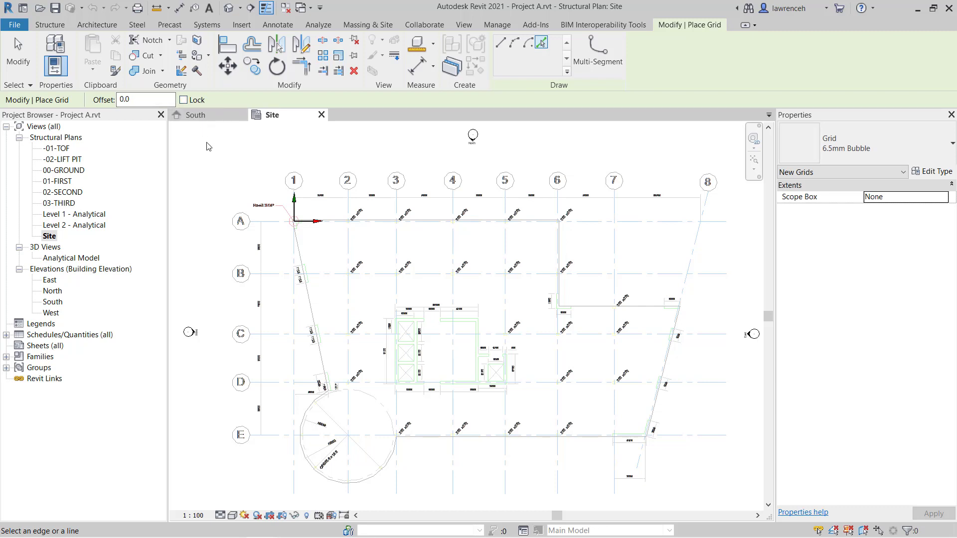
pyautogui.scroll(3, 213, 162)
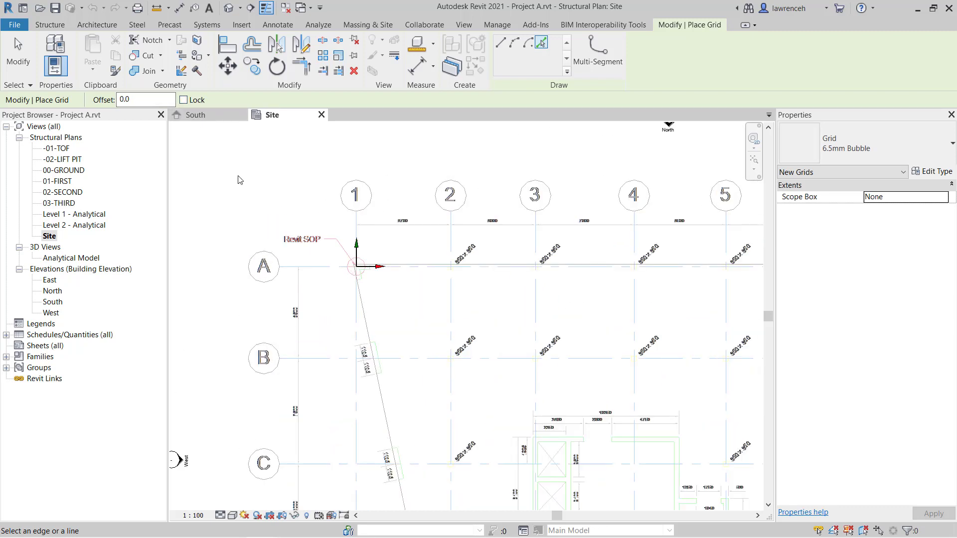
pyautogui.moveTo(238, 179); pyautogui.dragTo(279, 157, button='middle')
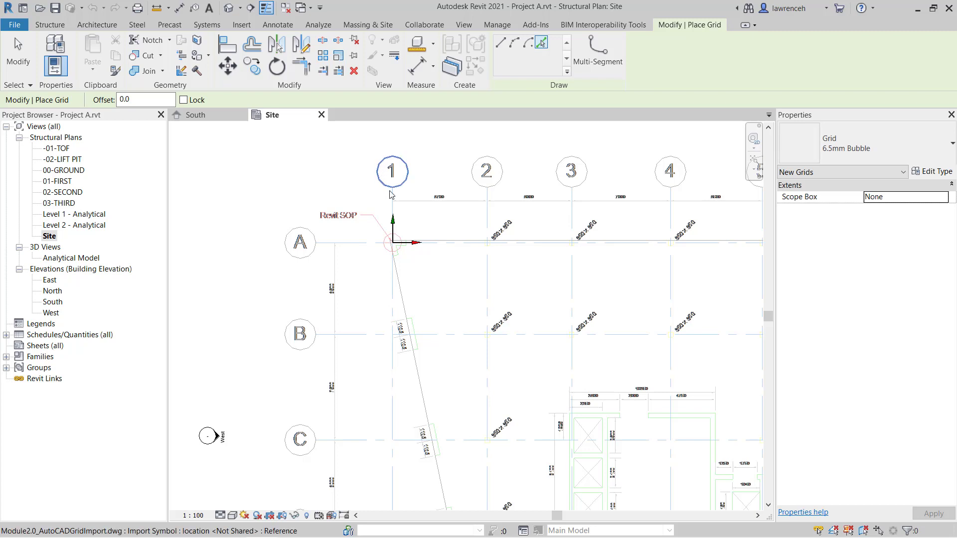
pyautogui.click(395, 296)
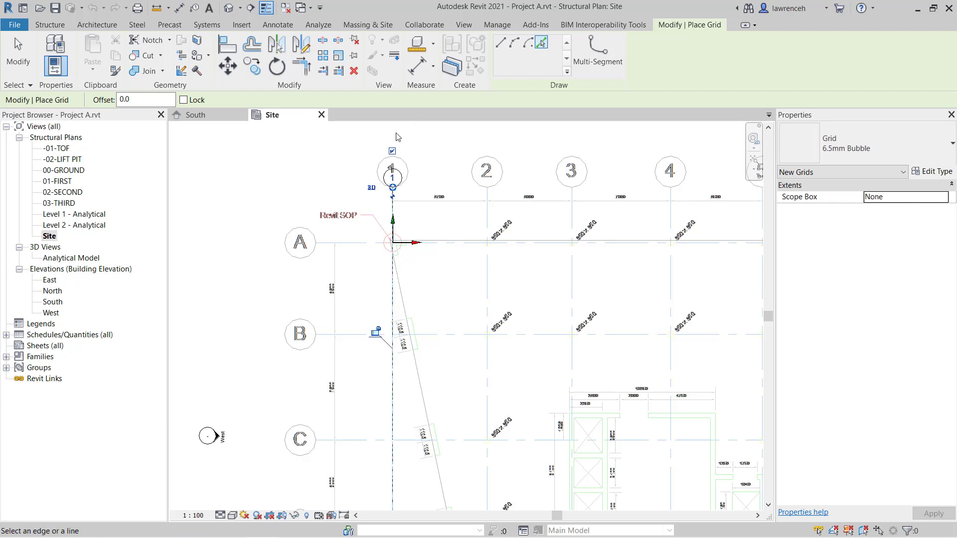
pyautogui.click(487, 267)
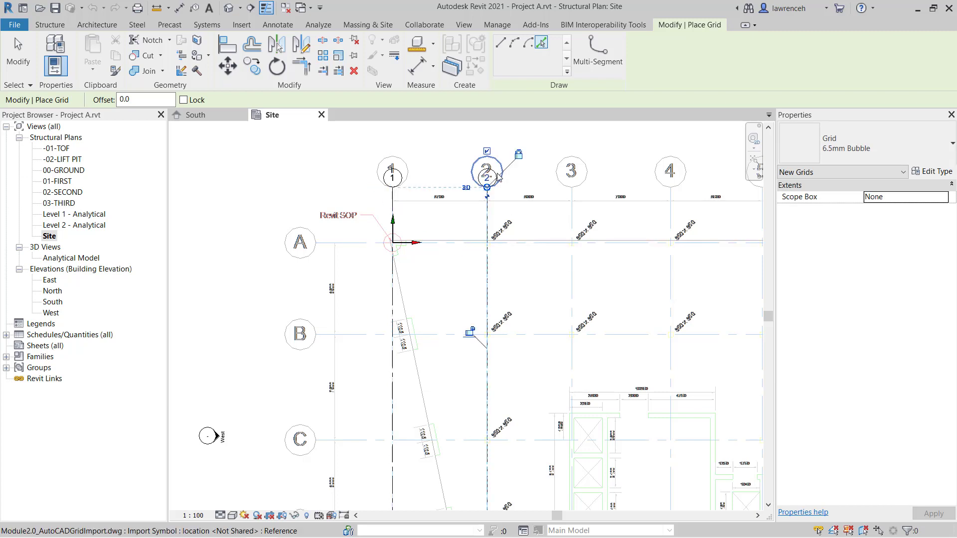
pyautogui.scroll(2, 513, 168)
pyautogui.scroll(2, 495, 166)
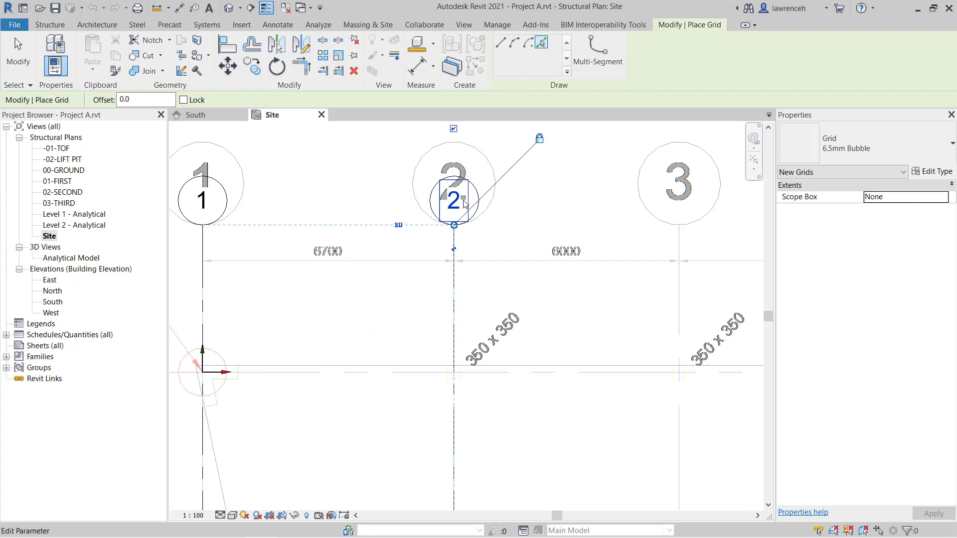
pyautogui.scroll(-3, 463, 214)
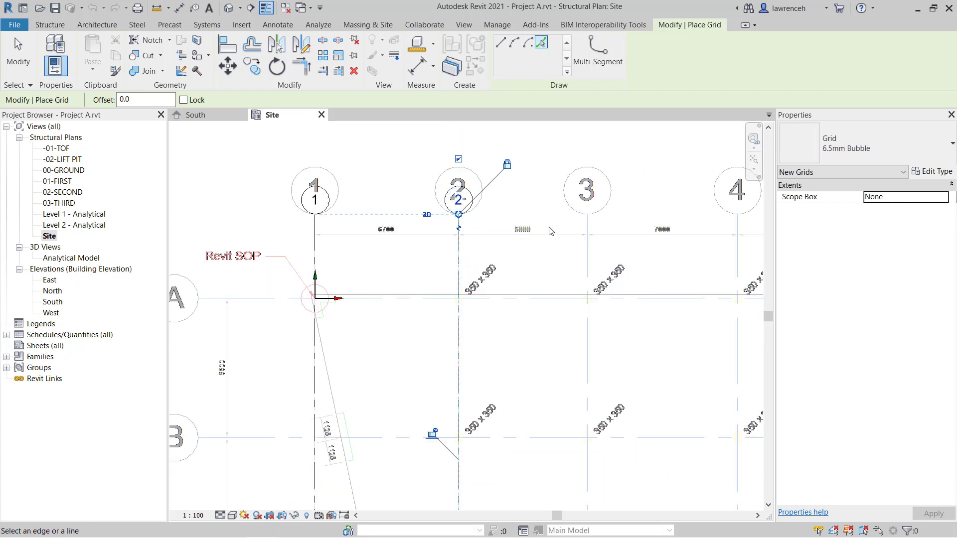
pyautogui.scroll(-2, 504, 234)
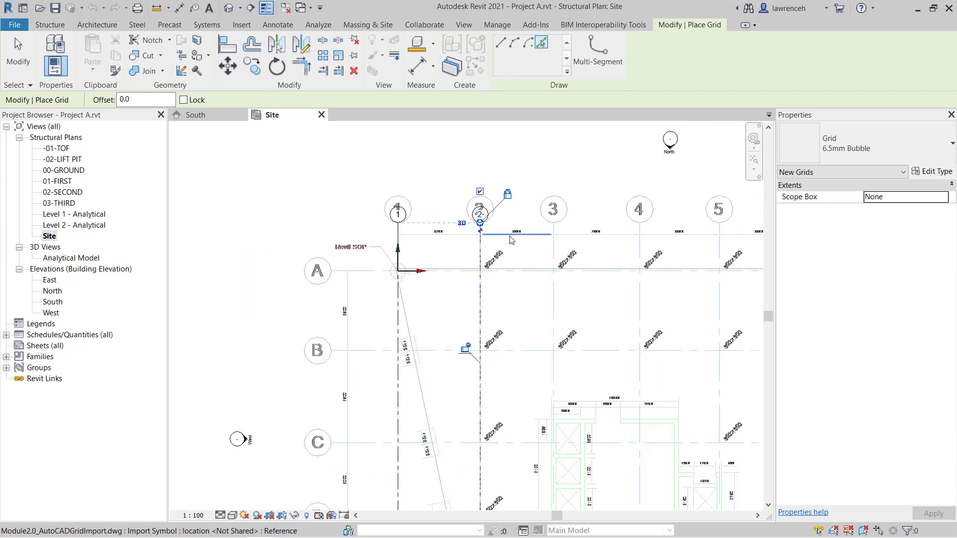
# - Place grids 3 to 8 by picking the remaining numbered CAD grid lines, including the slanted line 8
pyautogui.moveTo(549, 248); pyautogui.dragTo(413, 222, button='middle')
pyautogui.click(414, 221)
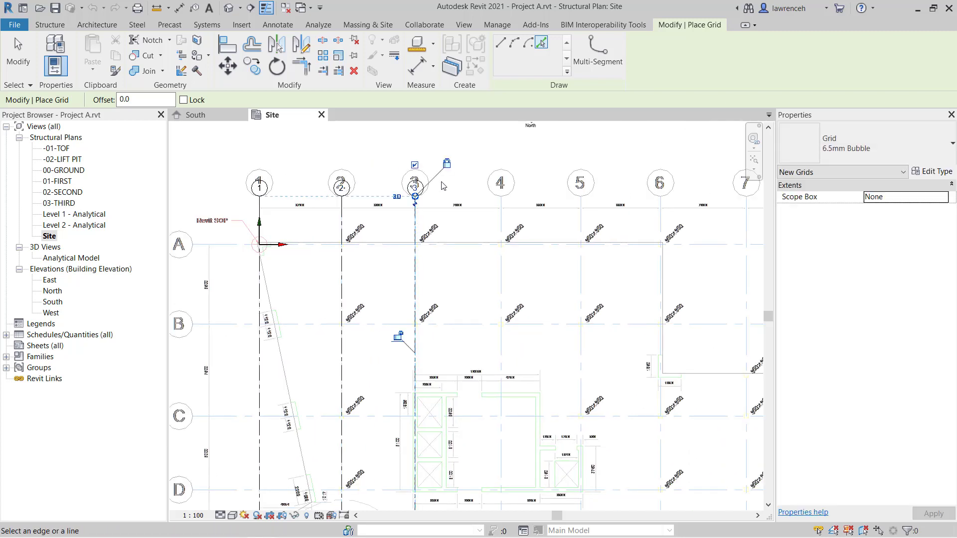
pyautogui.click(503, 221)
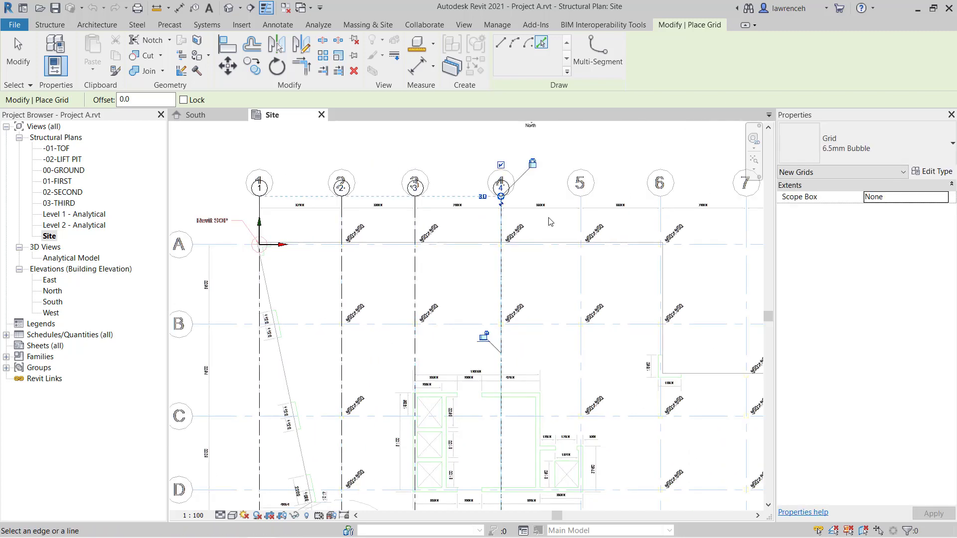
pyautogui.click(581, 221)
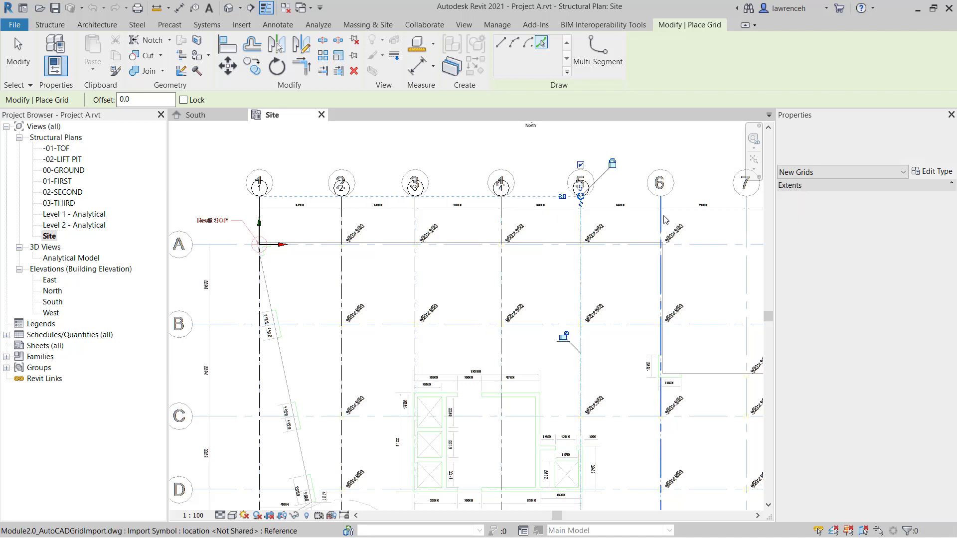
pyautogui.click(663, 219)
pyautogui.moveTo(700, 228); pyautogui.dragTo(548, 235, button='middle')
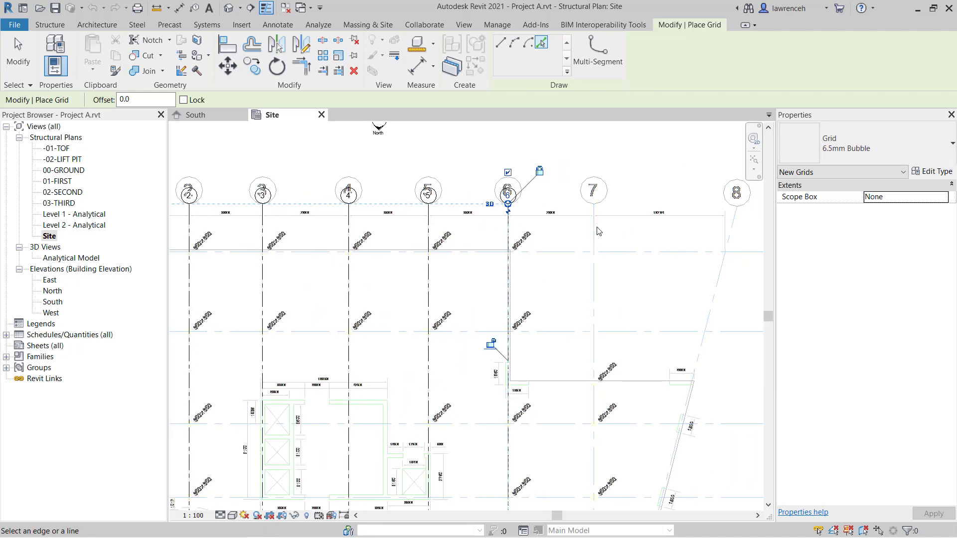
pyautogui.click(596, 230)
pyautogui.click(729, 238)
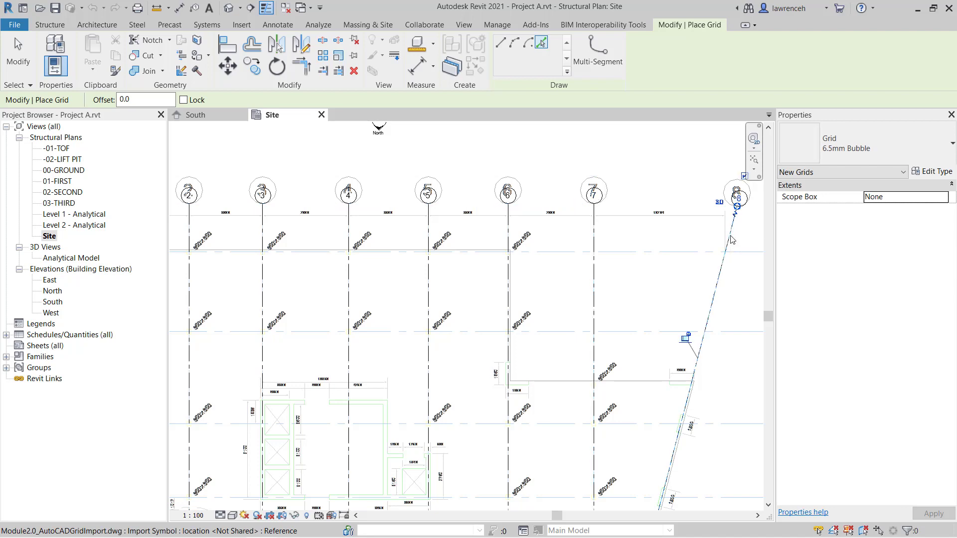
pyautogui.scroll(3, 741, 214)
pyautogui.scroll(-4, 693, 202)
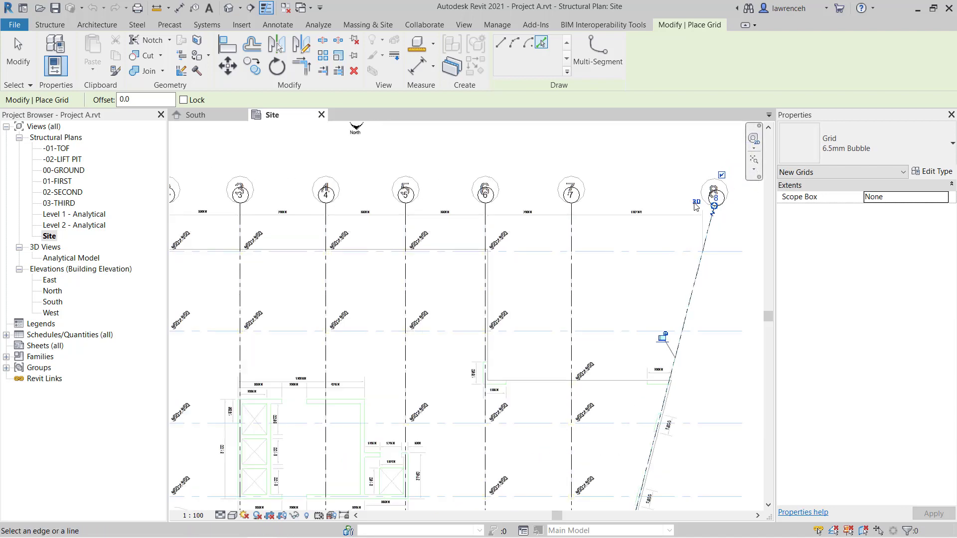
# - Place a grid on the topmost horizontal CAD grid line and rename it A
pyautogui.moveTo(328, 245); pyautogui.dragTo(497, 226, button='middle')
pyautogui.scroll(3, 308, 238)
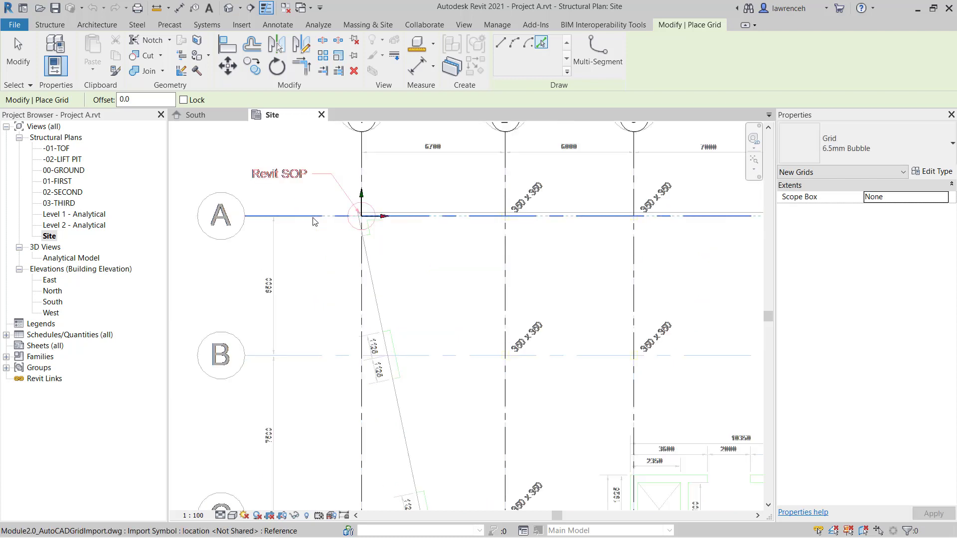
pyautogui.click(313, 224)
pyautogui.moveTo(345, 269); pyautogui.dragTo(418, 352, button='middle')
pyautogui.scroll(2, 308, 260)
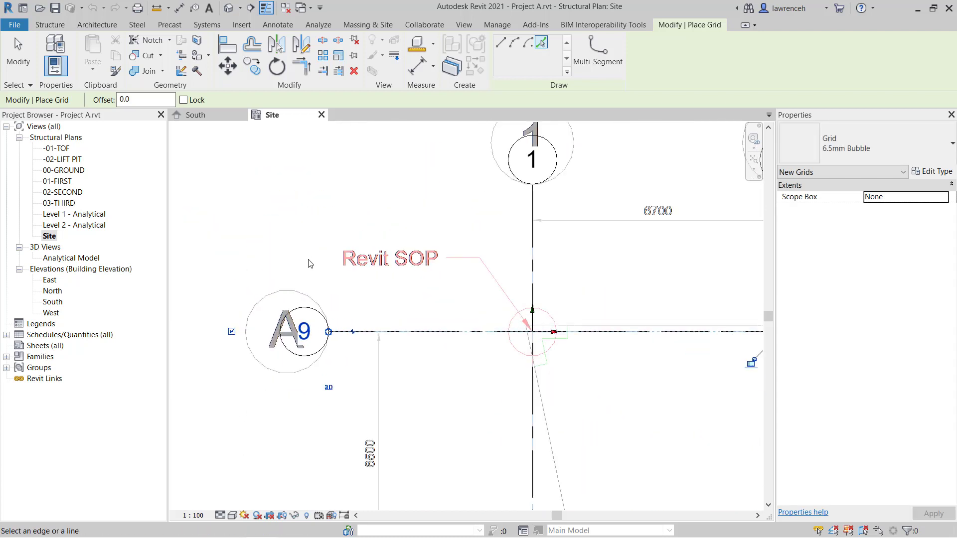
pyautogui.moveTo(323, 220); pyautogui.dragTo(374, 259, button='middle')
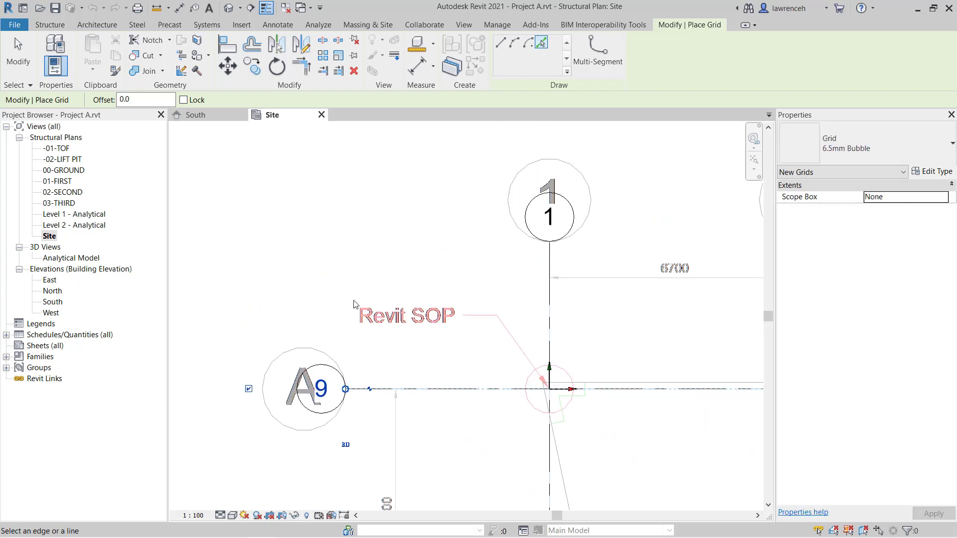
pyautogui.click(323, 391)
pyautogui.press('Return')
pyautogui.click(315, 392)
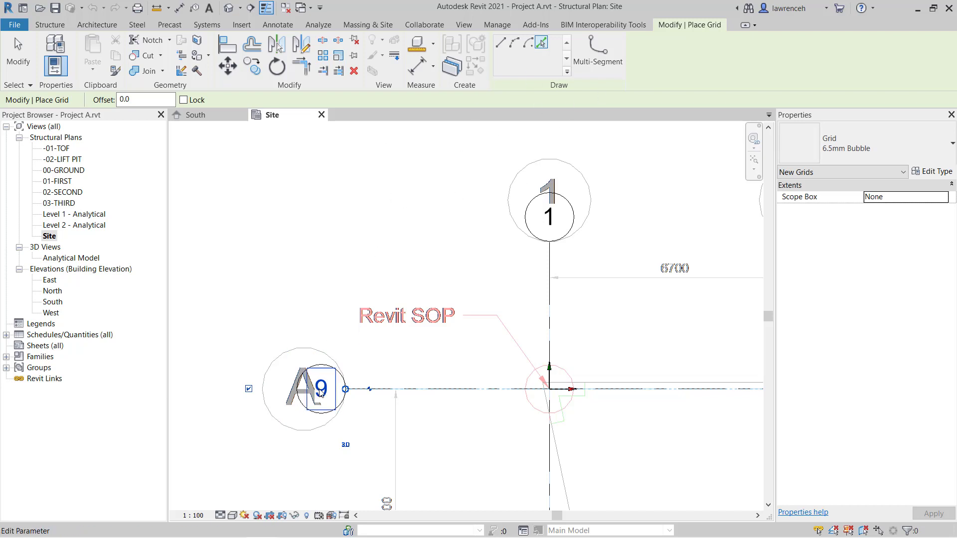
pyautogui.write('A')
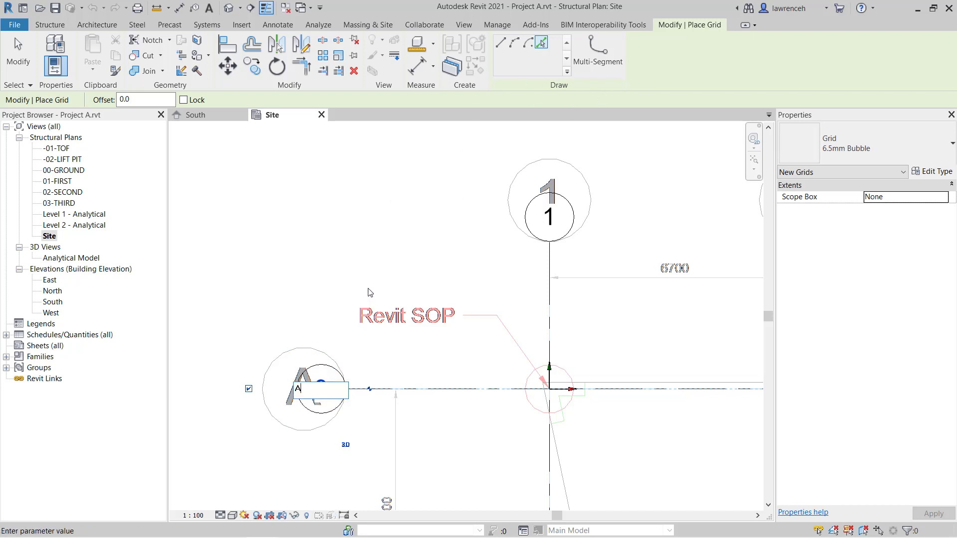
pyautogui.press('Return')
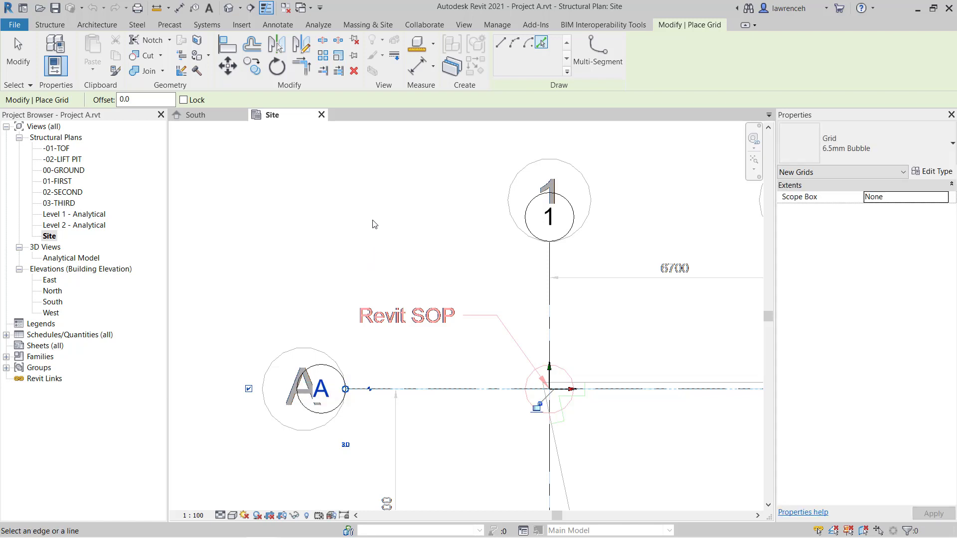
# - Place grids B, C, D and E by picking the remaining horizontal CAD grid lines
pyautogui.scroll(-3, 375, 225)
pyautogui.moveTo(408, 361); pyautogui.dragTo(412, 300, button='middle')
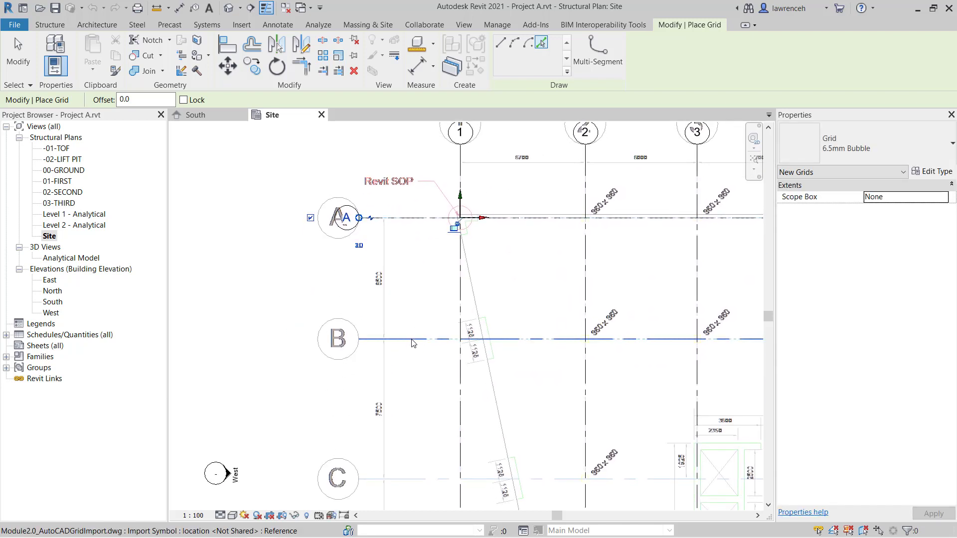
pyautogui.click(413, 343)
pyautogui.moveTo(441, 421); pyautogui.dragTo(448, 331, button='middle')
pyautogui.scroll(-2, 422, 374)
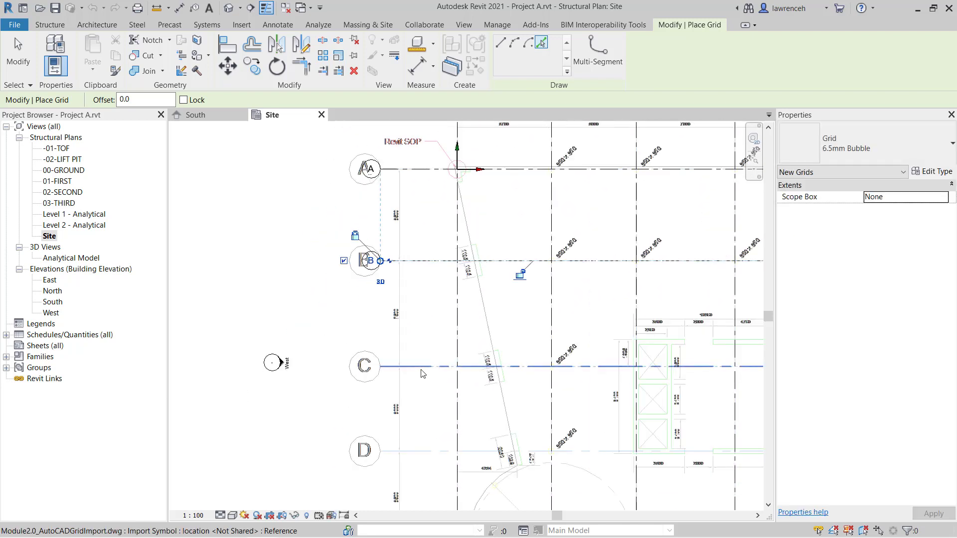
pyautogui.click(423, 373)
pyautogui.moveTo(423, 457); pyautogui.dragTo(423, 350, button='middle')
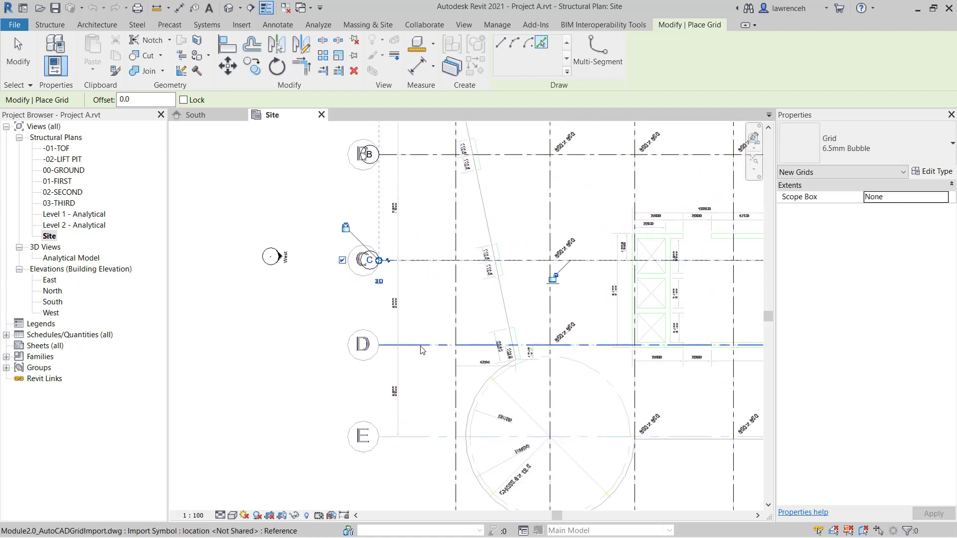
pyautogui.click(421, 351)
pyautogui.click(430, 437)
# - Place curved grids on the dashed CAD circle around the intersection of grids 2 and E, and end grid placement
pyautogui.moveTo(440, 389); pyautogui.dragTo(421, 312, button='middle')
pyautogui.scroll(3, 548, 309)
pyautogui.moveTo(560, 306); pyautogui.dragTo(537, 293, button='middle')
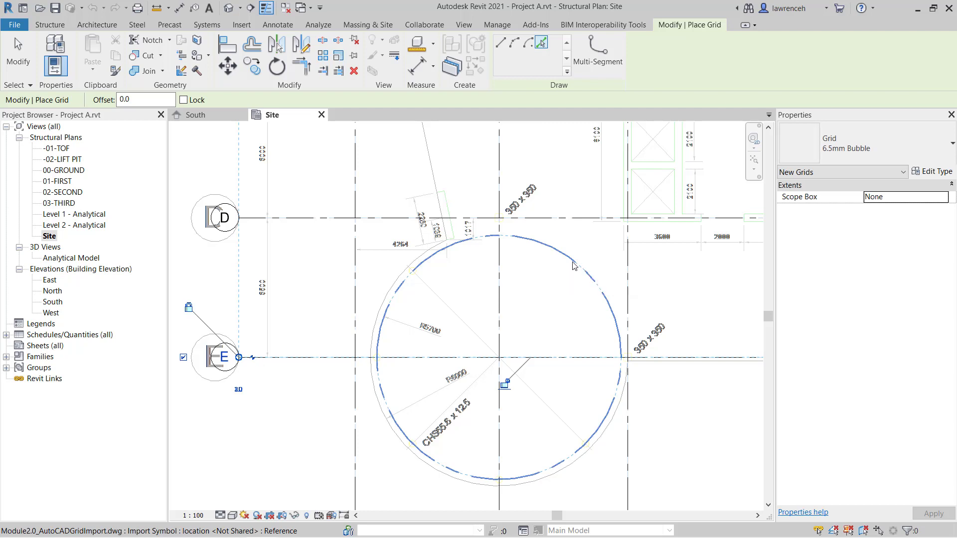
pyautogui.click(573, 264)
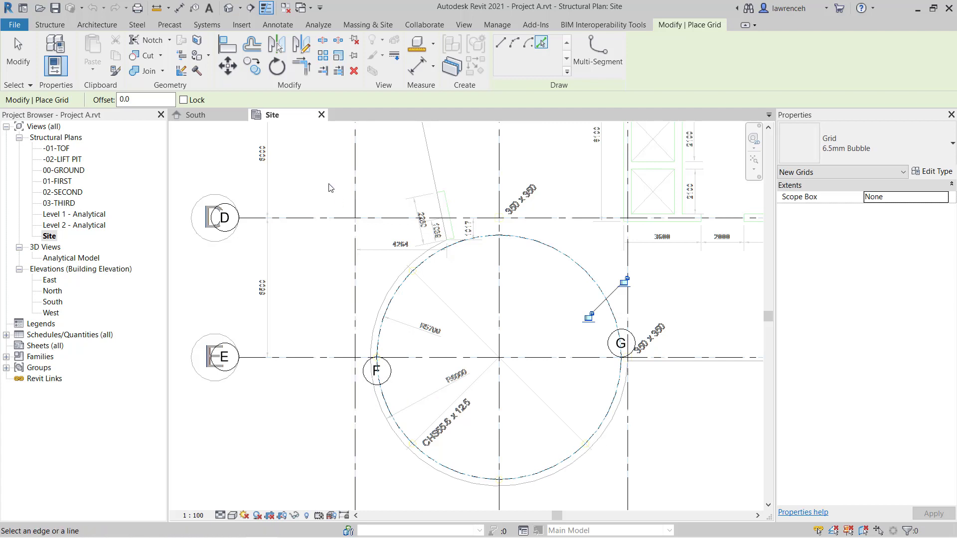
pyautogui.click(18, 62)
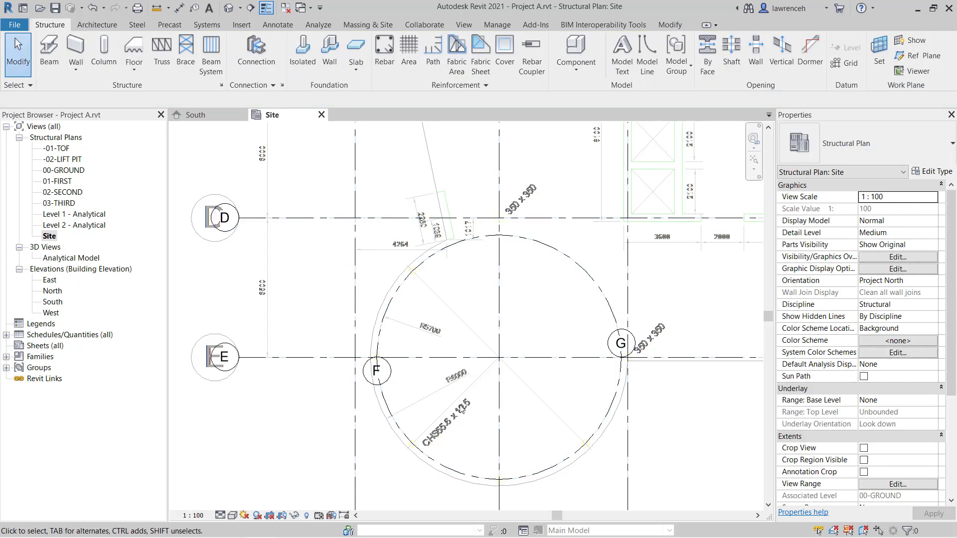
# - Hide all imported categories in the Site plan through the Visibility/Graphic Overrides
pyautogui.scroll(-5, 528, 420)
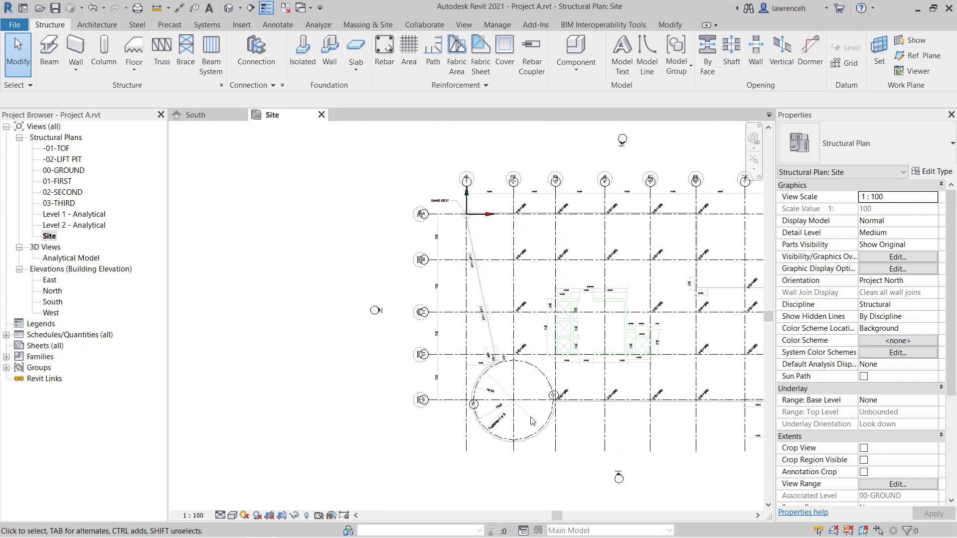
pyautogui.moveTo(573, 345); pyautogui.dragTo(455, 348, button='middle')
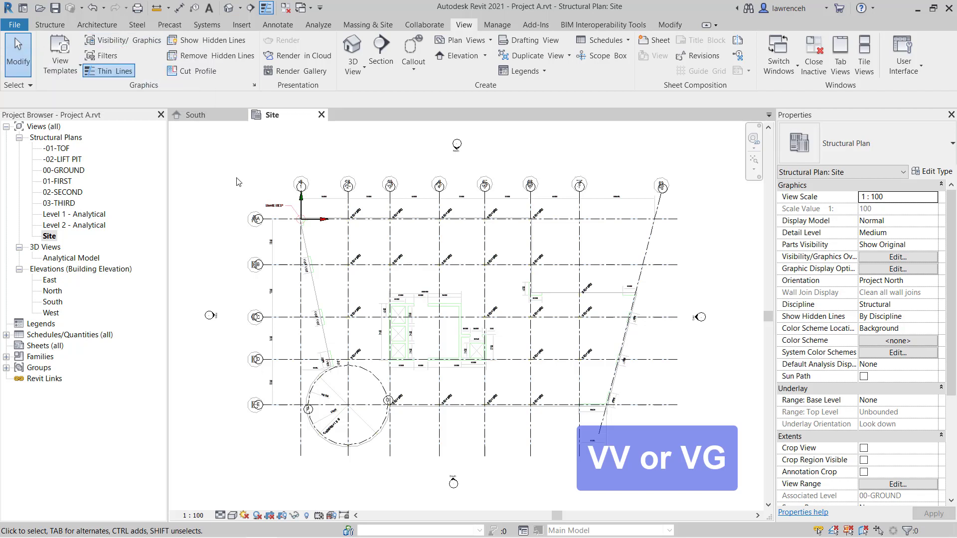
pyautogui.press('v')
pyautogui.press('v')
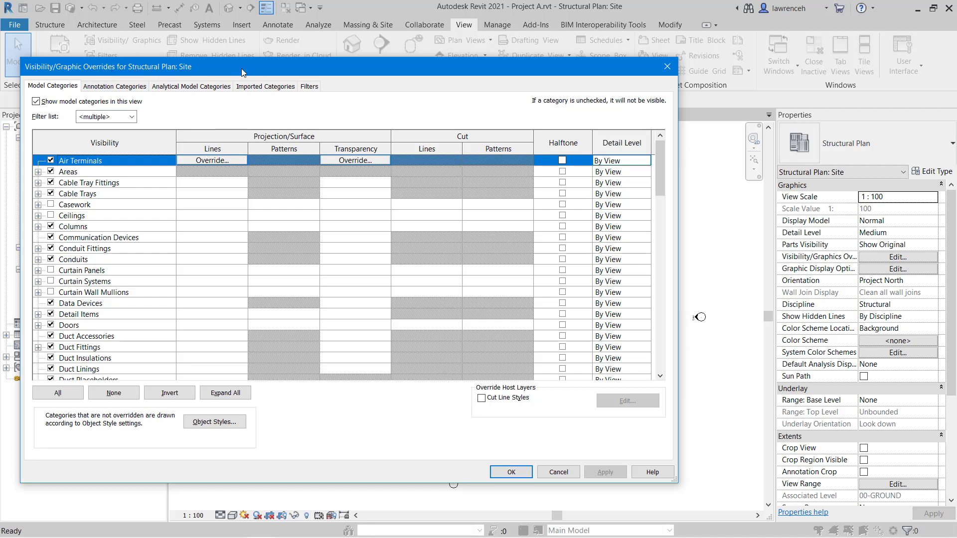
pyautogui.click(260, 86)
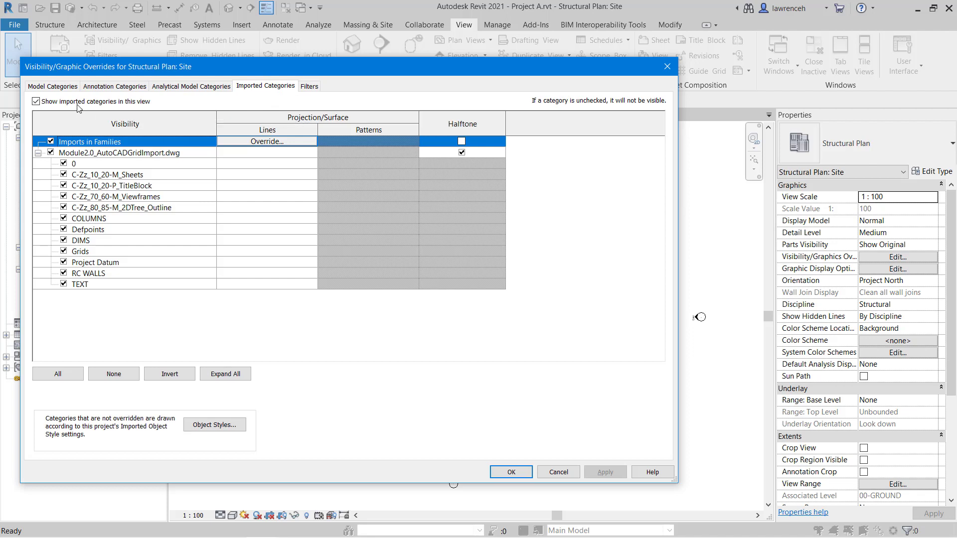
pyautogui.click(36, 102)
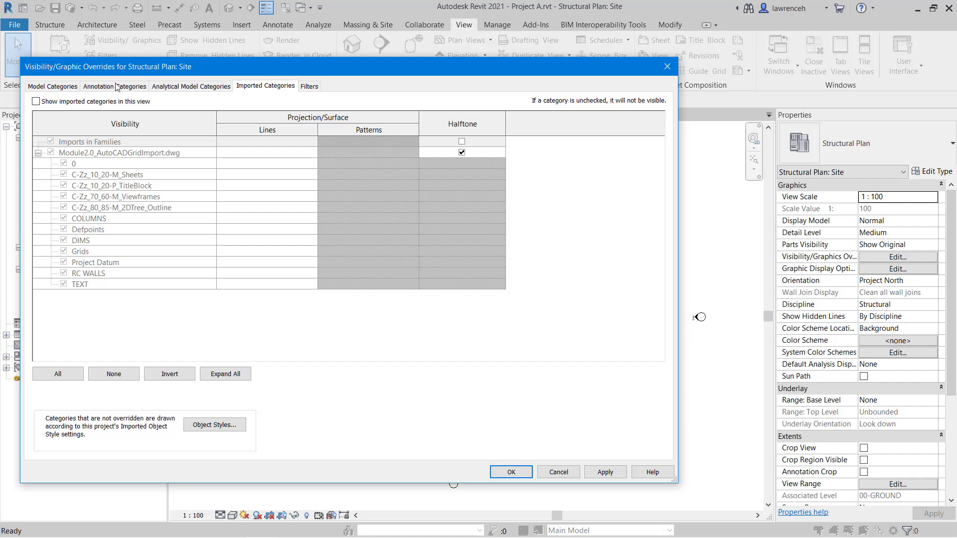
pyautogui.click(514, 471)
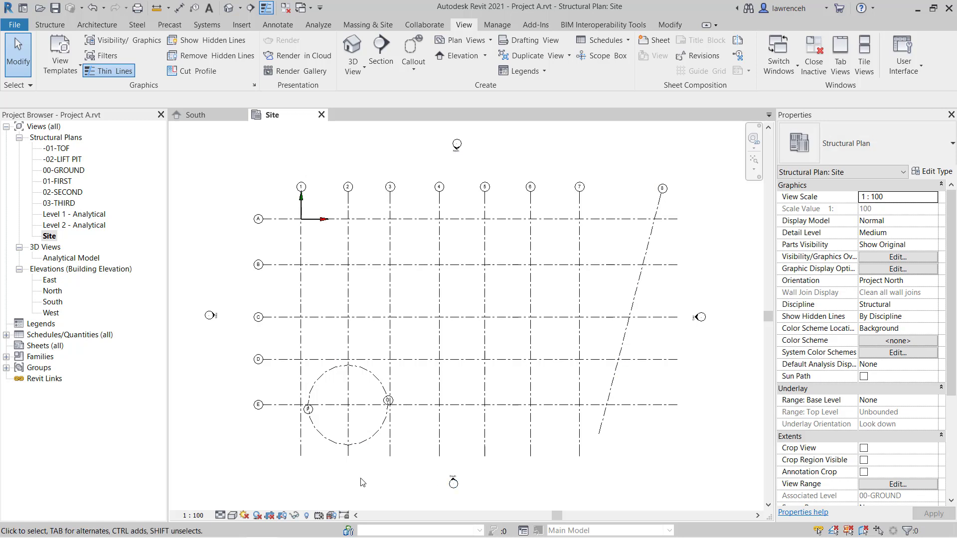
# - Turn off the bubbles of curved grids F and G on the circle around the intersection of grids 2 and E
pyautogui.scroll(5, 356, 476)
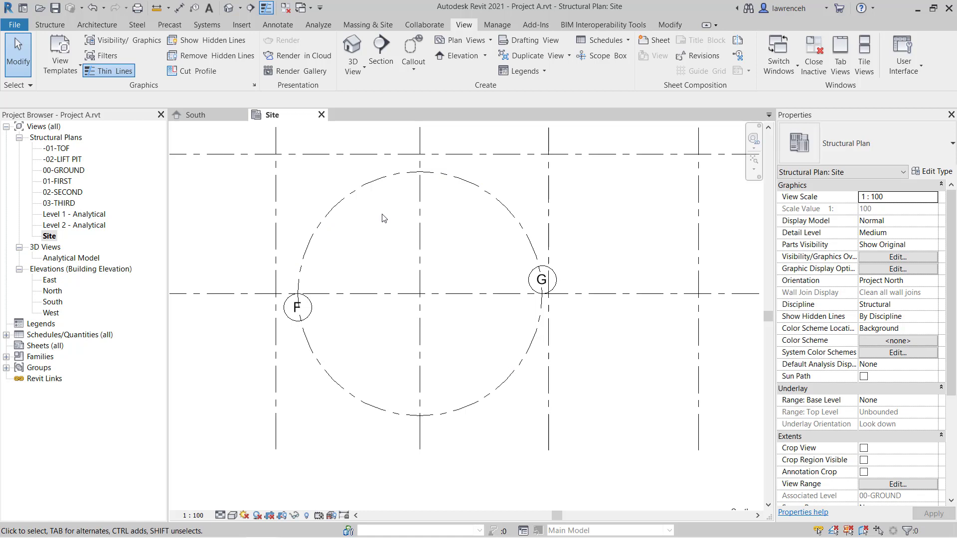
pyautogui.click(372, 189)
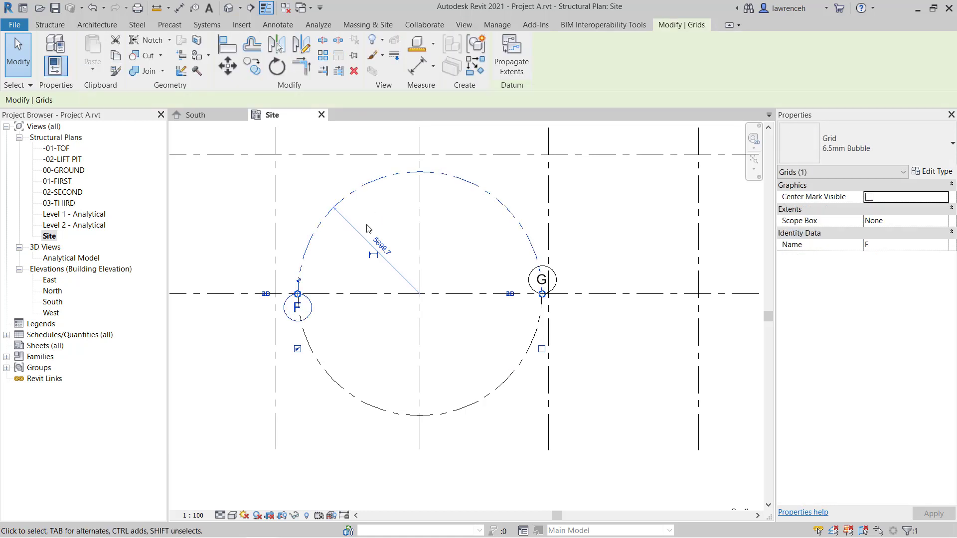
pyautogui.click(298, 350)
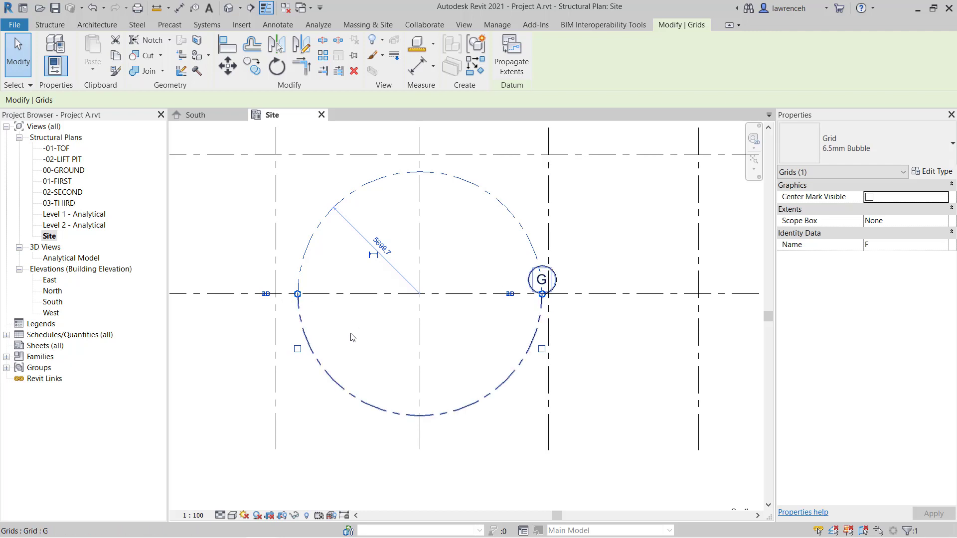
pyautogui.press('Escape')
pyautogui.click(529, 351)
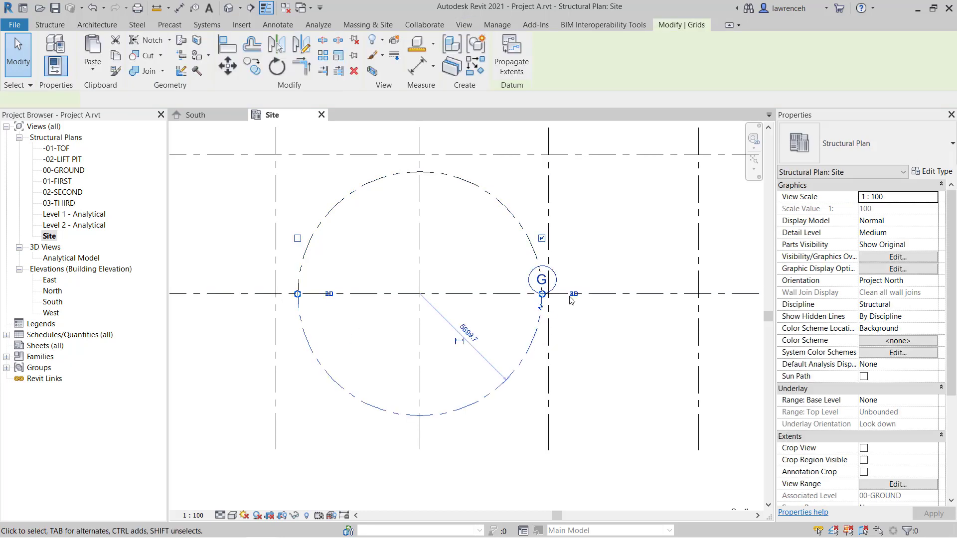
pyautogui.click(542, 239)
pyautogui.press('Escape')
# - Draw a 45° detail line about 5551 mm long from grid 1's bubble end to grid A, and end line placement
pyautogui.scroll(-3, 583, 413)
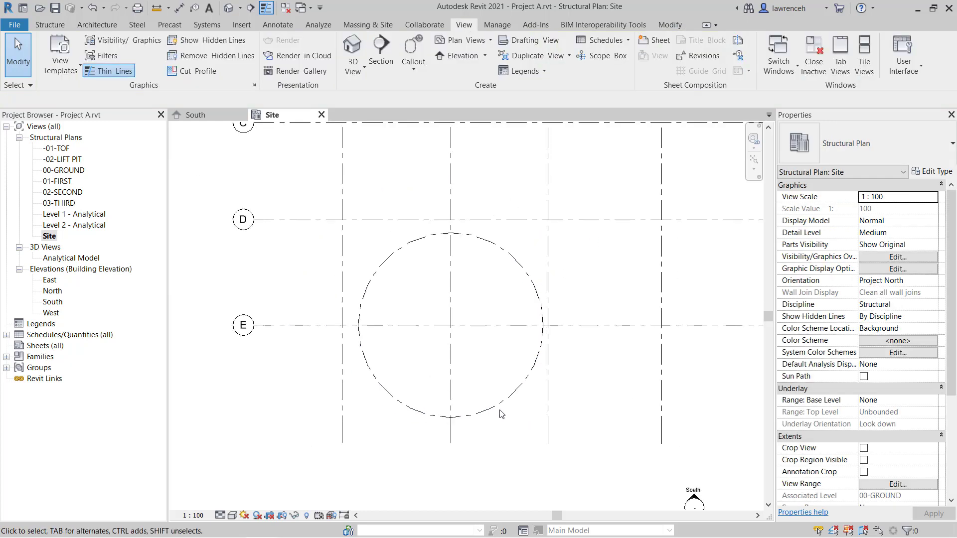
pyautogui.moveTo(688, 439); pyautogui.dragTo(739, 384, button='middle')
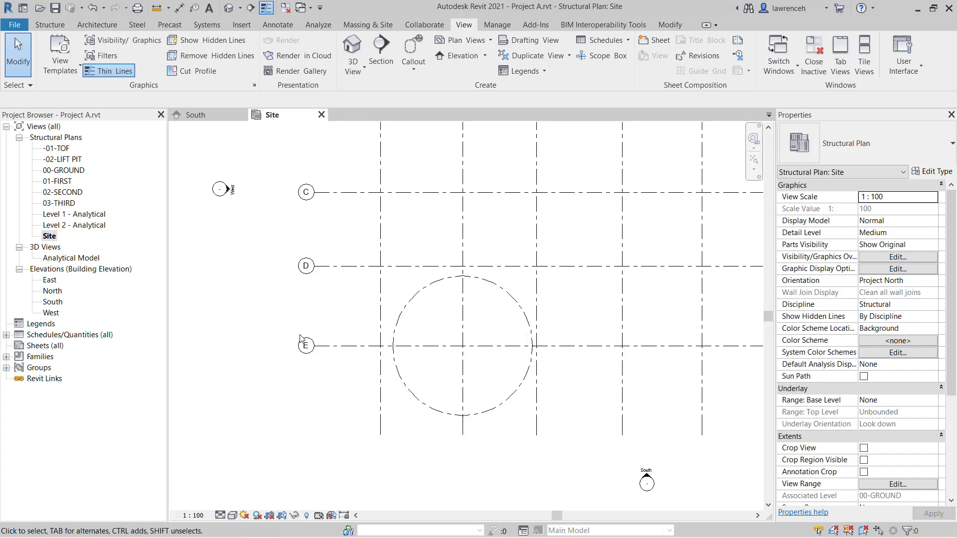
pyautogui.moveTo(375, 177); pyautogui.dragTo(348, 392, button='middle')
pyautogui.scroll(2, 324, 229)
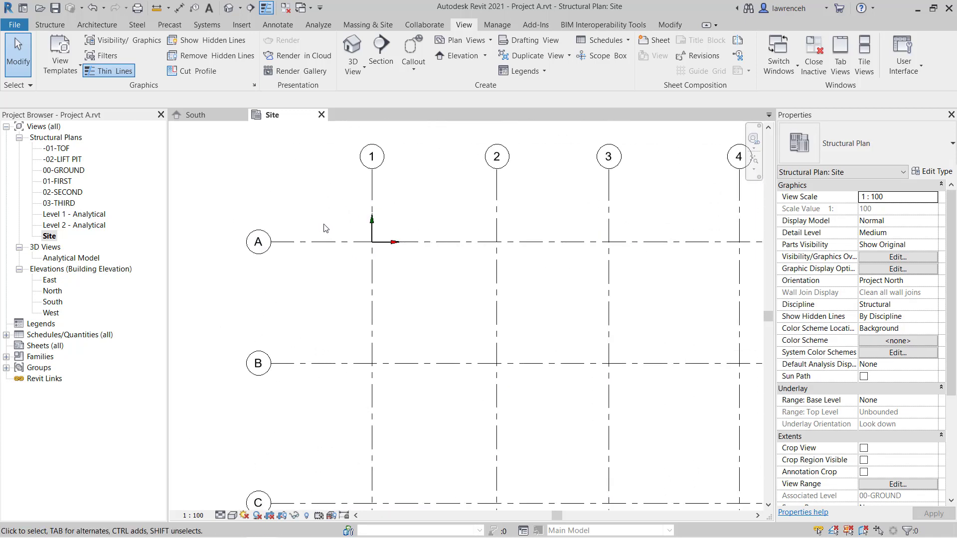
pyautogui.moveTo(324, 229); pyautogui.dragTo(391, 261, button='middle')
pyautogui.scroll(2, 411, 248)
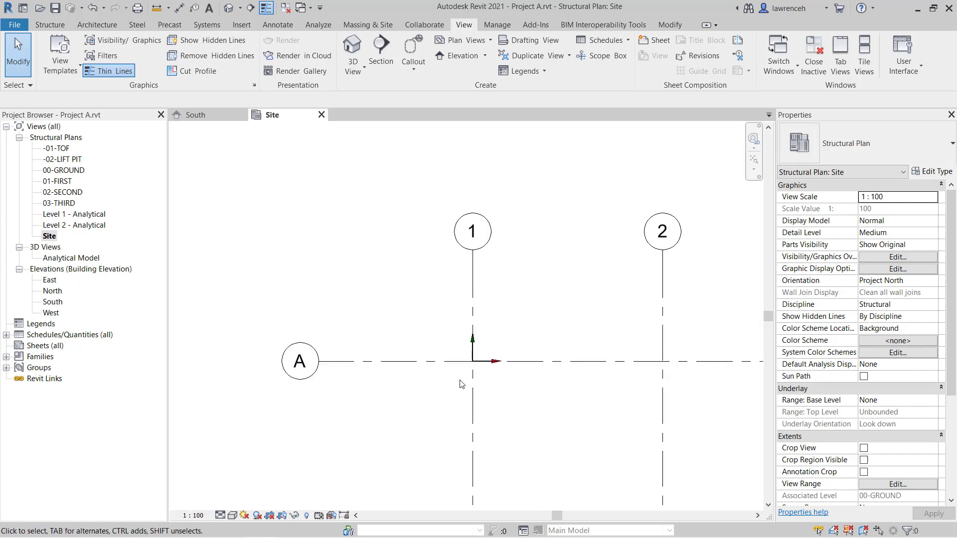
pyautogui.scroll(-2, 383, 299)
pyautogui.moveTo(399, 319); pyautogui.dragTo(470, 270, button='middle')
pyautogui.scroll(4, 464, 277)
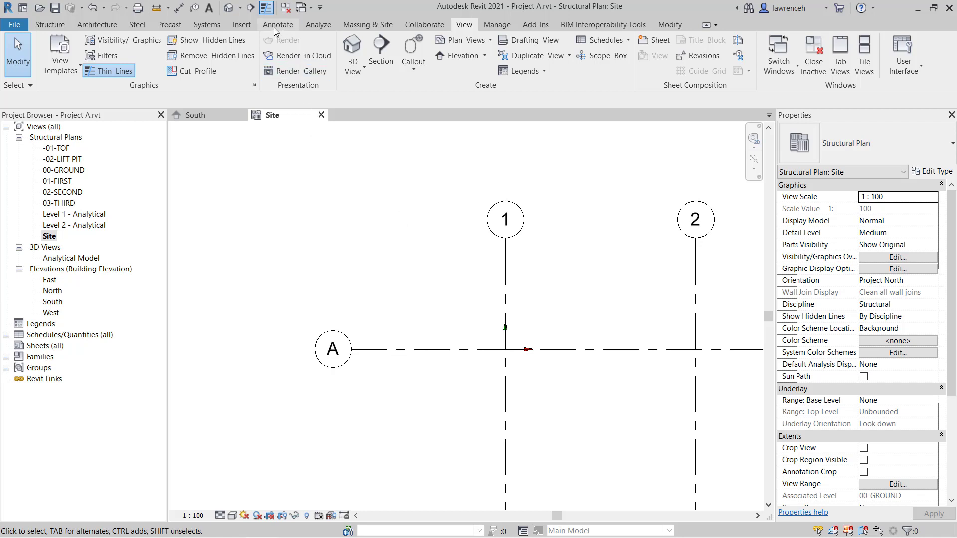
pyautogui.click(291, 27)
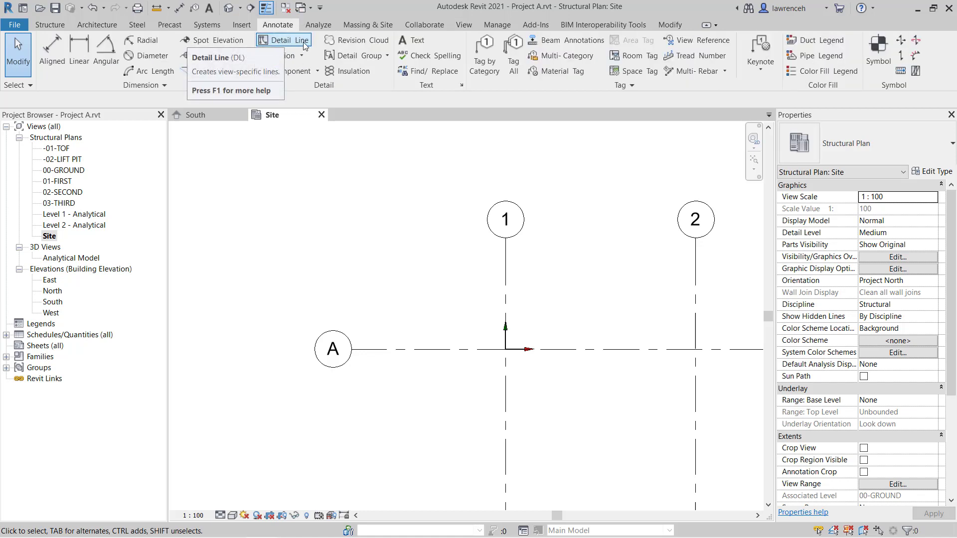
pyautogui.click(284, 41)
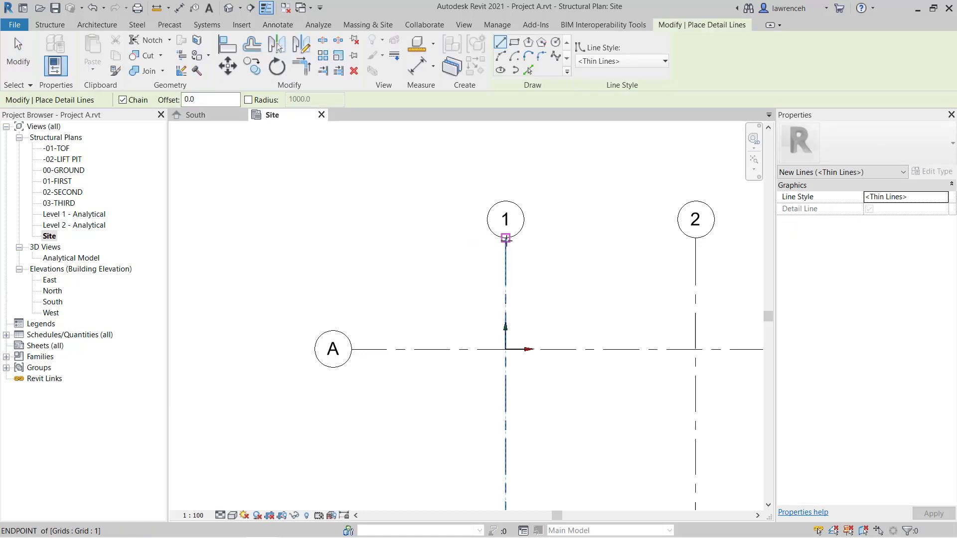
pyautogui.click(506, 239)
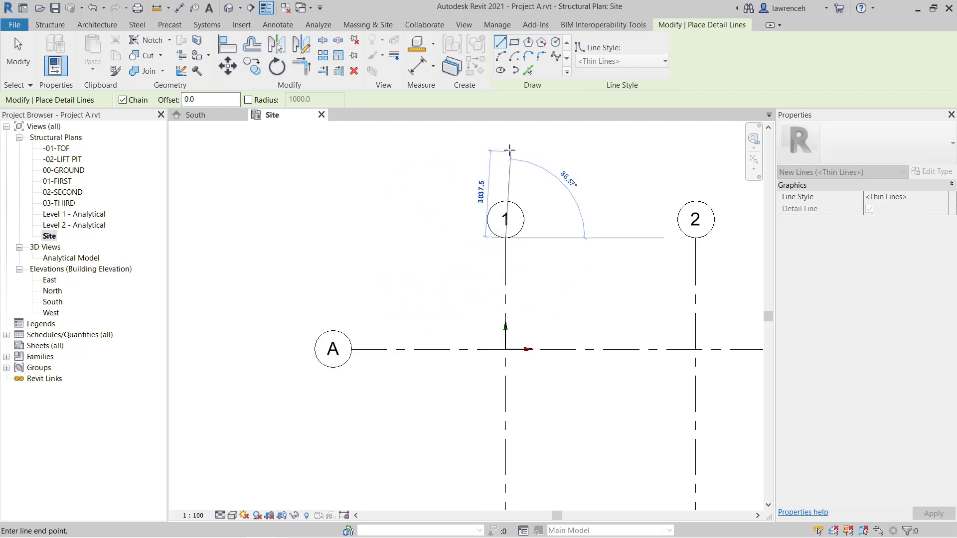
pyautogui.click(393, 349)
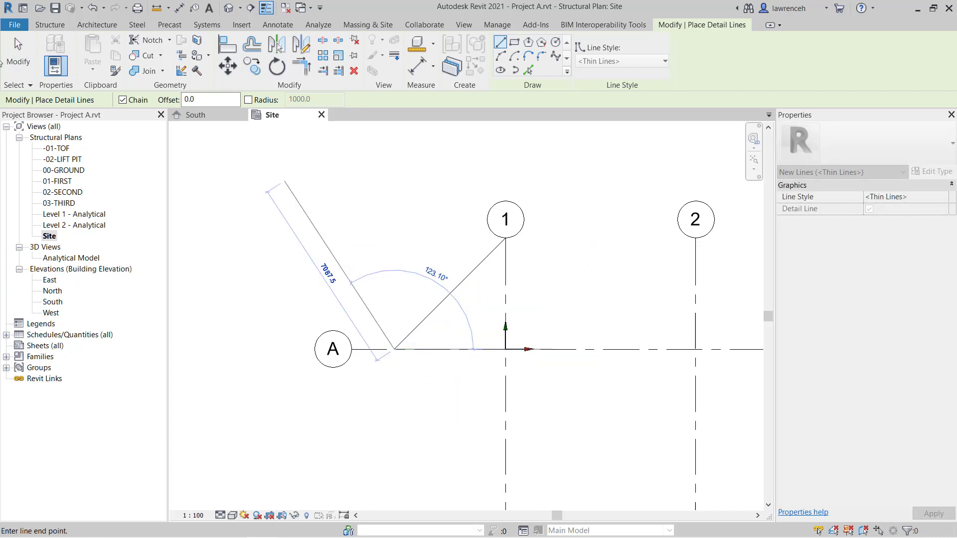
pyautogui.click(18, 55)
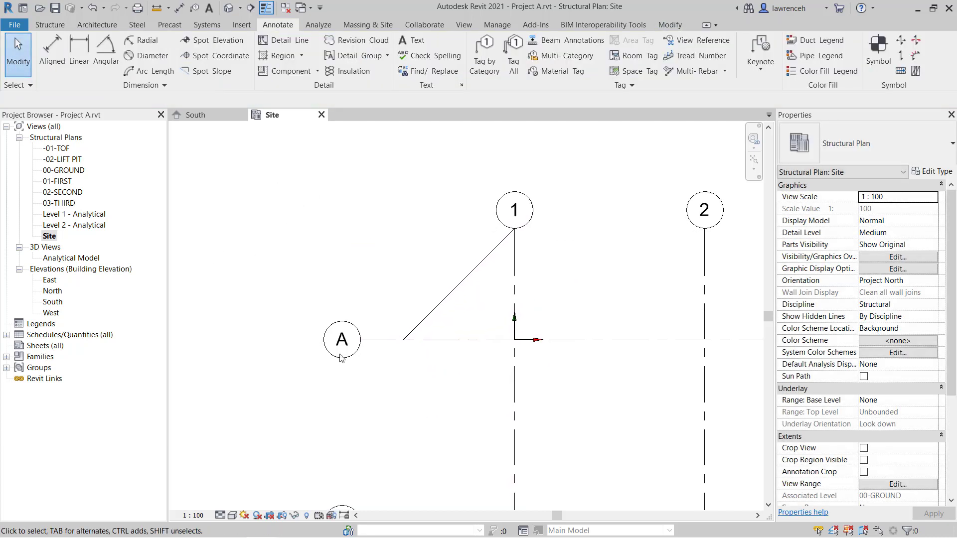
# - Shorten the aligned lettered grids by moving grid A's bubble end to the lower endpoint of the diagonal detail line
pyautogui.scroll(3, 396, 372)
pyautogui.moveTo(403, 370); pyautogui.dragTo(402, 395, button='middle')
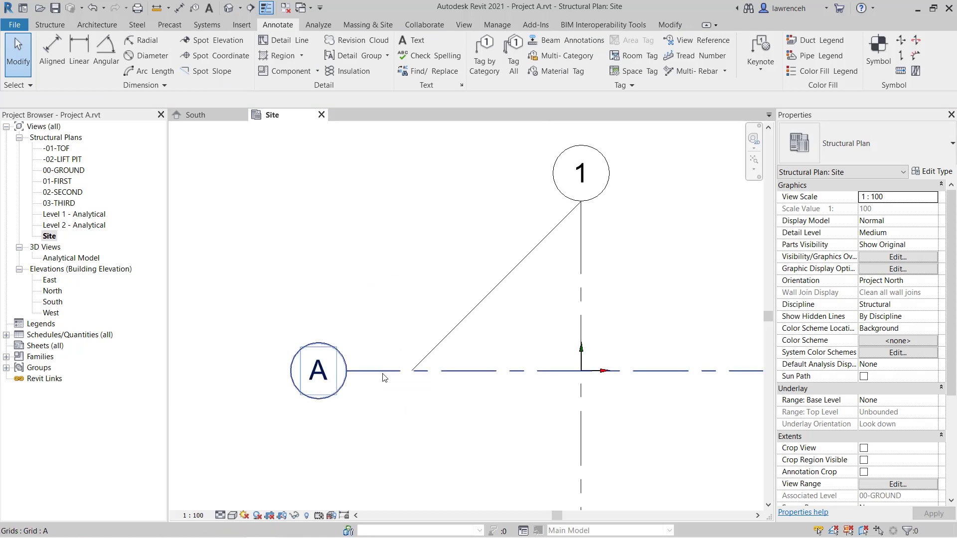
pyautogui.click(384, 377)
pyautogui.scroll(-4, 389, 279)
pyautogui.scroll(-3, 399, 299)
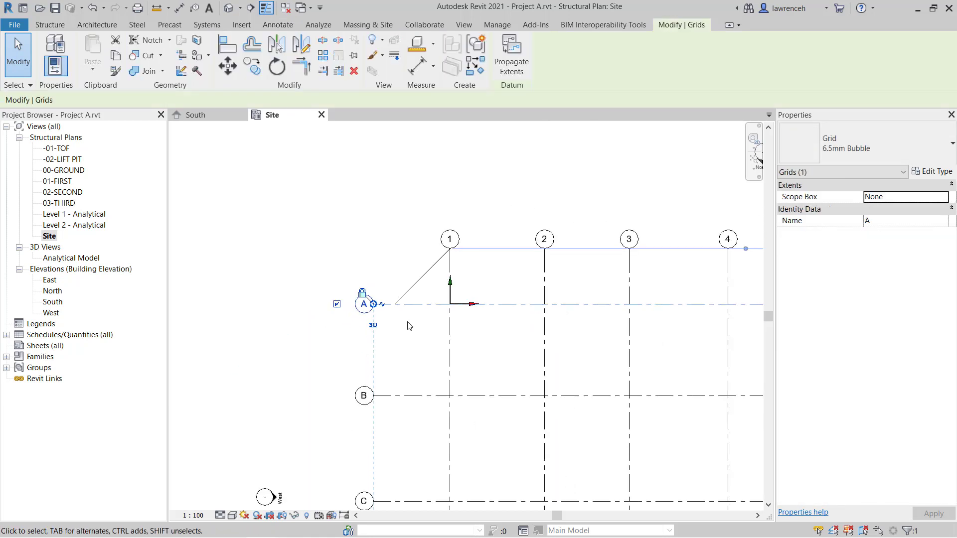
pyautogui.moveTo(419, 370); pyautogui.dragTo(418, 215, button='middle')
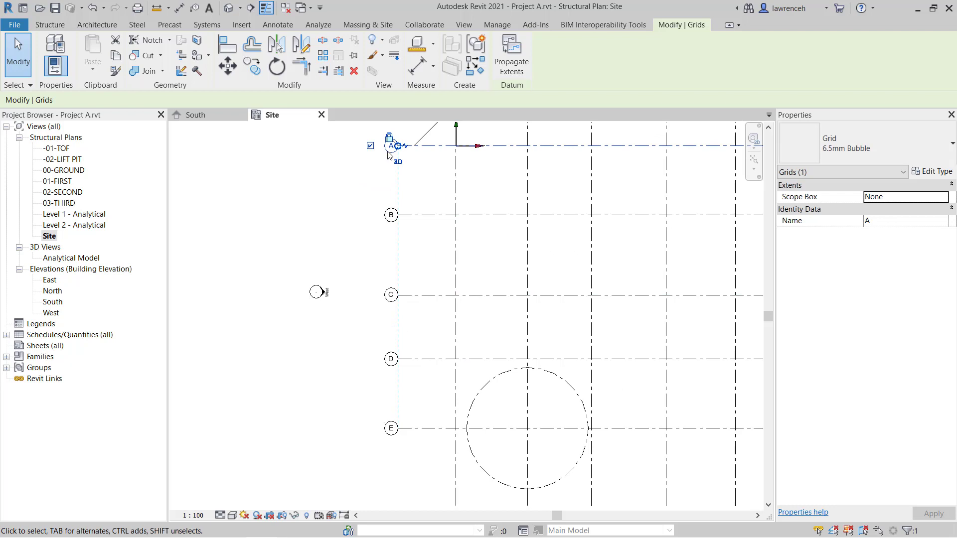
pyautogui.moveTo(413, 166); pyautogui.dragTo(393, 230, button='middle')
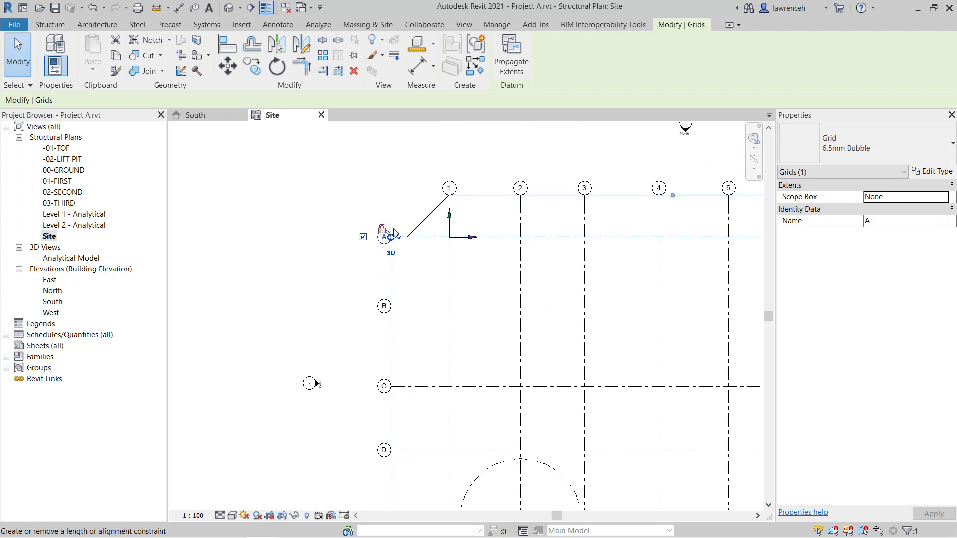
pyautogui.scroll(-2, 404, 233)
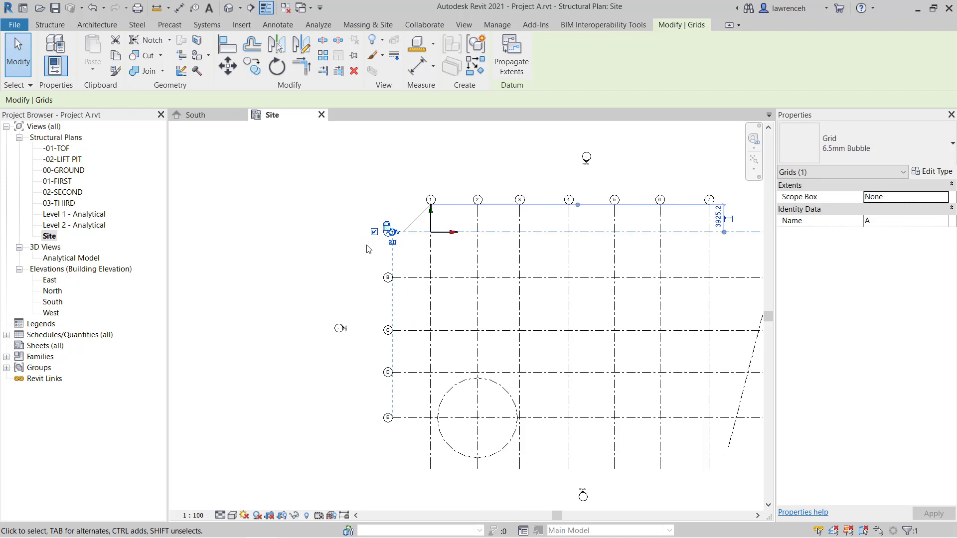
pyautogui.scroll(5, 412, 245)
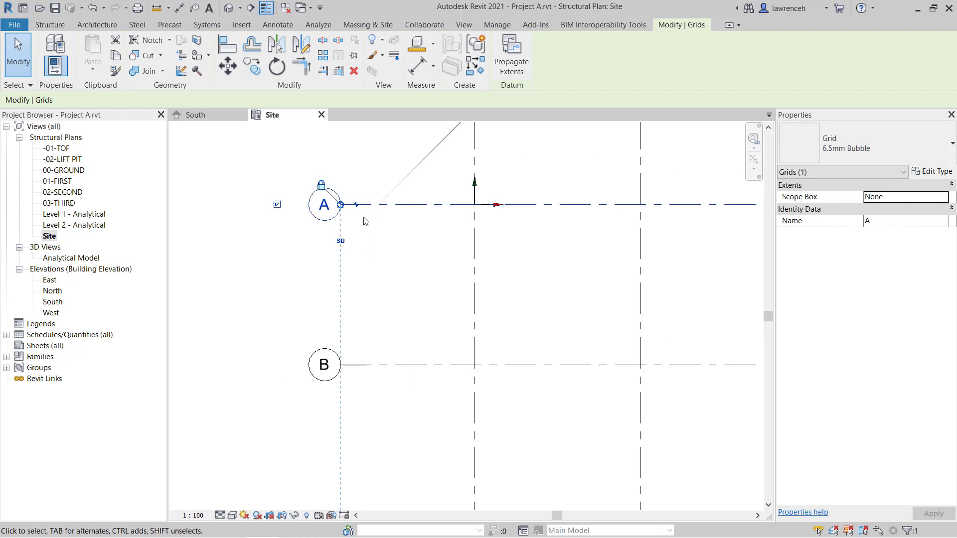
pyautogui.moveTo(341, 205); pyautogui.dragTo(378, 204)
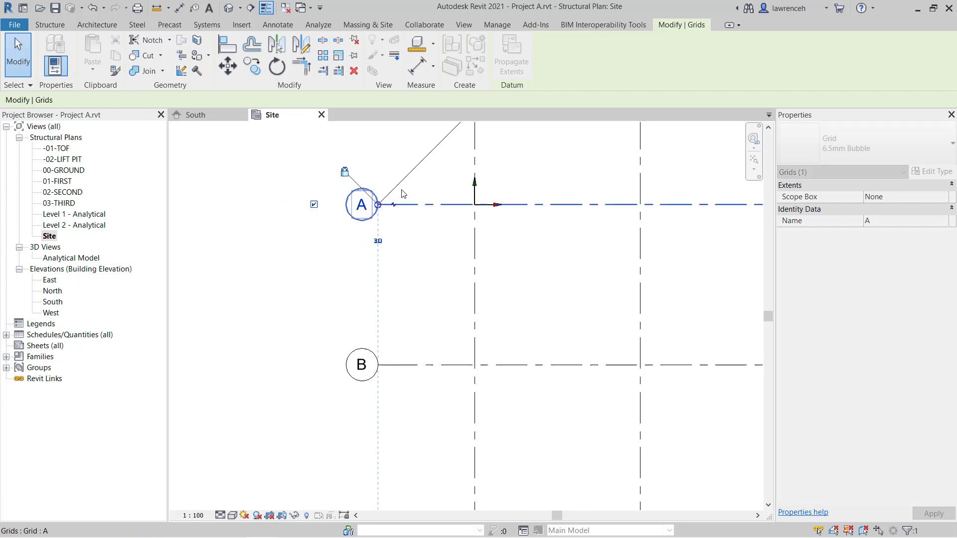
pyautogui.click(410, 257)
# - Delete the diagonal detail line between the bubbles of grids 1 and A
pyautogui.scroll(-2, 410, 249)
pyautogui.scroll(-2, 414, 239)
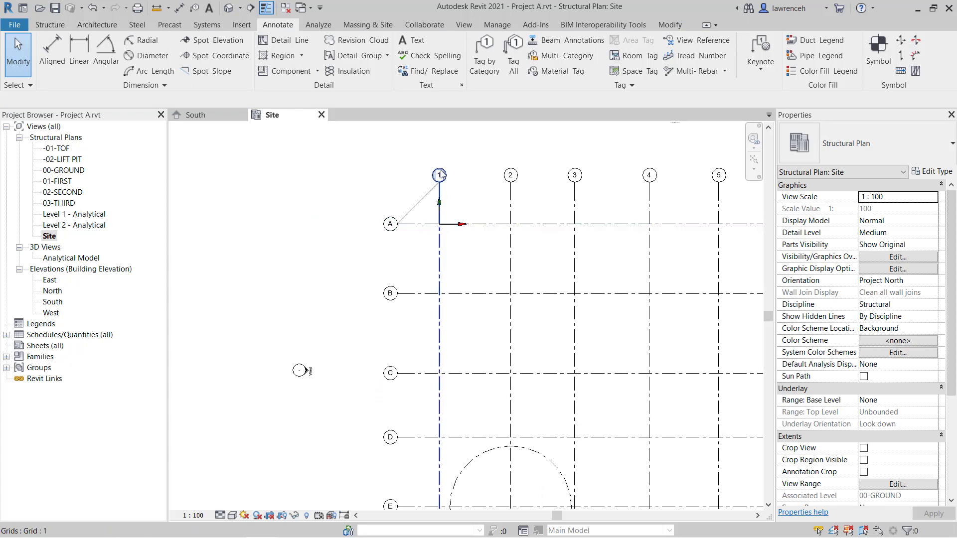
pyautogui.moveTo(494, 292); pyautogui.dragTo(440, 327, button='middle')
pyautogui.click(379, 273)
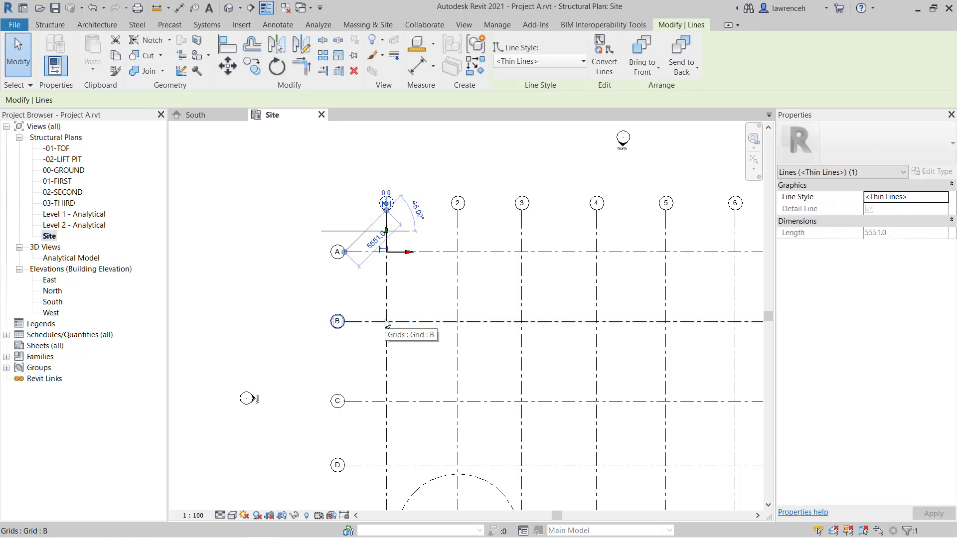
pyautogui.press('Delete')
# - Adjust grid 7's lower end so the lower ends of grids 1 to 7 align below the circular grid
pyautogui.scroll(-1, 334, 319)
pyautogui.moveTo(510, 255); pyautogui.dragTo(321, 237, button='middle')
pyautogui.scroll(-1, 514, 223)
pyautogui.moveTo(518, 272); pyautogui.dragTo(532, 249, button='middle')
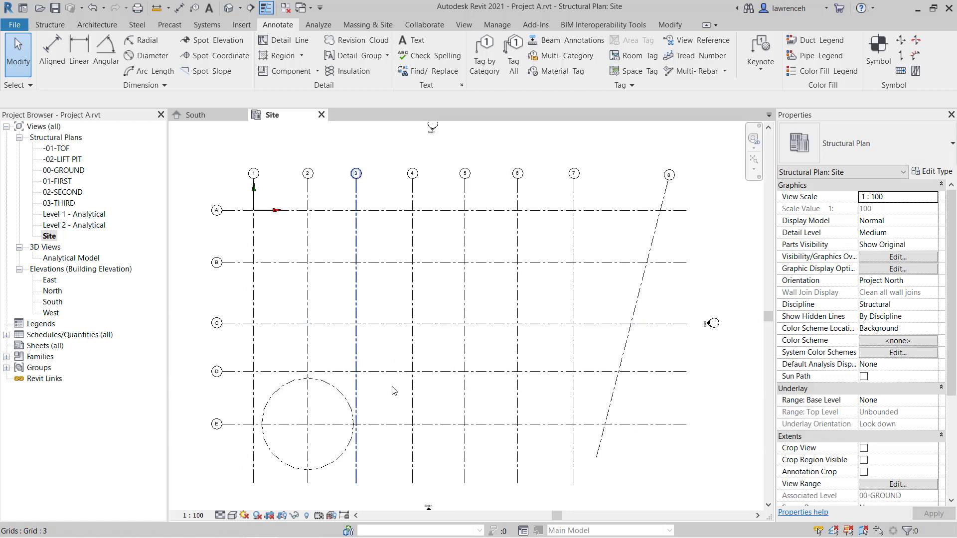
pyautogui.moveTo(469, 398); pyautogui.dragTo(458, 366, button='middle')
pyautogui.scroll(2, 599, 471)
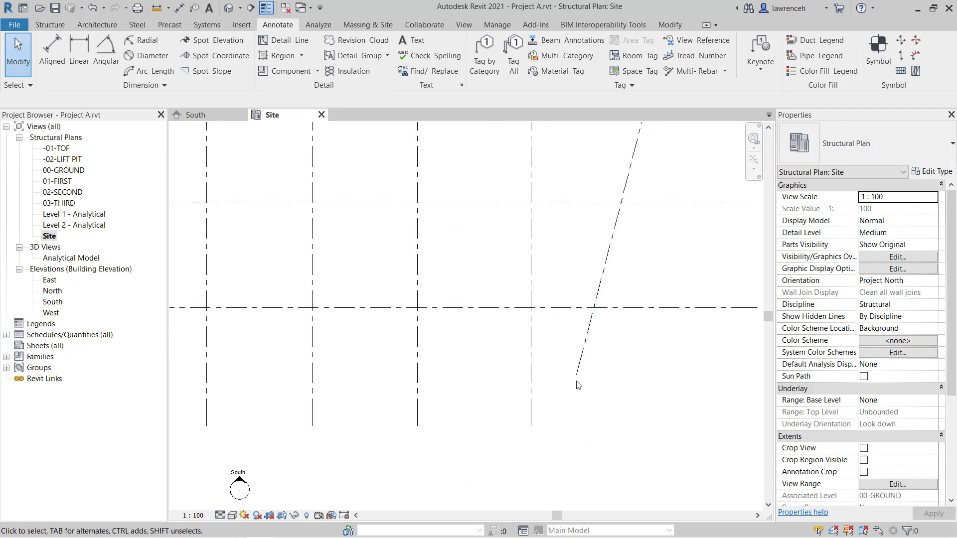
pyautogui.scroll(-2, 579, 382)
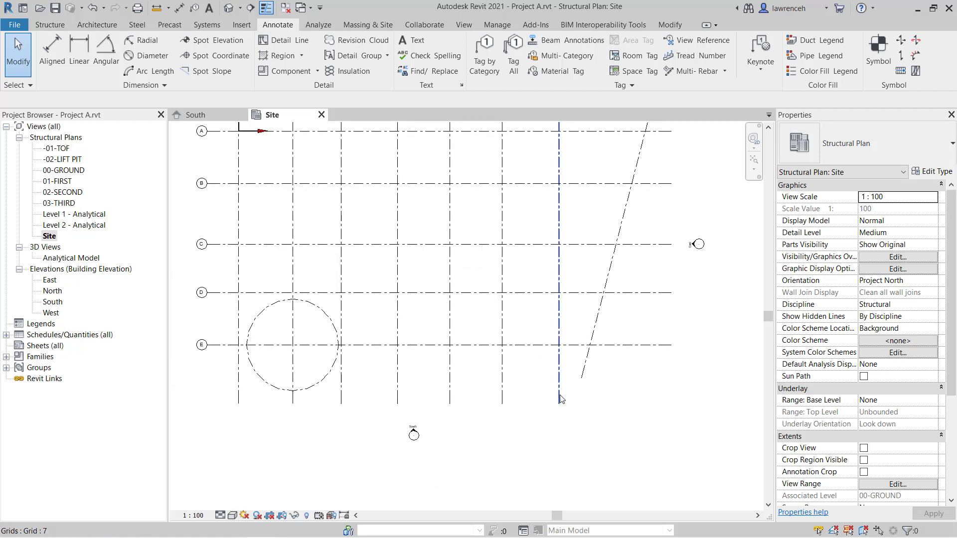
pyautogui.click(559, 400)
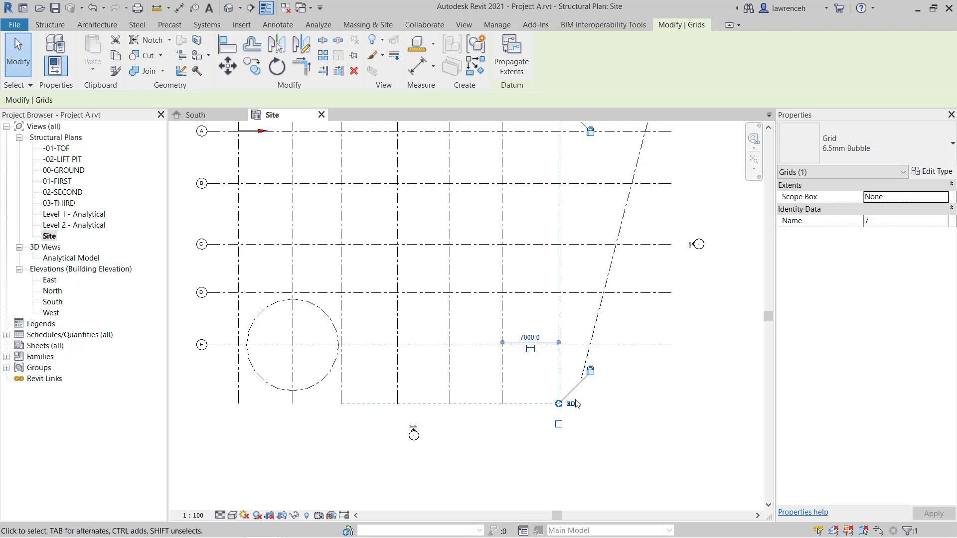
pyautogui.moveTo(558, 403); pyautogui.dragTo(559, 368)
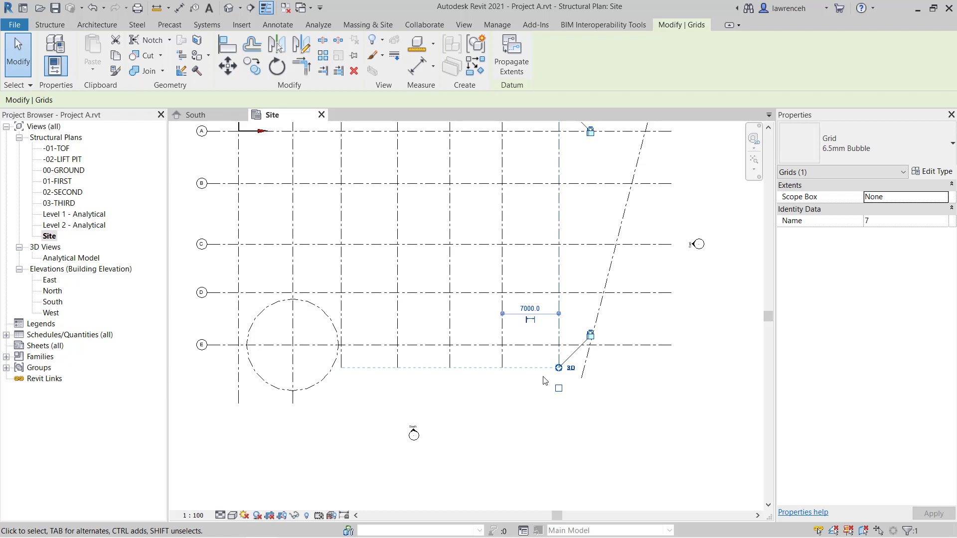
pyautogui.moveTo(558, 368); pyautogui.dragTo(559, 411)
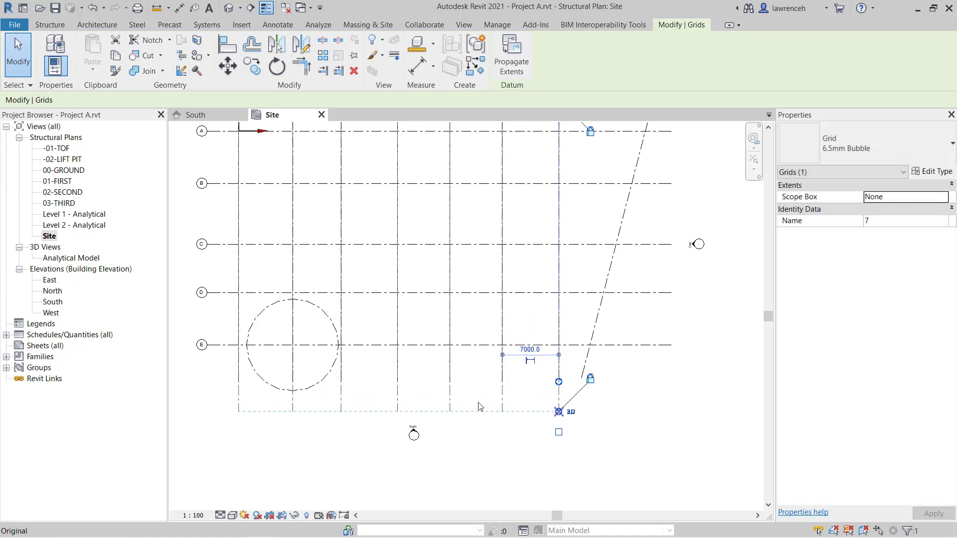
# - Unlock grid 7's lower end from the aligned grids and shorten it to about the level of grid 8's lower end
pyautogui.moveTo(479, 407); pyautogui.dragTo(478, 406)
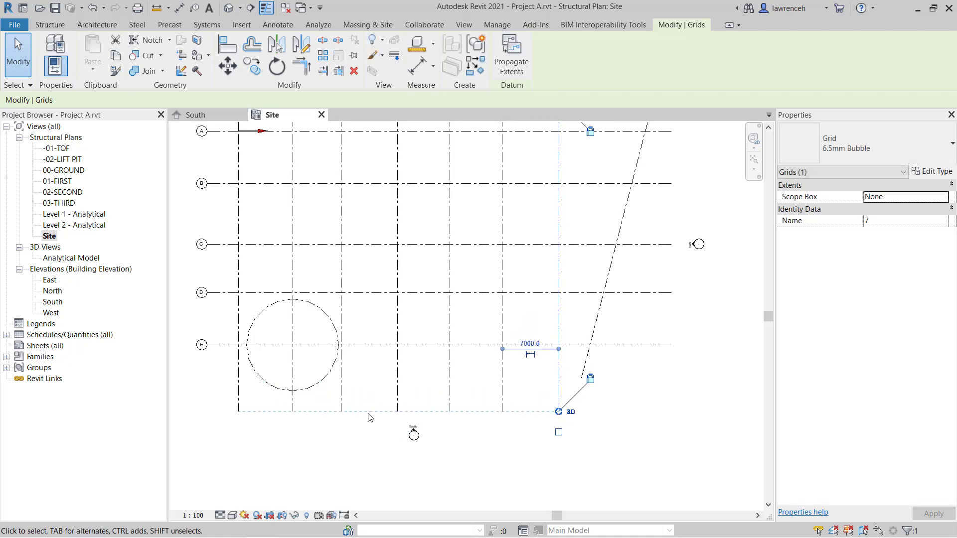
pyautogui.scroll(1, 327, 441)
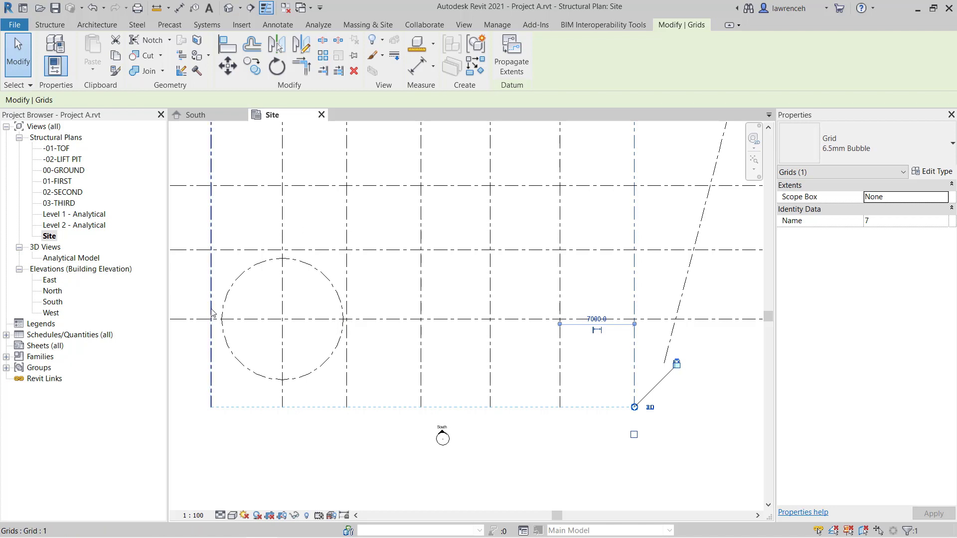
pyautogui.moveTo(335, 438); pyautogui.dragTo(369, 432, button='middle')
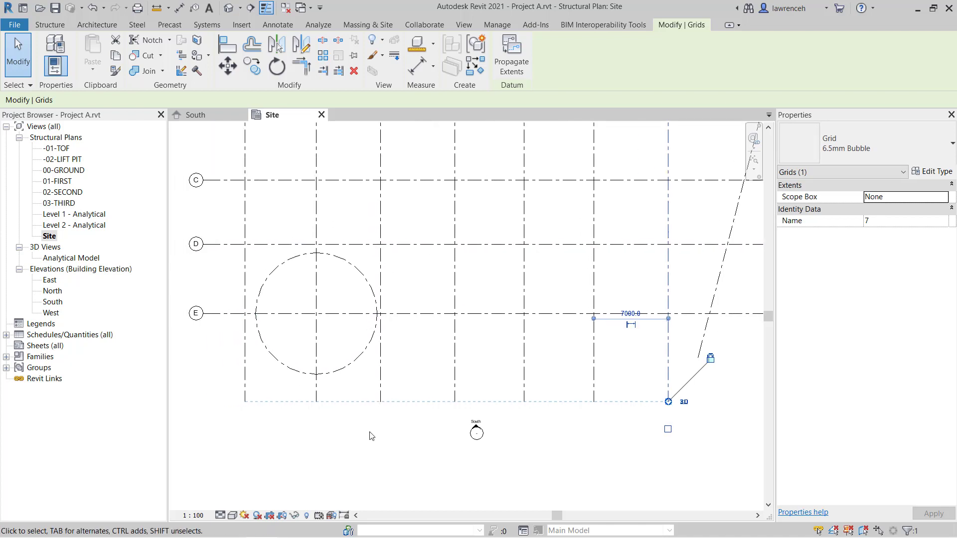
pyautogui.click(362, 480)
pyautogui.scroll(-1, 466, 392)
pyautogui.click(642, 371)
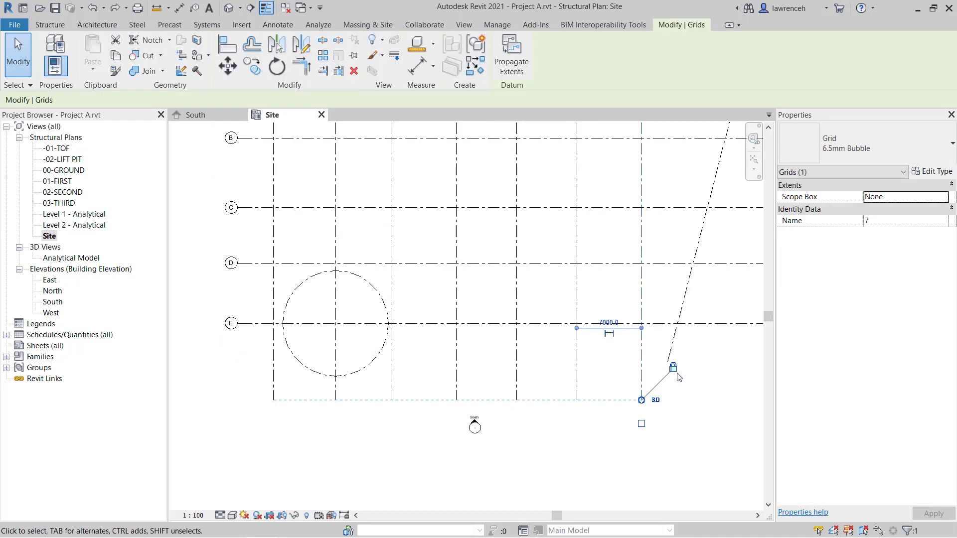
pyautogui.moveTo(642, 402); pyautogui.dragTo(642, 379)
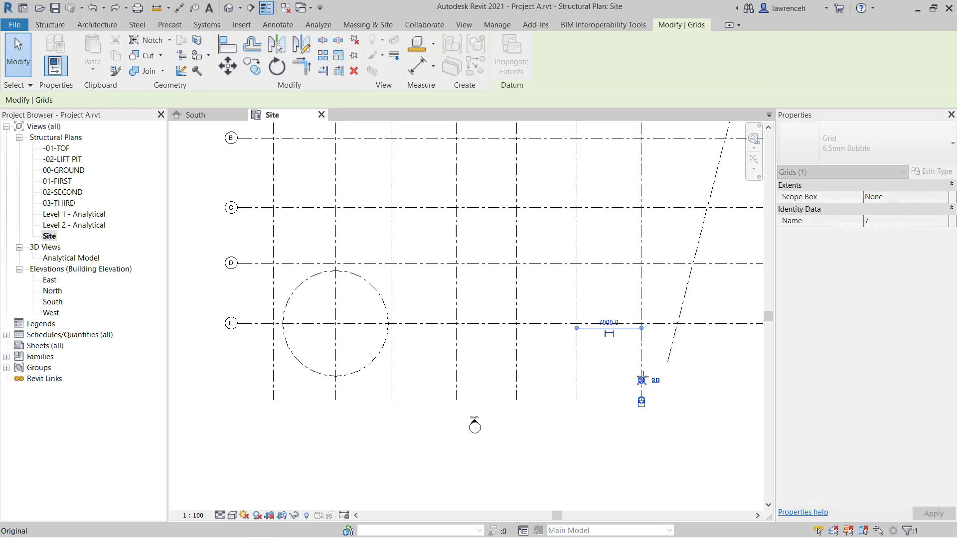
pyautogui.click(619, 379)
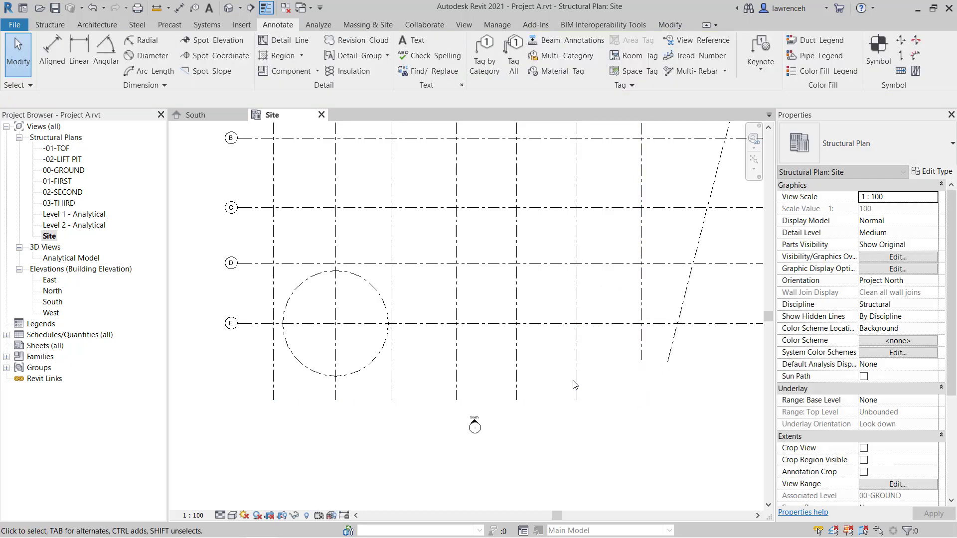
pyautogui.click(576, 370)
pyautogui.click(602, 382)
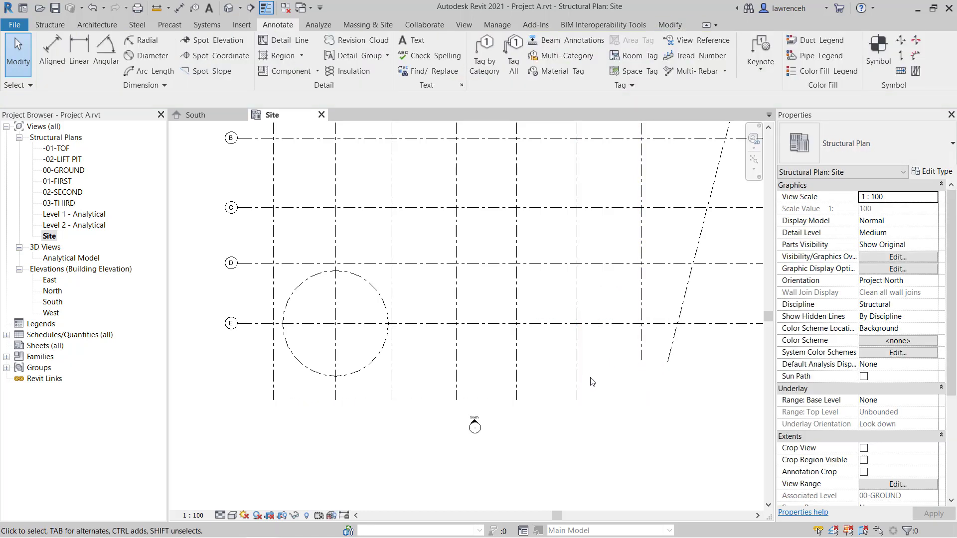
# - Unlock the lower ends of grids 6, 5 and 4 and shorten each to align with grid 7's lower end
pyautogui.click(577, 386)
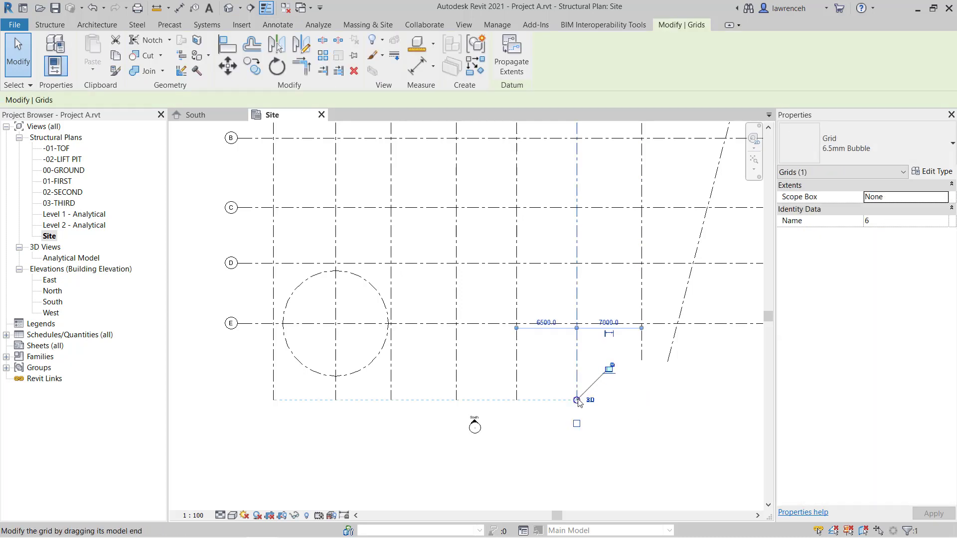
pyautogui.moveTo(578, 363); pyautogui.dragTo(578, 360)
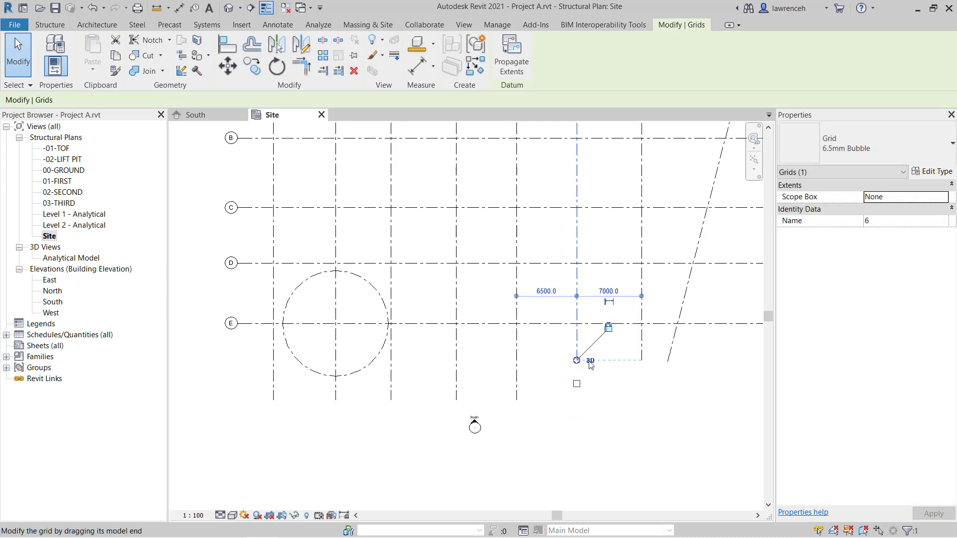
pyautogui.click(518, 381)
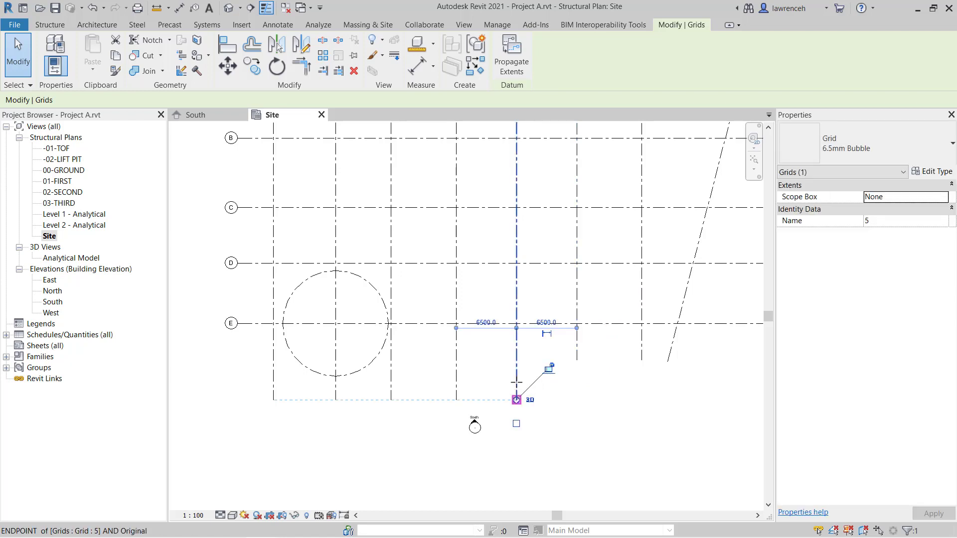
pyautogui.moveTo(516, 399); pyautogui.dragTo(516, 360)
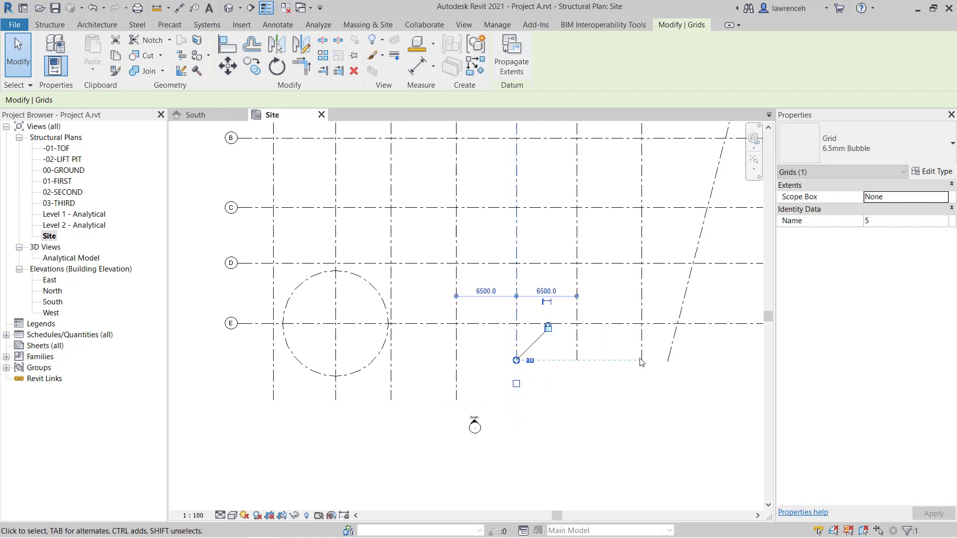
pyautogui.click(457, 378)
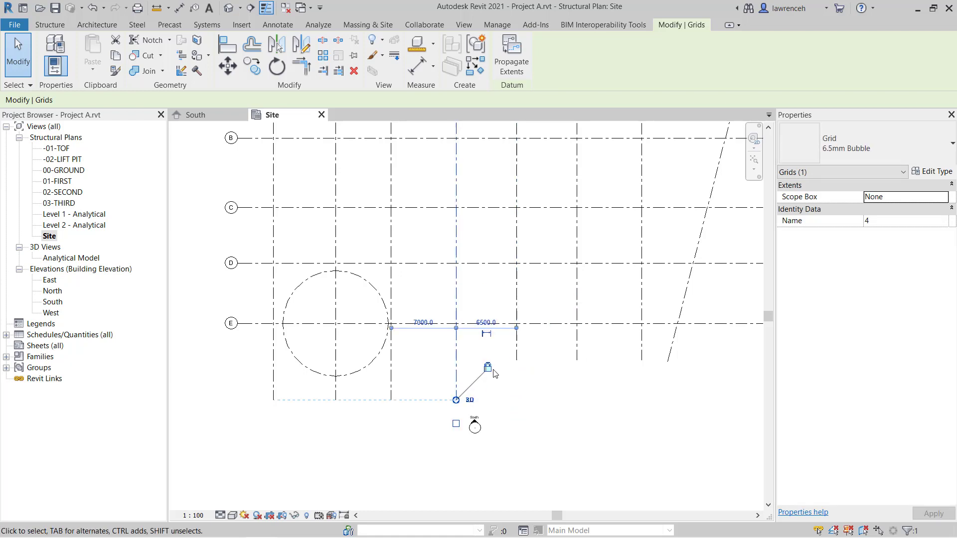
pyautogui.moveTo(456, 402); pyautogui.dragTo(456, 360)
pyautogui.click(614, 378)
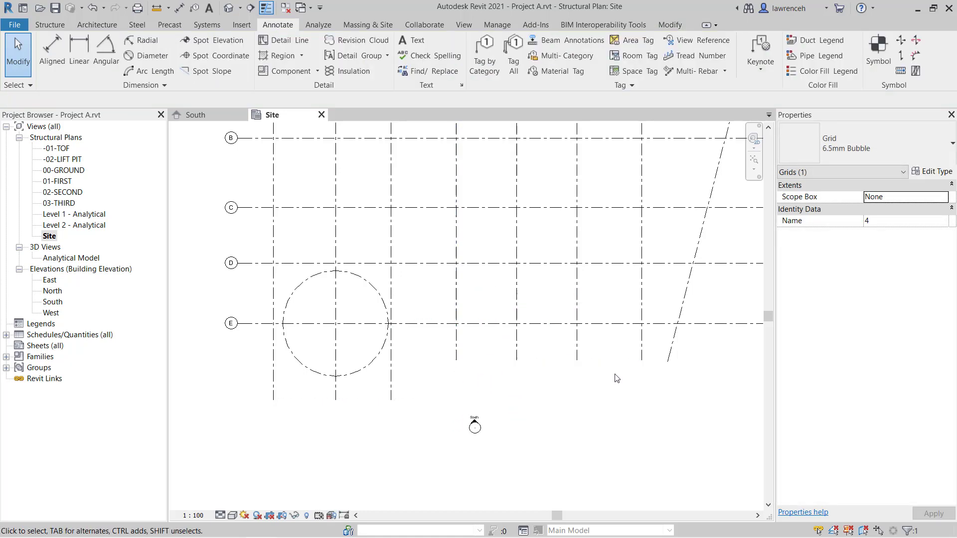
# - Extend the aligned lower ends of grids 4 to 7 slightly, and try moving grid 3's lower end together with grids 1 and 2
pyautogui.click(641, 350)
pyautogui.moveTo(643, 363)
pyautogui.mouseDown()
pyautogui.moveTo(642, 393)
pyautogui.moveTo(642, 364)
pyautogui.mouseUp()
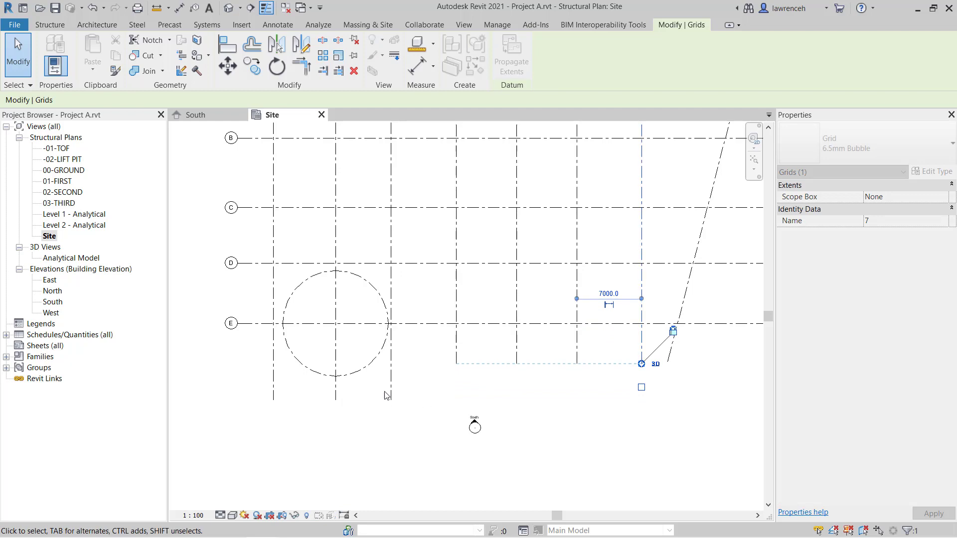
pyautogui.click(391, 401)
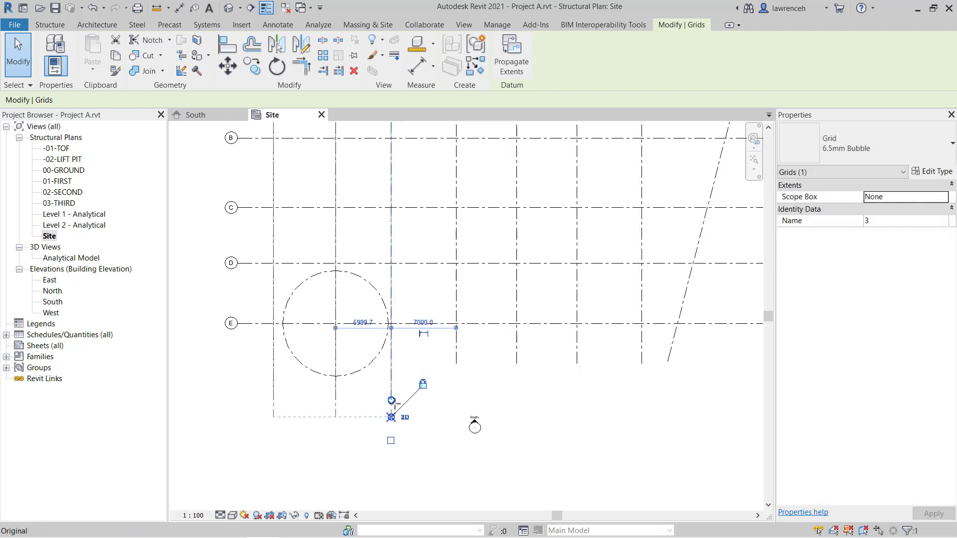
pyautogui.moveTo(394, 404); pyautogui.dragTo(392, 400)
pyautogui.click(613, 388)
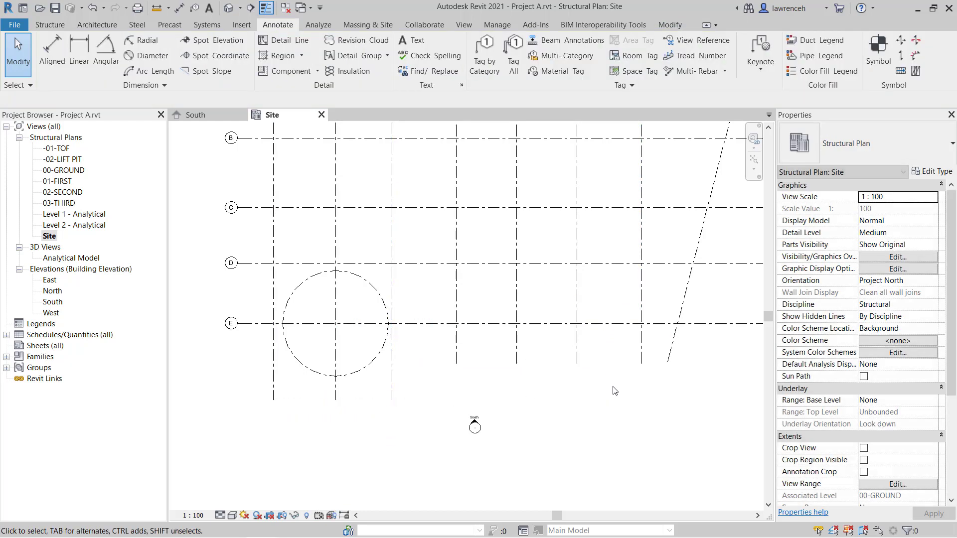
# - Start an aligned dimension string with the Arrow Filled - 2.5mm Arial style across grids 1 to 7
pyautogui.scroll(-2, 615, 390)
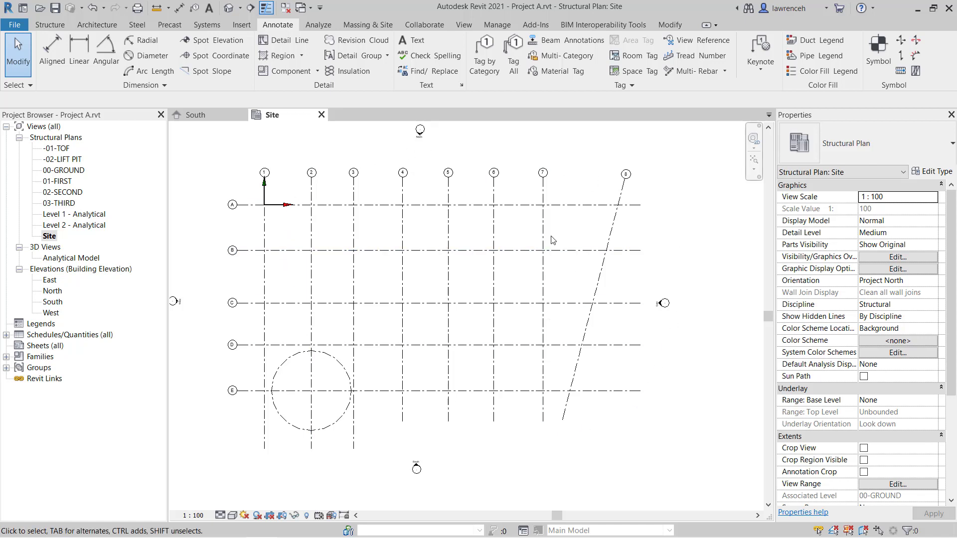
pyautogui.moveTo(441, 259); pyautogui.dragTo(486, 271, button='middle')
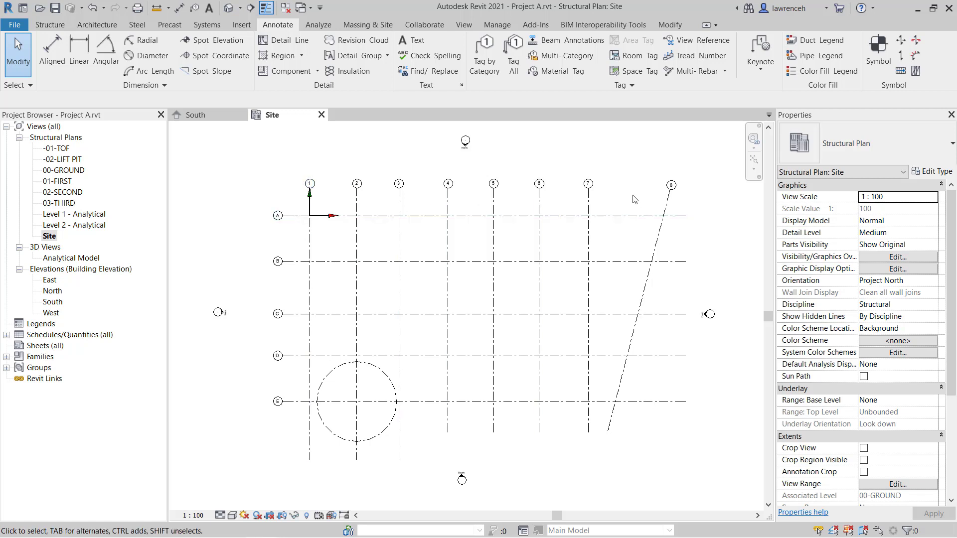
pyautogui.moveTo(321, 279); pyautogui.dragTo(327, 277, button='middle')
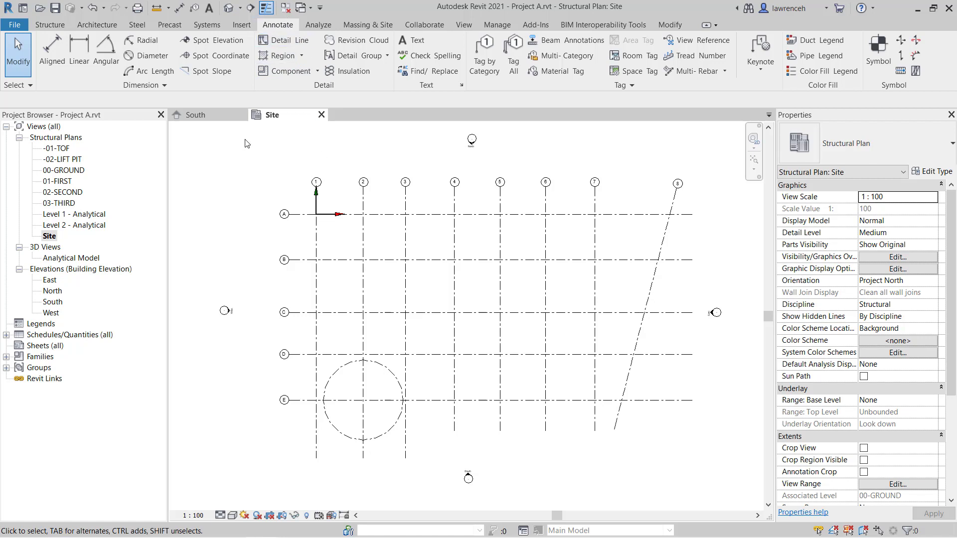
pyautogui.click(53, 67)
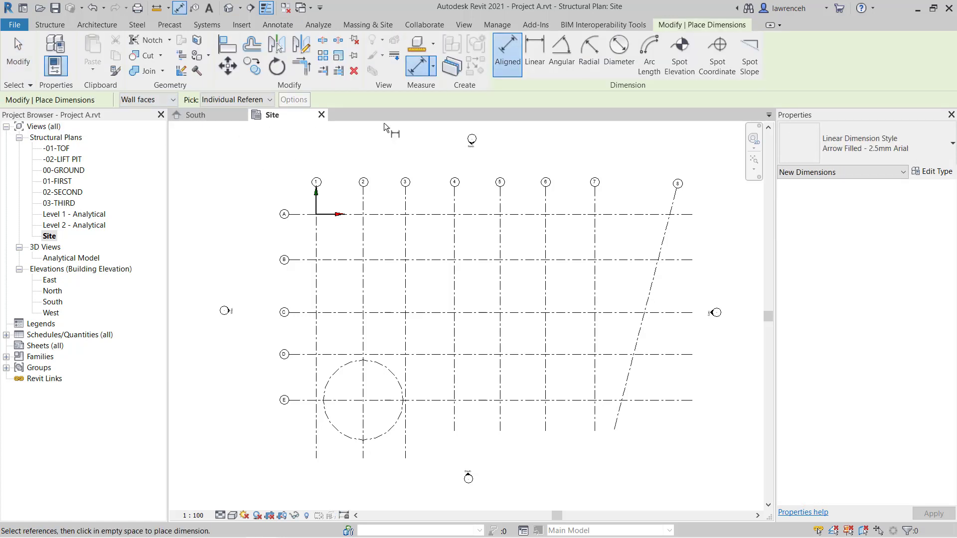
pyautogui.click(317, 244)
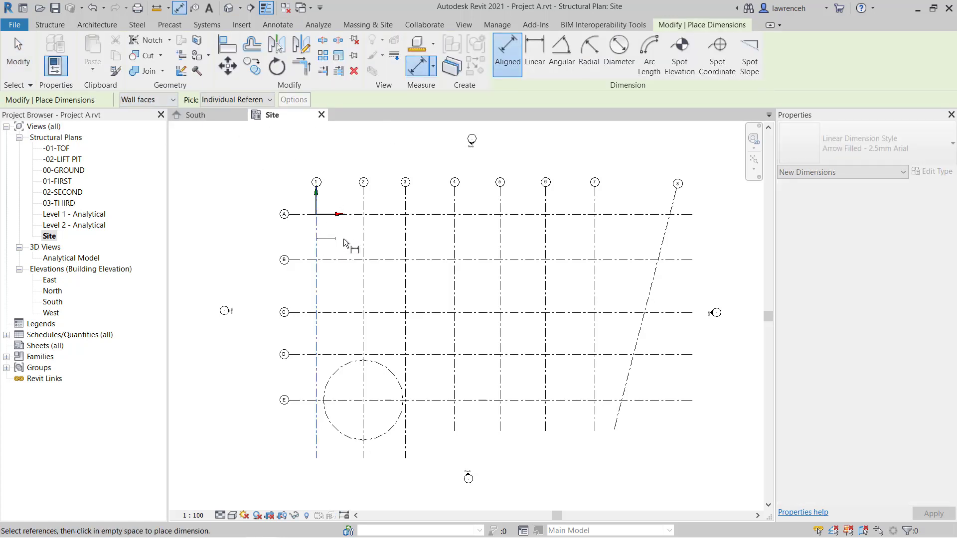
pyautogui.click(363, 246)
pyautogui.click(406, 246)
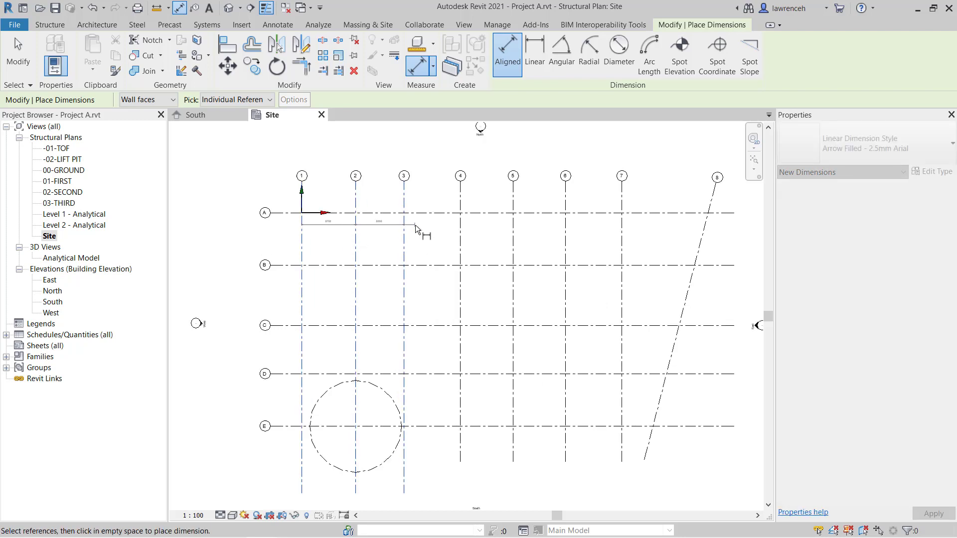
pyautogui.scroll(2, 413, 219)
pyautogui.click(478, 263)
pyautogui.click(547, 263)
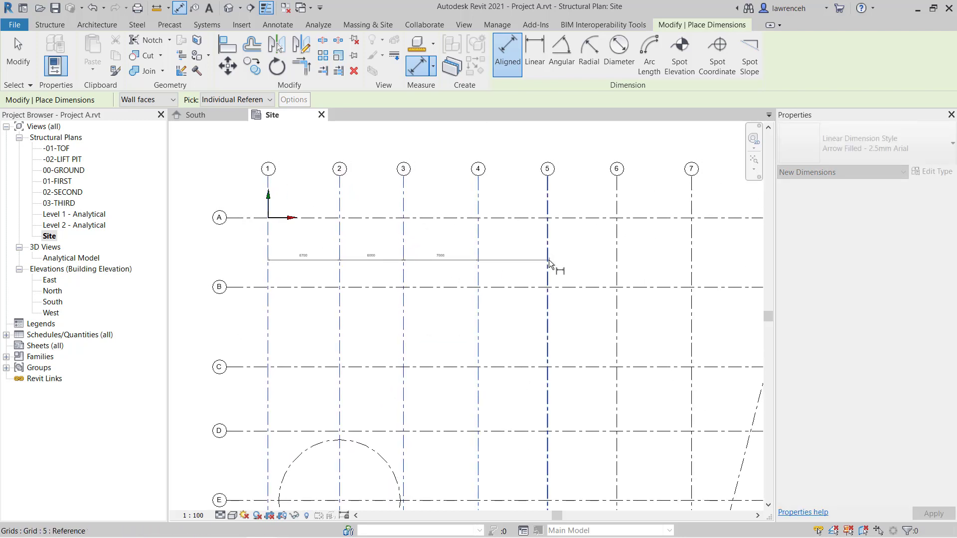
pyautogui.click(618, 270)
pyautogui.click(692, 268)
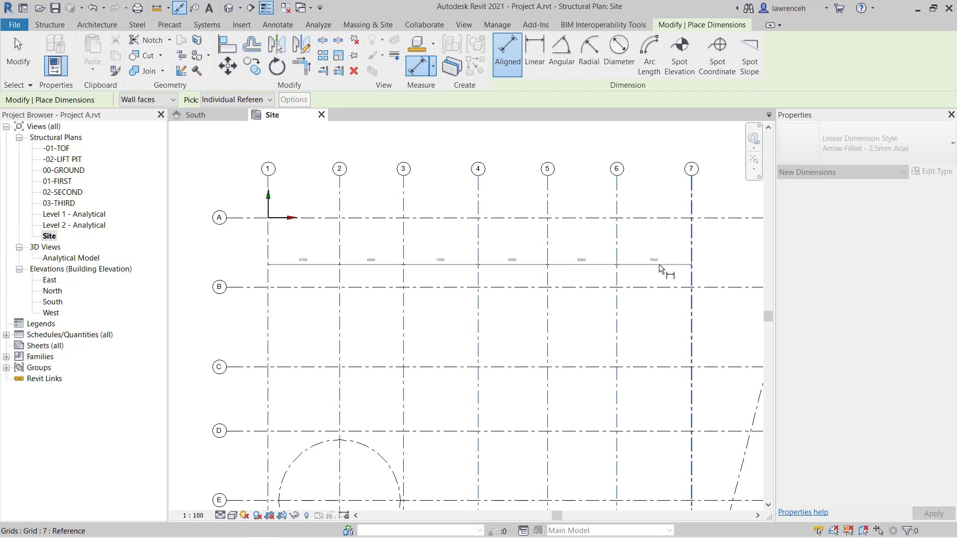
# - Extend the dimension string to the intersection of grids 8 and A, and place it just below the numbered bubbles
pyautogui.scroll(-3, 623, 272)
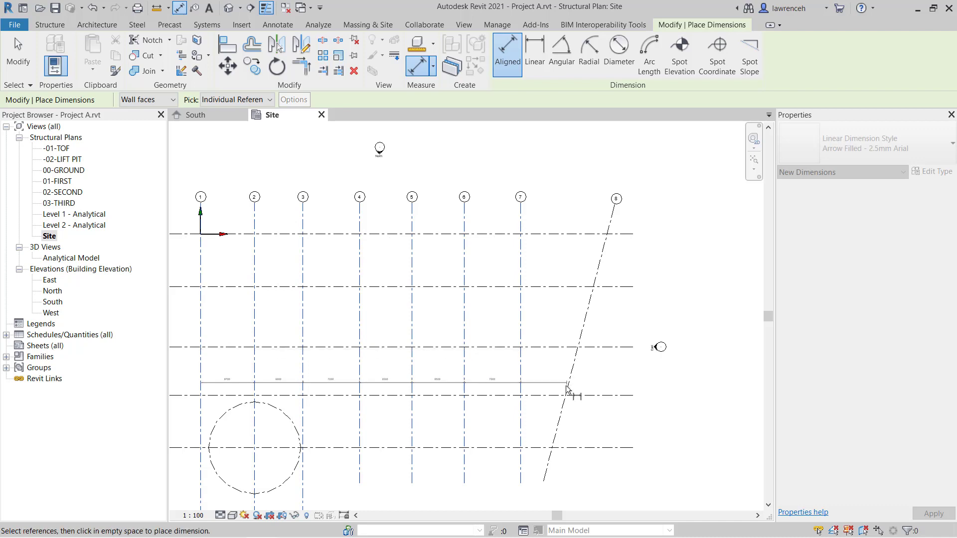
pyautogui.click(552, 438)
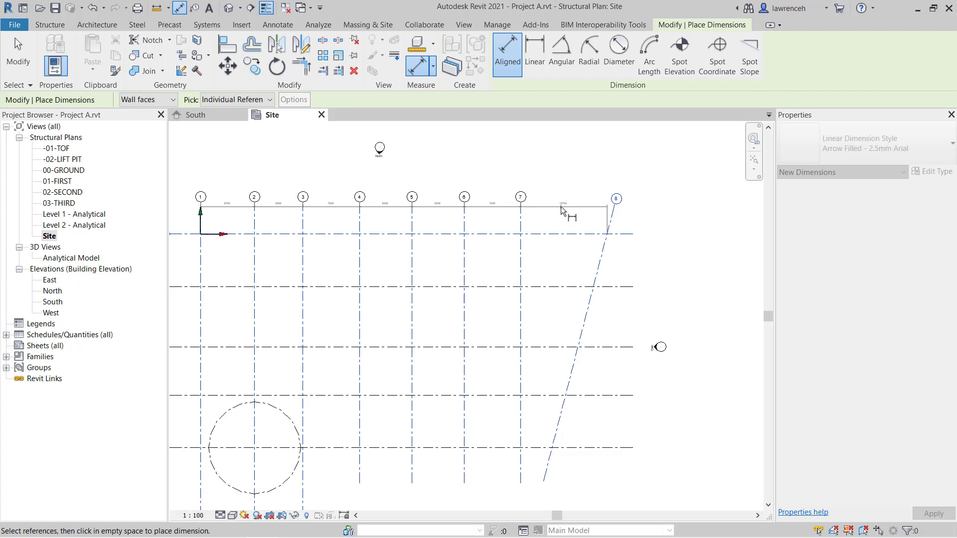
pyautogui.click(561, 206)
# - Start an aligned dimension string with the Arrow Filled - 2.5mm Arial style across grids A to E
pyautogui.moveTo(329, 249); pyautogui.dragTo(451, 261, button='middle')
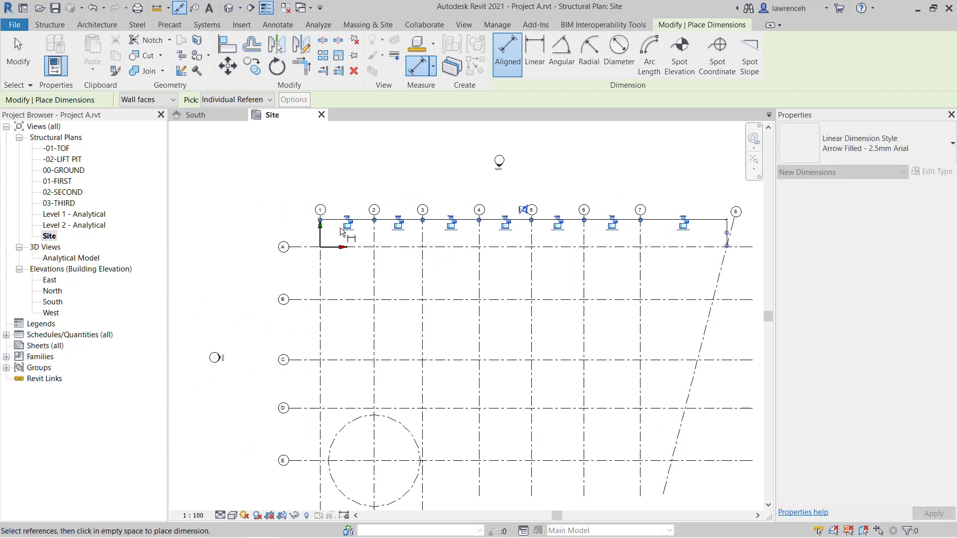
pyautogui.scroll(6, 348, 217)
pyautogui.scroll(-5, 374, 215)
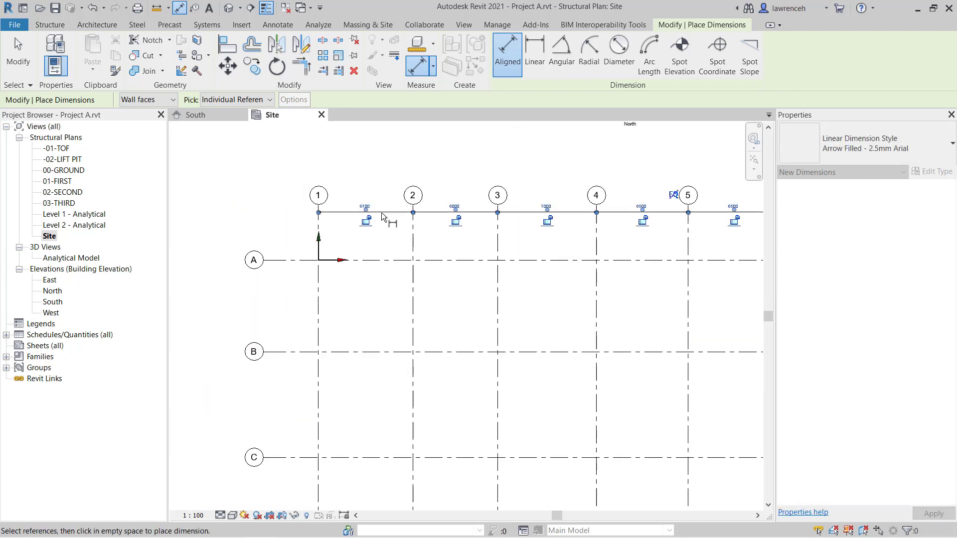
pyautogui.moveTo(374, 215)
pyautogui.mouseDown(button='middle')
pyautogui.moveTo(385, 252)
pyautogui.moveTo(372, 208)
pyautogui.mouseUp(button='middle')
pyautogui.scroll(-1, 373, 208)
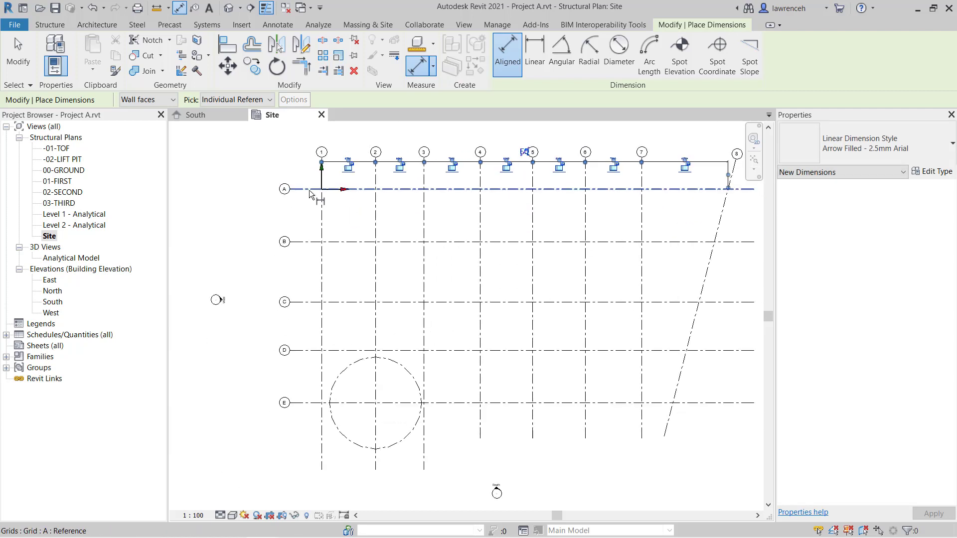
pyautogui.click(308, 190)
pyautogui.click(308, 242)
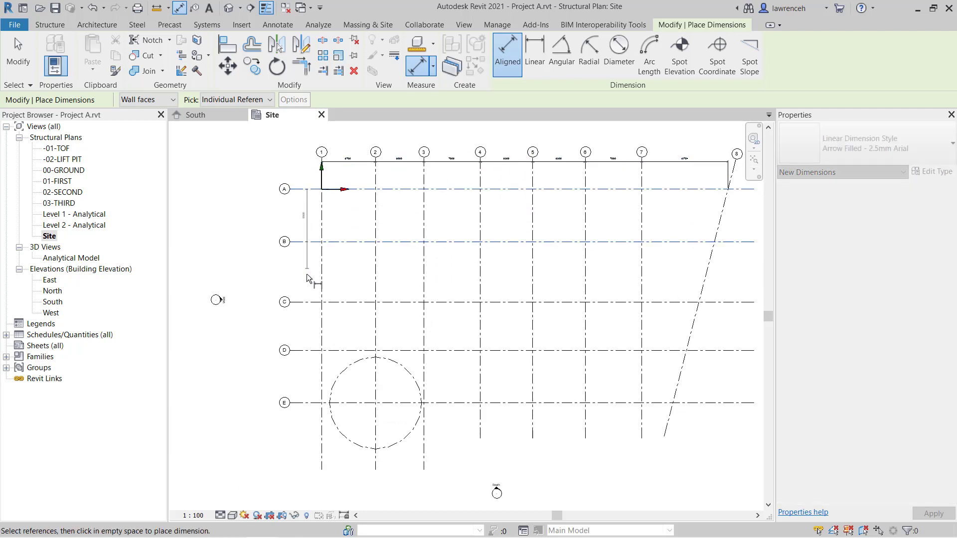
pyautogui.click(305, 302)
pyautogui.click(306, 351)
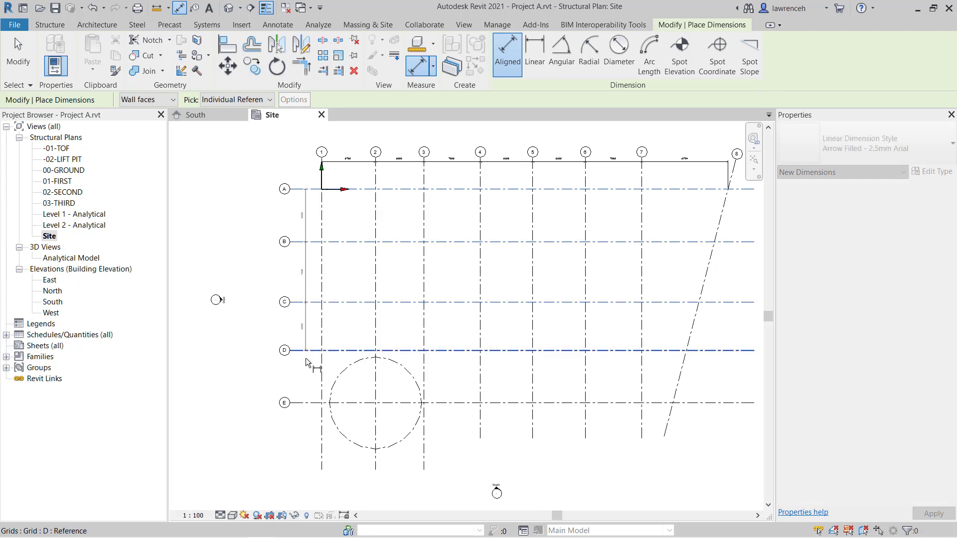
pyautogui.click(306, 405)
# - Re-pick grids D and E as references of the lettered-grid dimension string, and place it just beside the lettered bubbles
pyautogui.scroll(1, 307, 379)
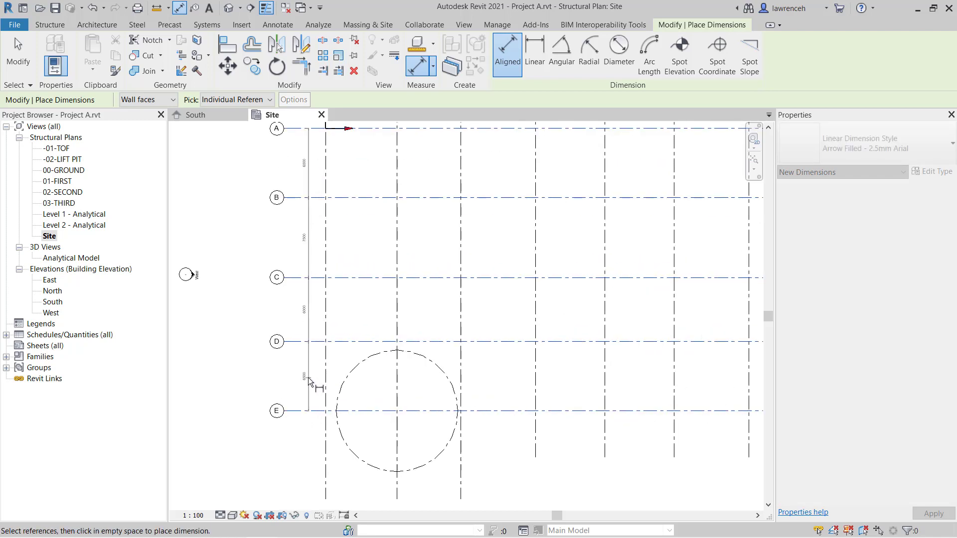
pyautogui.moveTo(294, 384); pyautogui.dragTo(314, 413, button='middle')
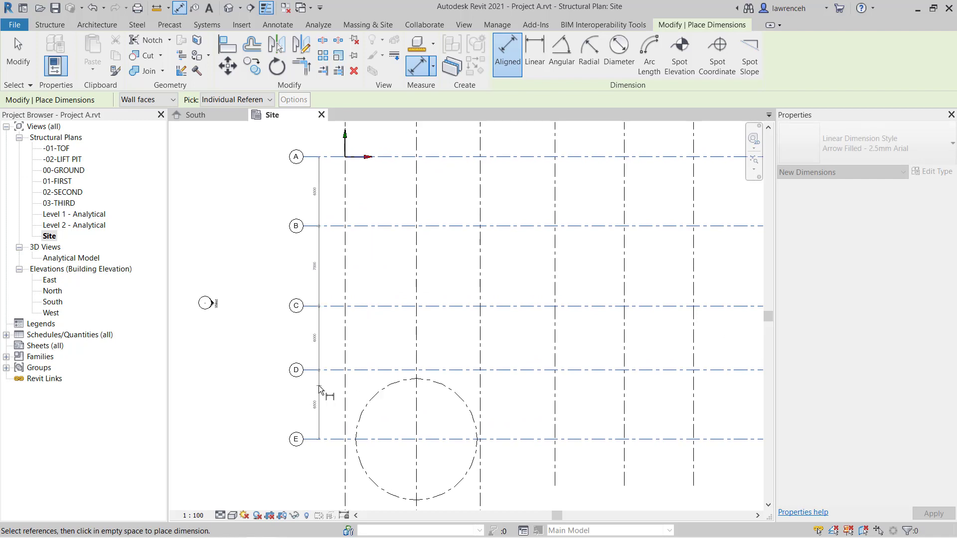
pyautogui.scroll(1, 319, 379)
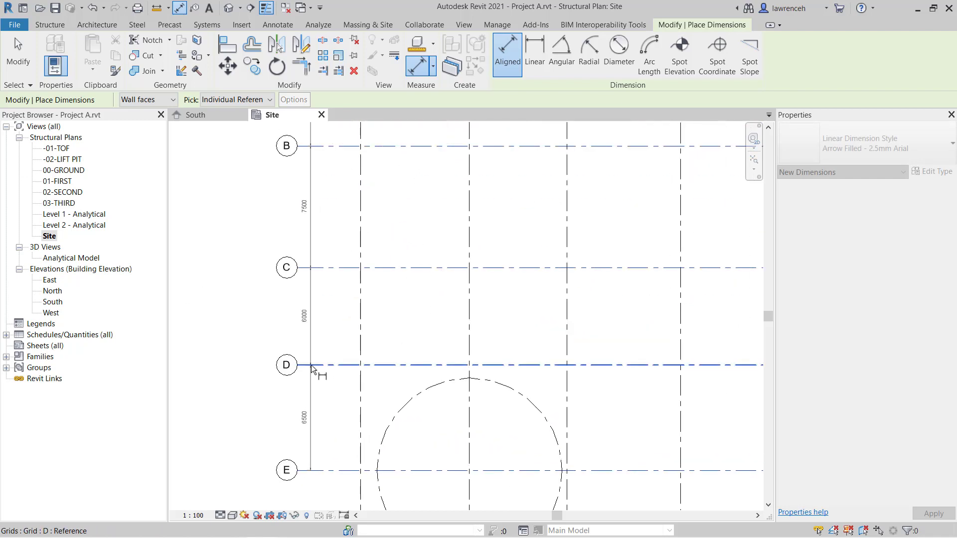
pyautogui.click(309, 471)
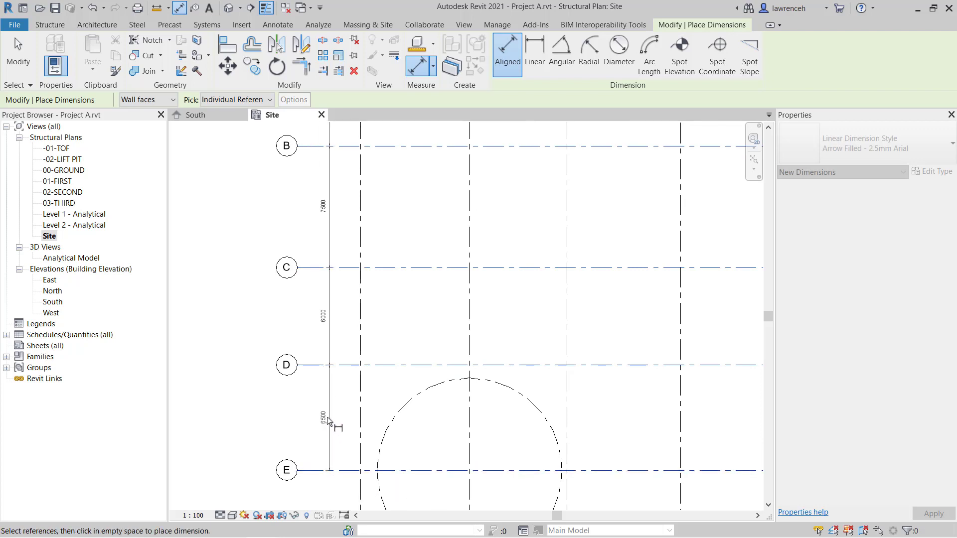
pyautogui.moveTo(331, 419); pyautogui.dragTo(366, 321, button='middle')
pyautogui.scroll(1, 331, 391)
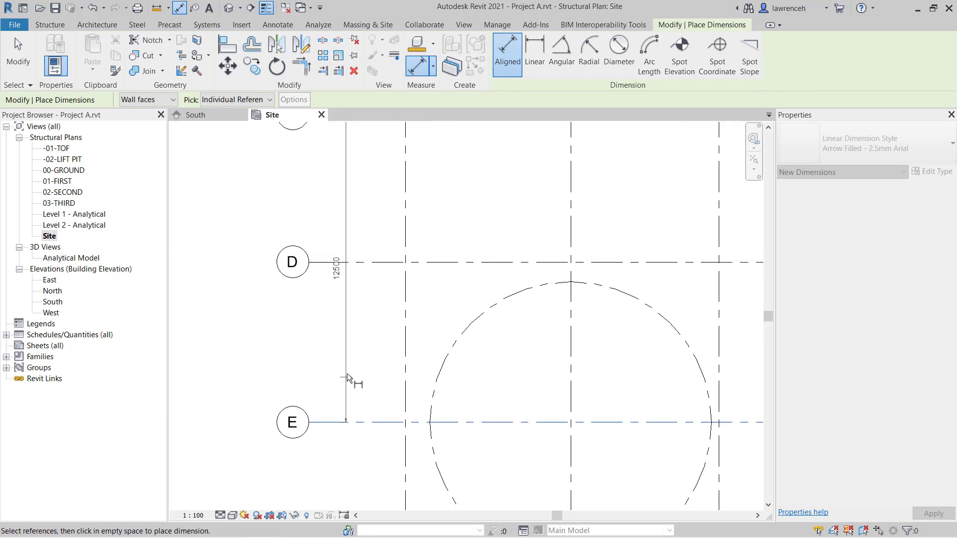
pyautogui.click(364, 262)
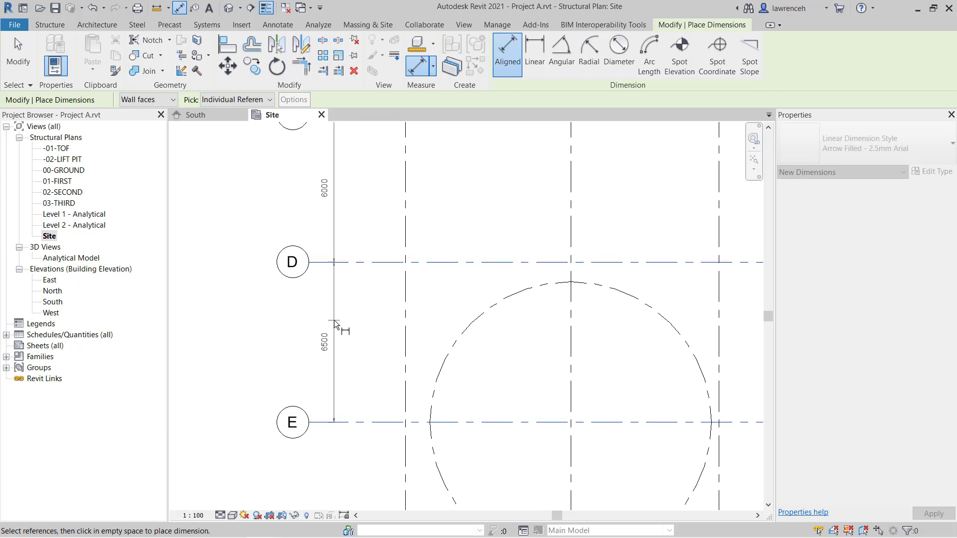
pyautogui.click(322, 332)
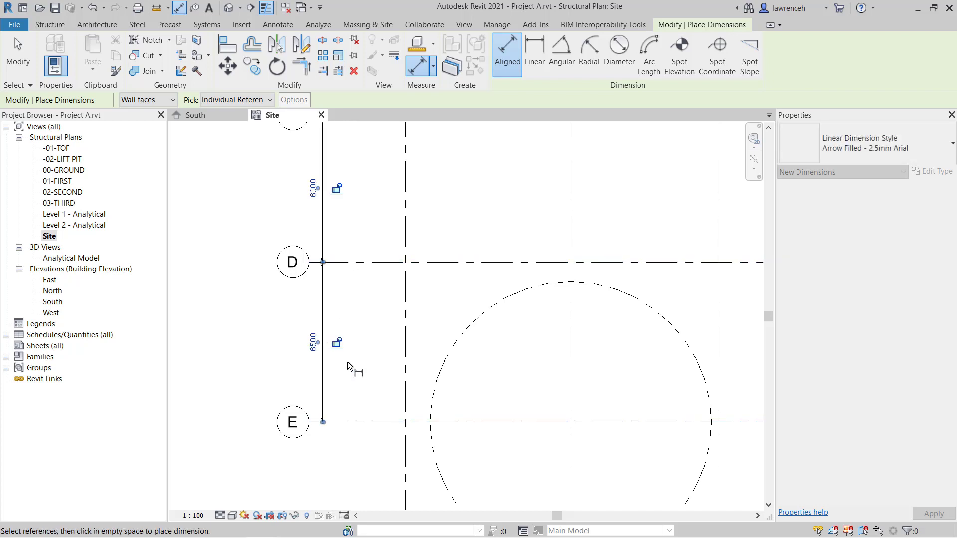
# - Add an aligned dimension from grid 7 to the intersection of grids 8 and E, placed just below grid E
pyautogui.scroll(-4, 348, 361)
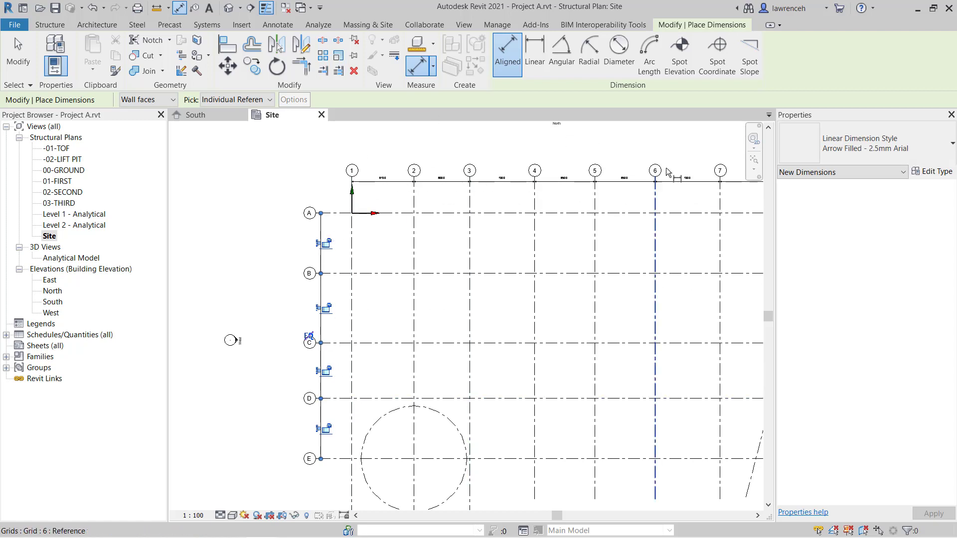
pyautogui.moveTo(462, 310); pyautogui.dragTo(325, 306, button='middle')
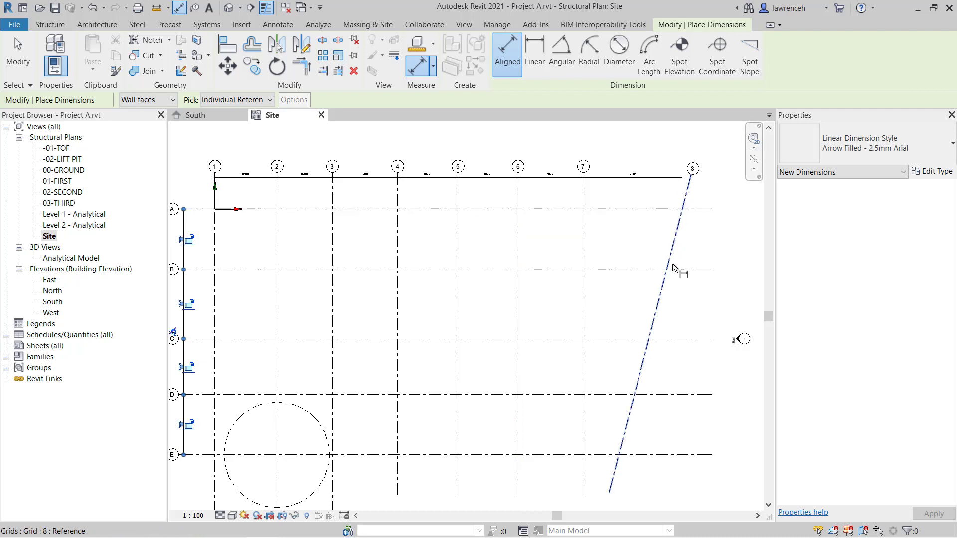
pyautogui.moveTo(642, 469); pyautogui.dragTo(643, 447, button='middle')
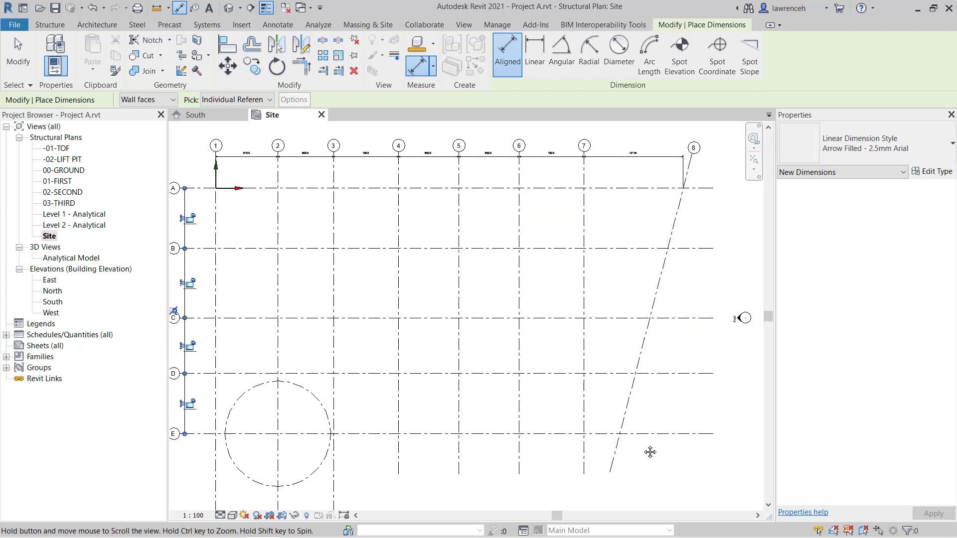
pyautogui.scroll(3, 638, 451)
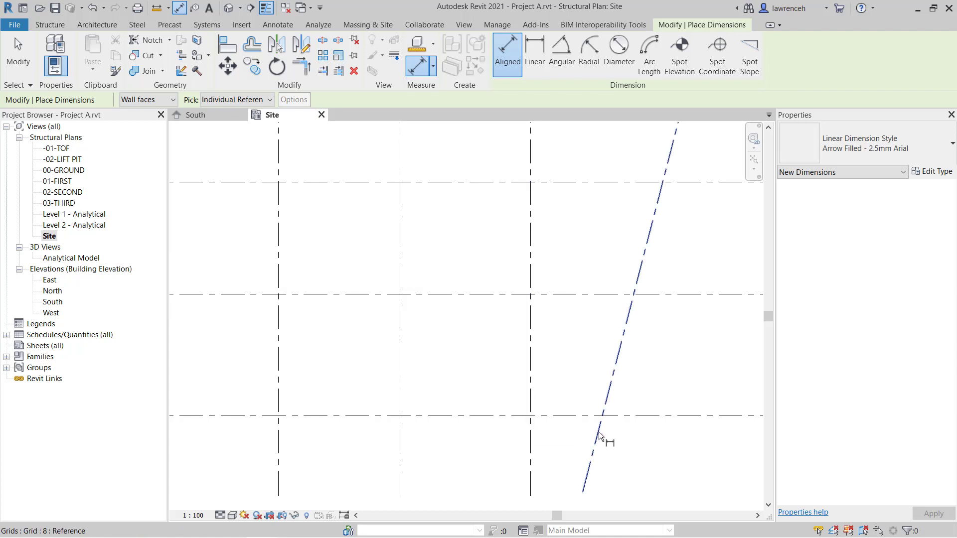
pyautogui.click(530, 442)
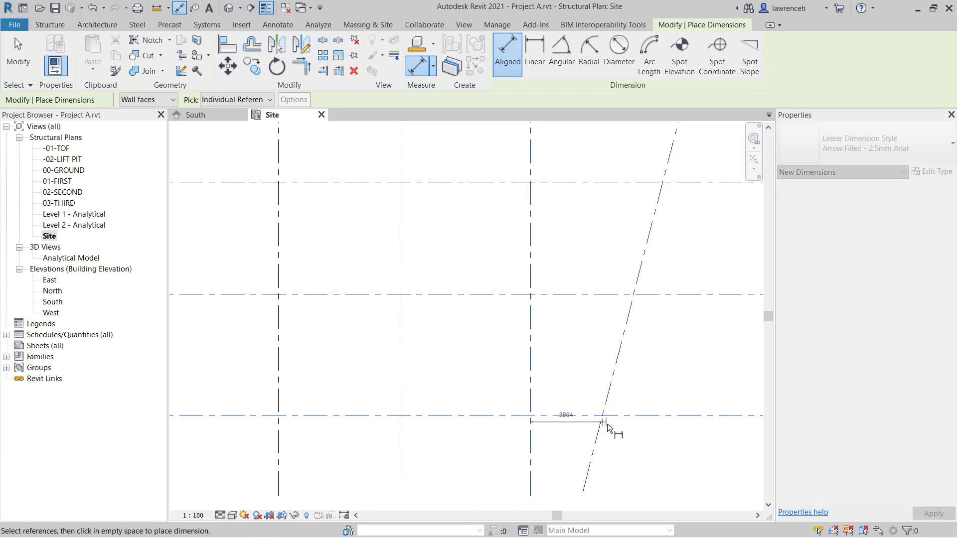
pyautogui.click(613, 460)
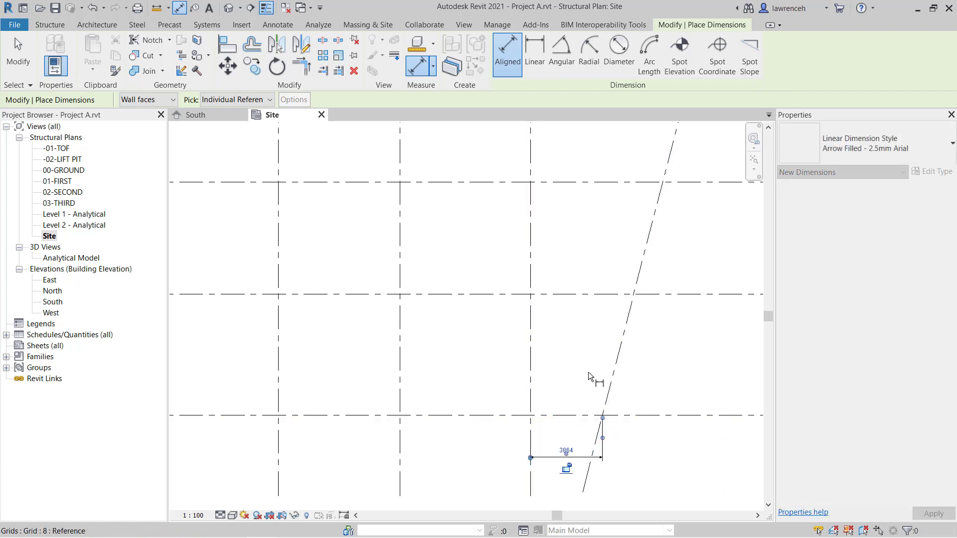
# - Add a radial dimension with the Arrow - 2.5mm Arial style to the lower arc of the circular grid, and end dimensioning
pyautogui.scroll(-5, 598, 428)
pyautogui.moveTo(416, 463); pyautogui.dragTo(478, 444, button='middle')
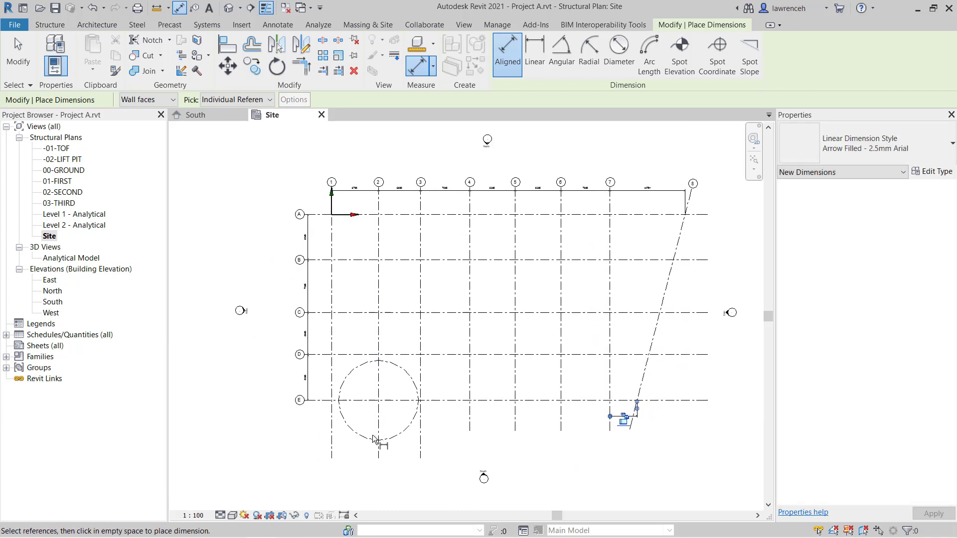
pyautogui.scroll(3, 386, 441)
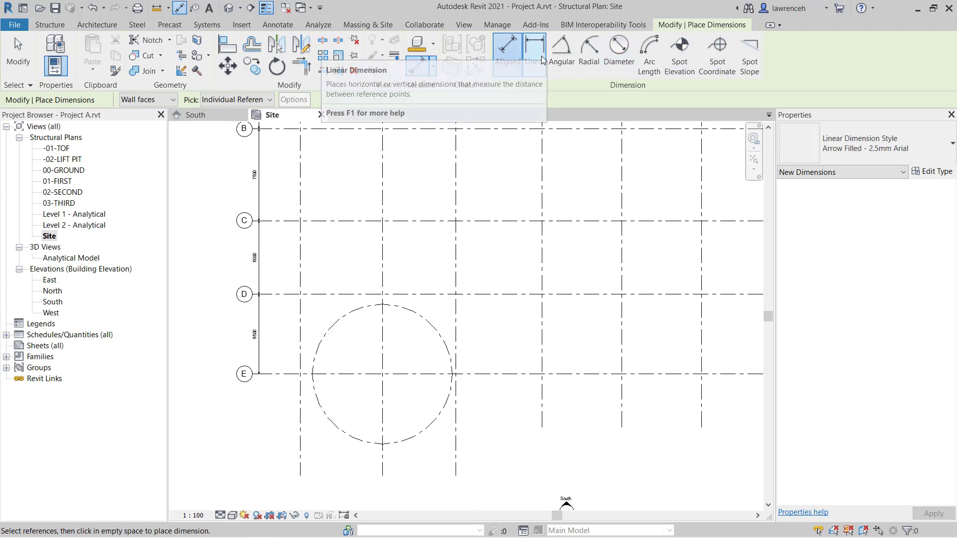
pyautogui.click(598, 64)
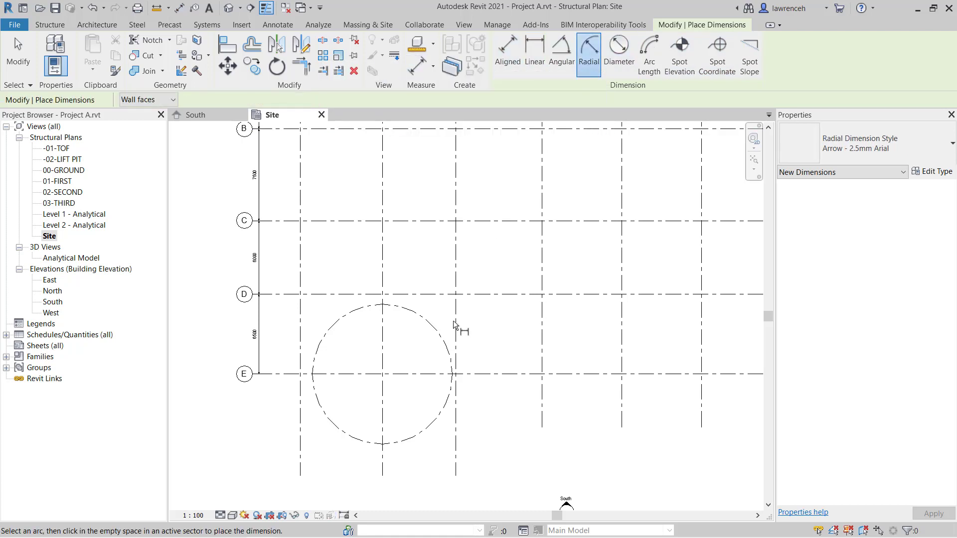
pyautogui.click(339, 435)
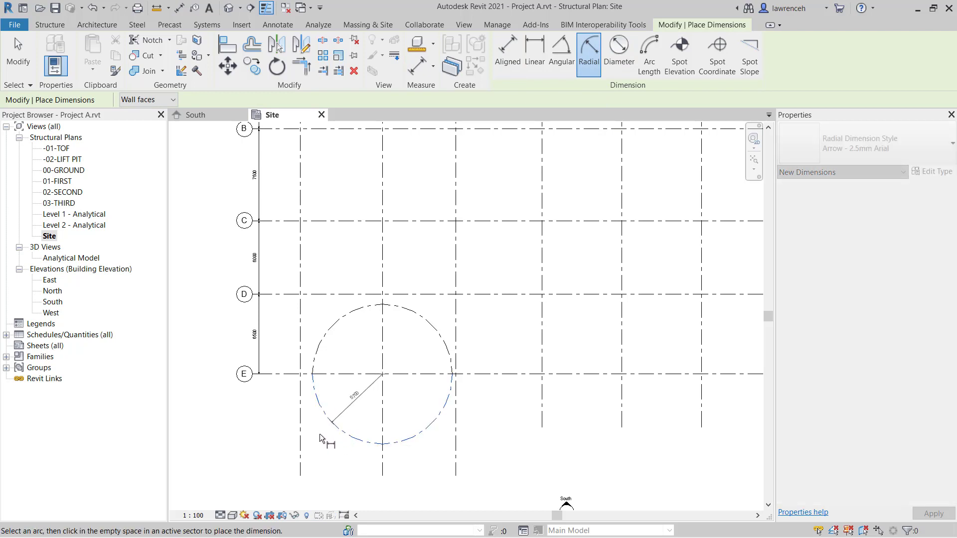
pyautogui.click(323, 434)
pyautogui.scroll(5, 324, 434)
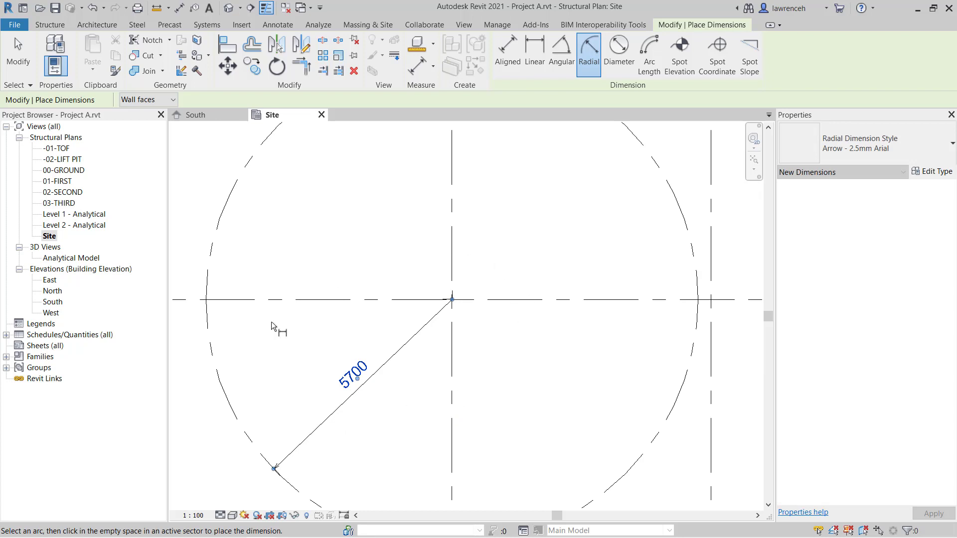
pyautogui.scroll(-5, 391, 412)
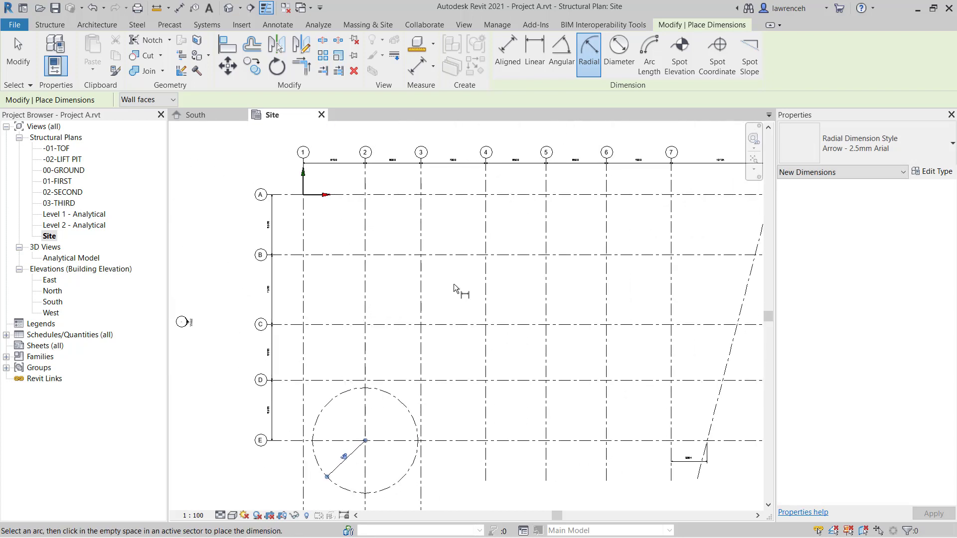
pyautogui.rightClick(459, 226)
pyautogui.click(479, 234)
pyautogui.scroll(-2, 455, 251)
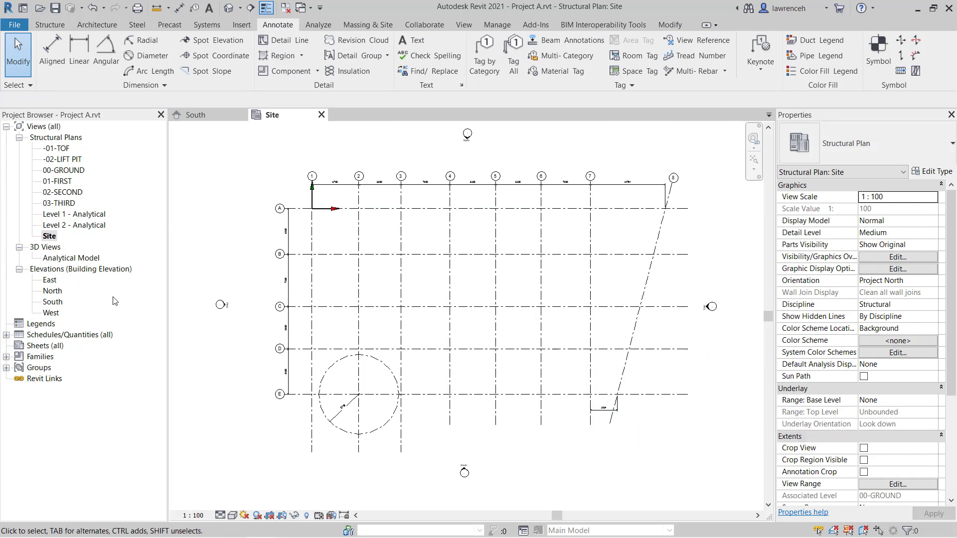
# - Examine which grids the South elevation shows, and inspect the South elevation marker's view line in the Site plan
pyautogui.doubleClick(60, 302)
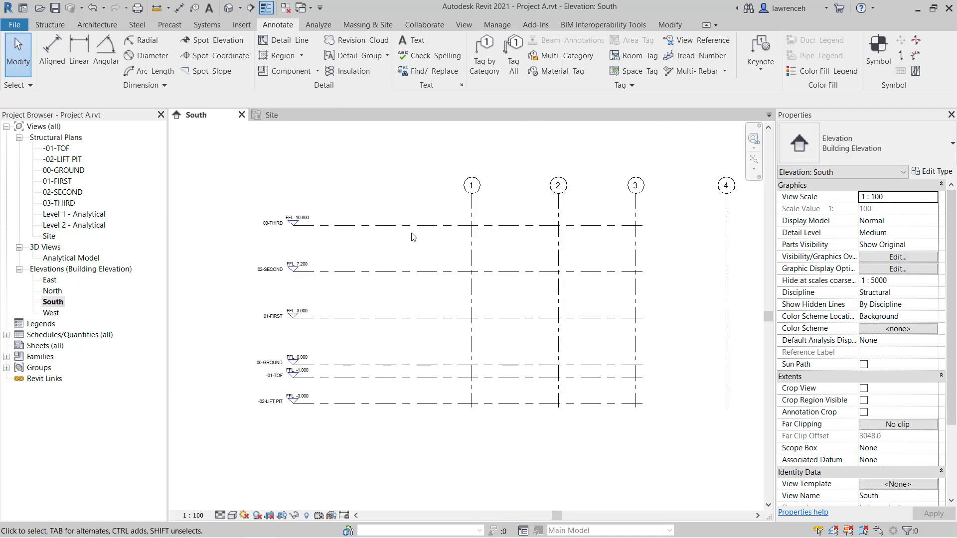
pyautogui.scroll(-2, 574, 279)
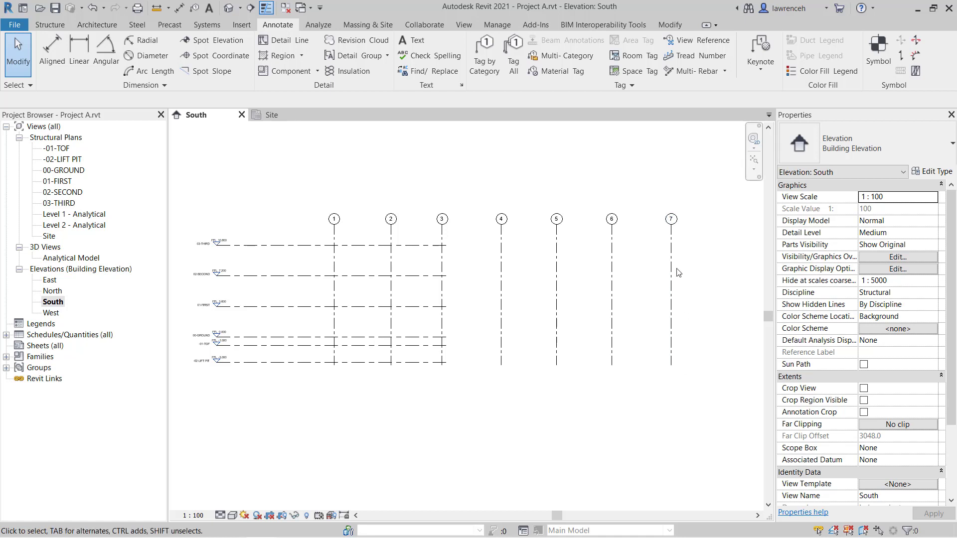
pyautogui.click(284, 119)
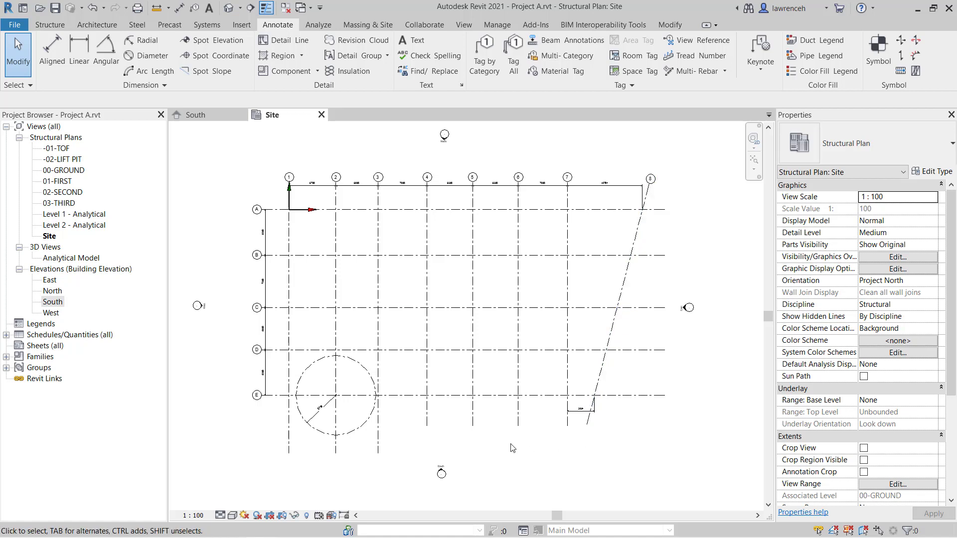
pyautogui.click(442, 471)
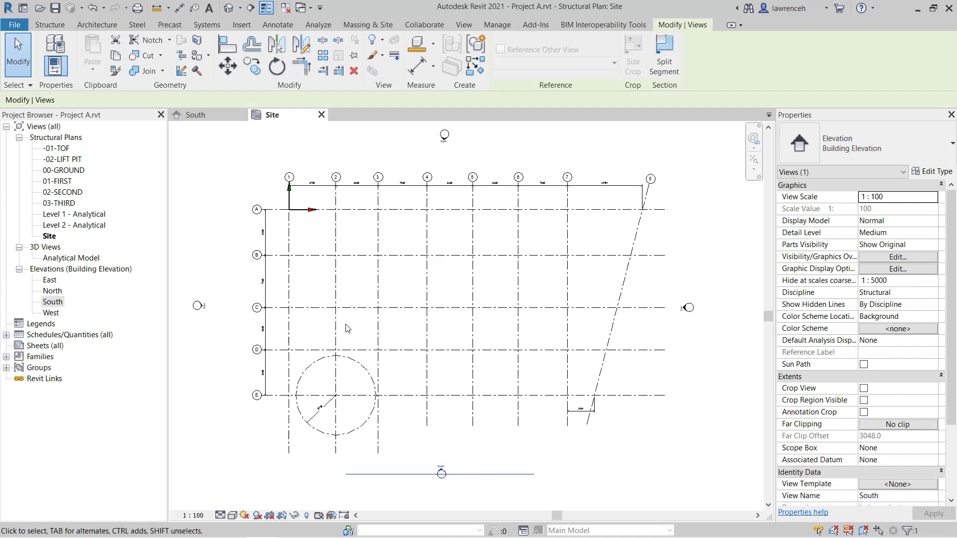
pyautogui.click(631, 448)
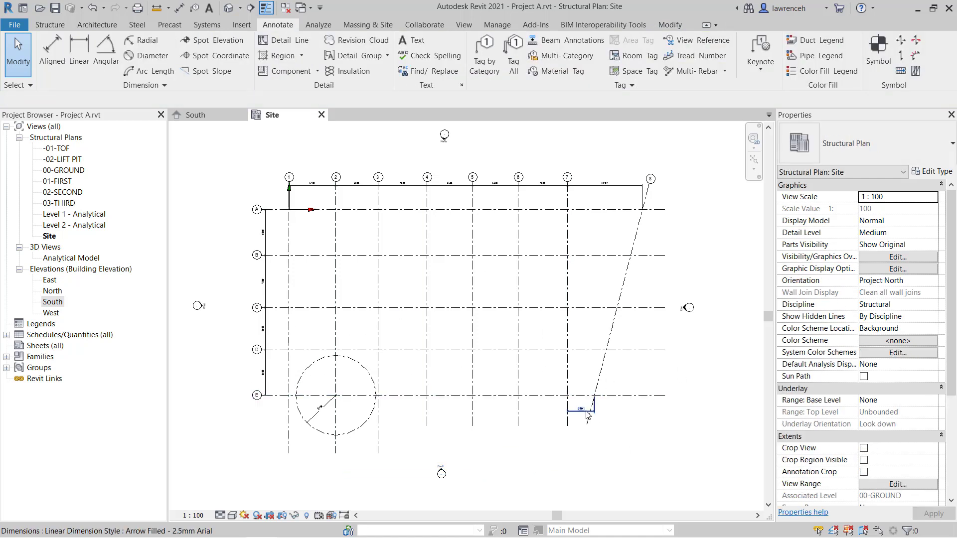
# - In the South elevation, extend the levels' right ends past grid 7 and move their level heads closer to grid 1
pyautogui.click(211, 116)
pyautogui.moveTo(535, 342); pyautogui.dragTo(542, 344, button='middle')
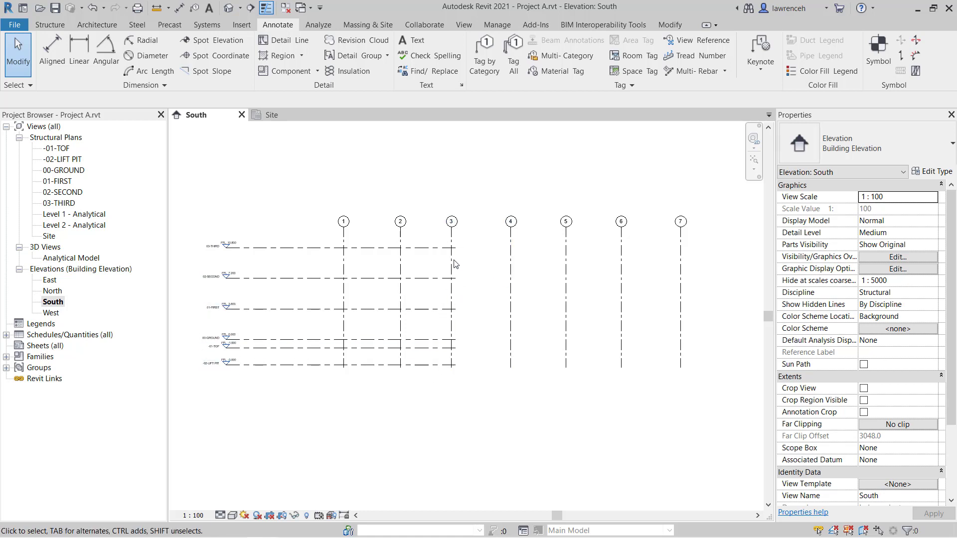
pyautogui.click(438, 247)
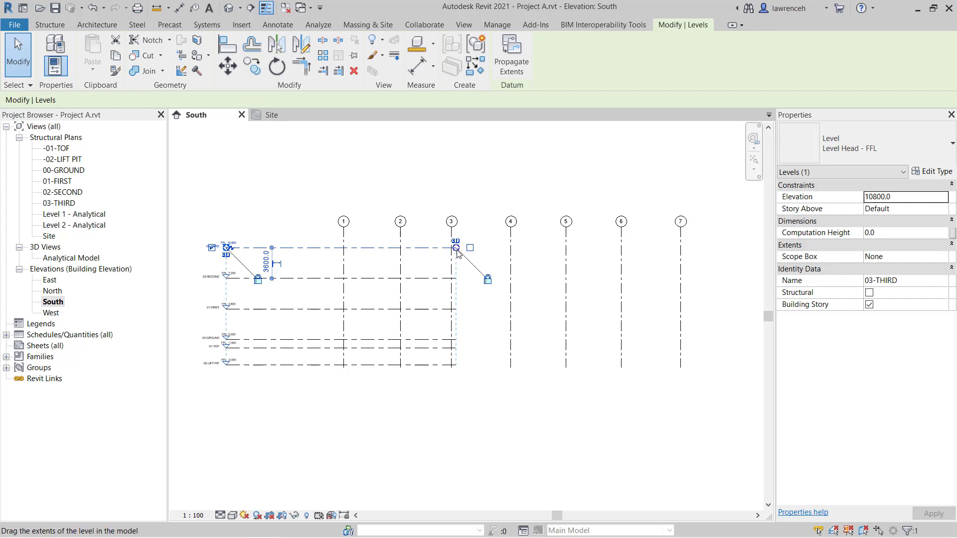
pyautogui.moveTo(456, 248); pyautogui.dragTo(751, 248)
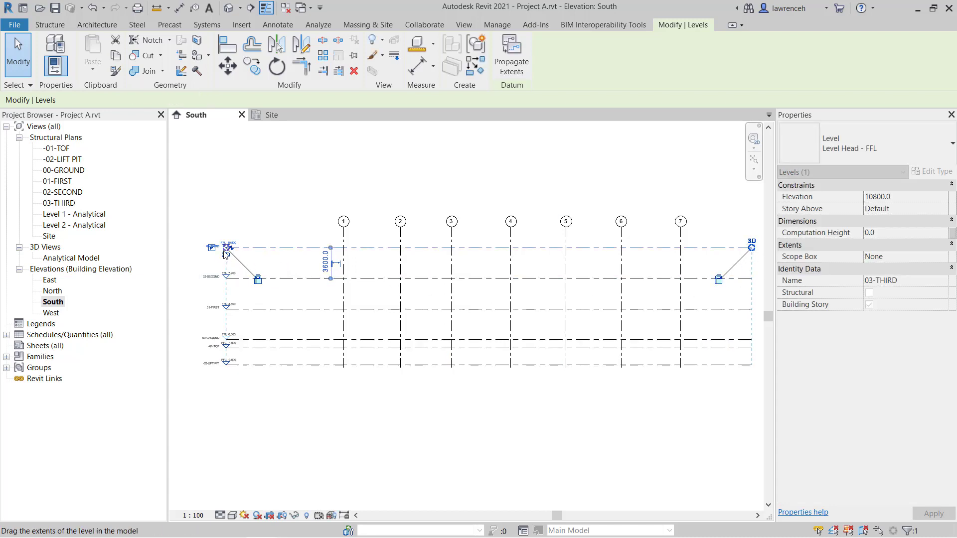
pyautogui.moveTo(227, 247); pyautogui.dragTo(305, 248)
pyautogui.click(379, 388)
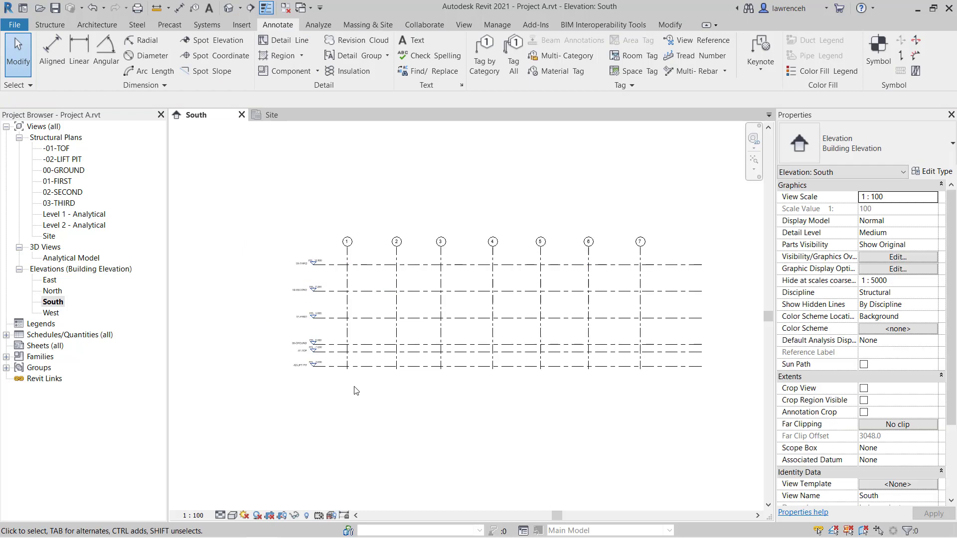
pyautogui.rightClick(394, 432)
pyautogui.click(609, 434)
# - Open the North elevation and check the level extents against grids 1 to 7
pyautogui.doubleClick(56, 292)
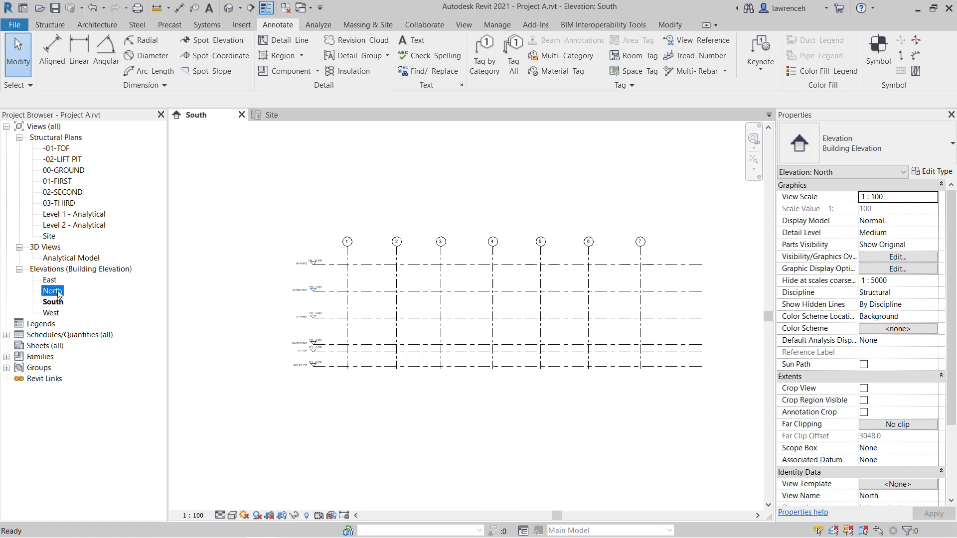
pyautogui.scroll(-1, 623, 468)
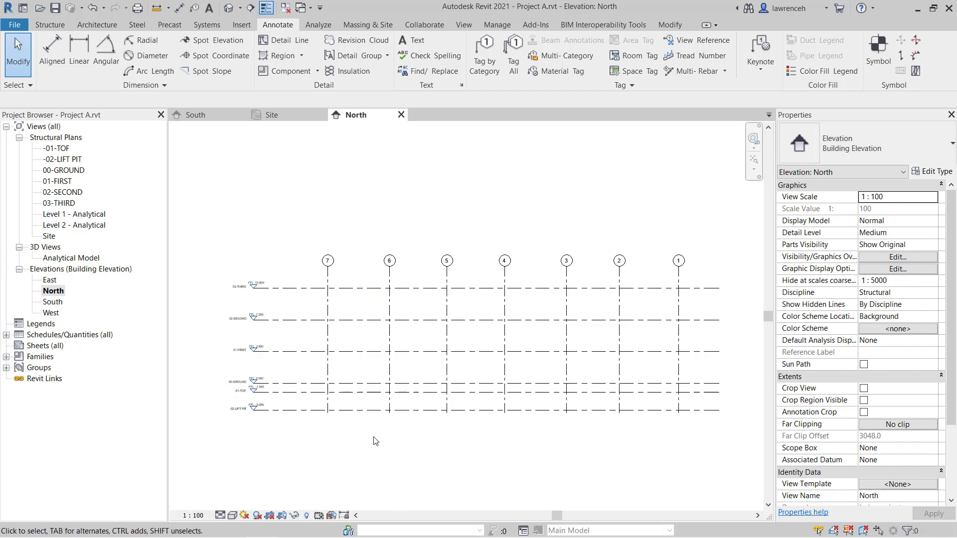
# - In the East elevation, extend the level heads past grid E and shorten the levels' opposite ends to just beyond grid A
pyautogui.doubleClick(52, 281)
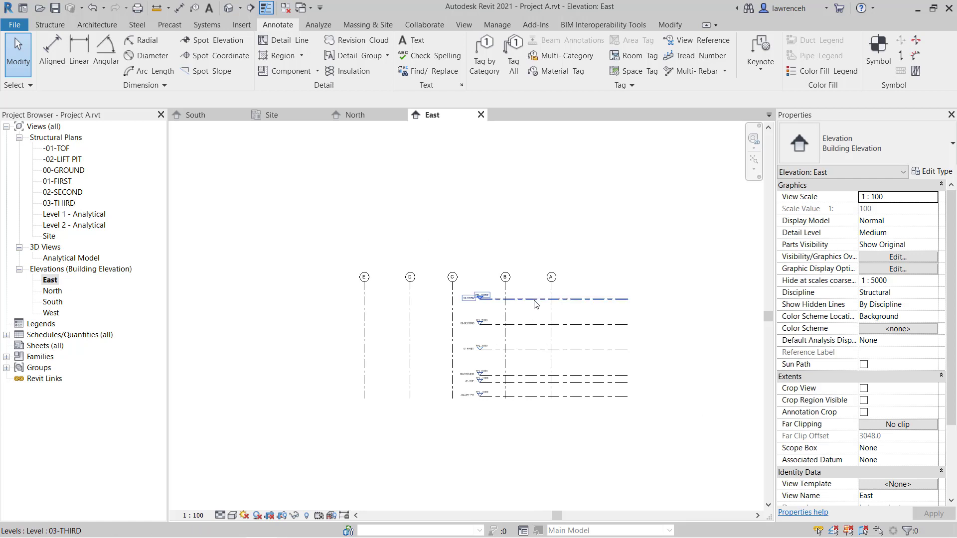
pyautogui.click(455, 297)
pyautogui.scroll(2, 451, 309)
pyautogui.scroll(2, 482, 318)
pyautogui.moveTo(483, 318); pyautogui.dragTo(581, 311, button='middle')
pyautogui.moveTo(583, 273); pyautogui.dragTo(175, 273)
pyautogui.scroll(-2, 325, 259)
pyautogui.scroll(-1, 489, 276)
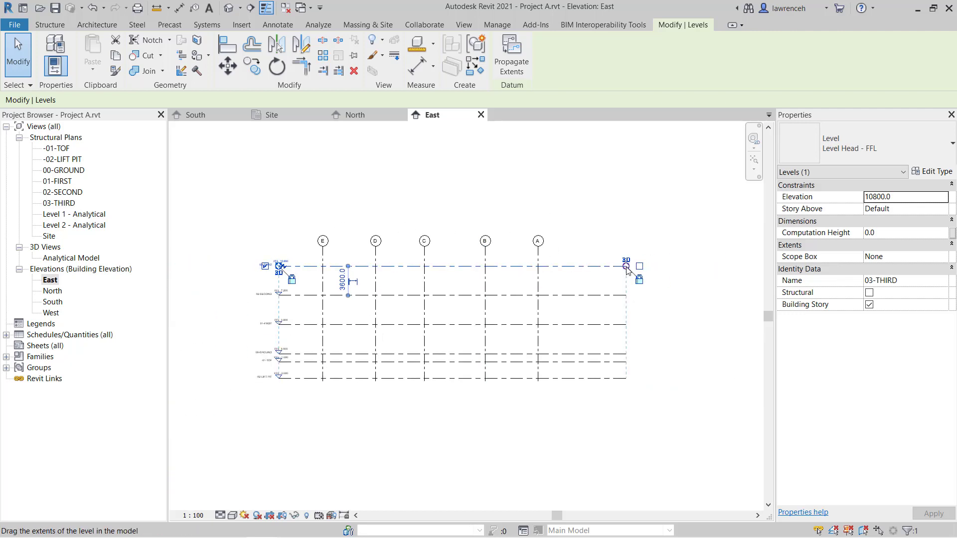
pyautogui.moveTo(626, 265); pyautogui.dragTo(574, 266)
pyautogui.click(500, 478)
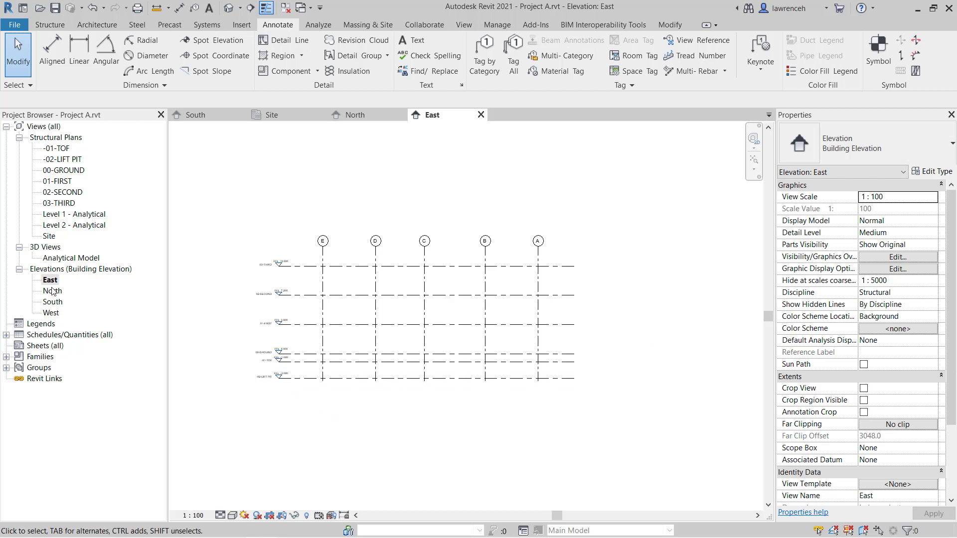
# - Check the level and grid extents in the West elevation, and view the grids in the 03-THIRD structural plan
pyautogui.doubleClick(51, 313)
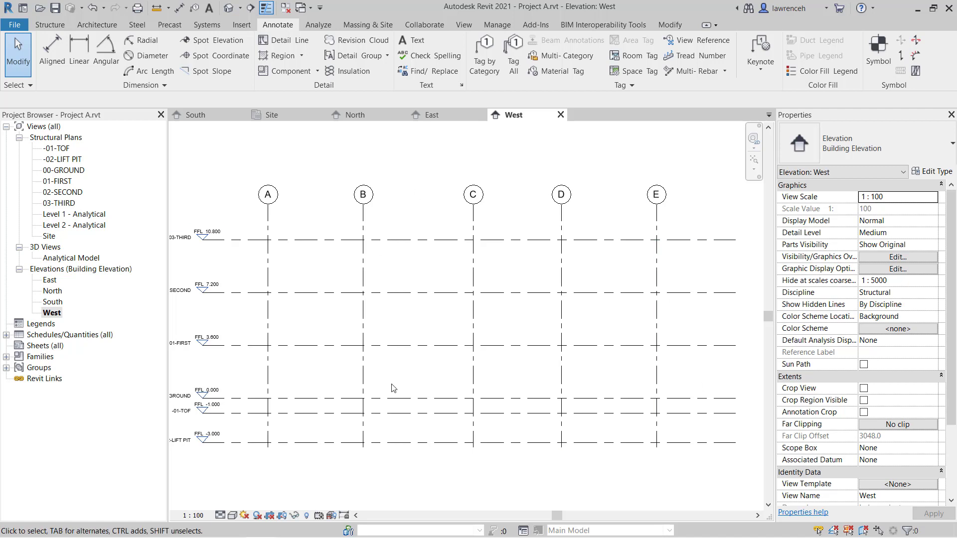
pyautogui.scroll(-2, 526, 325)
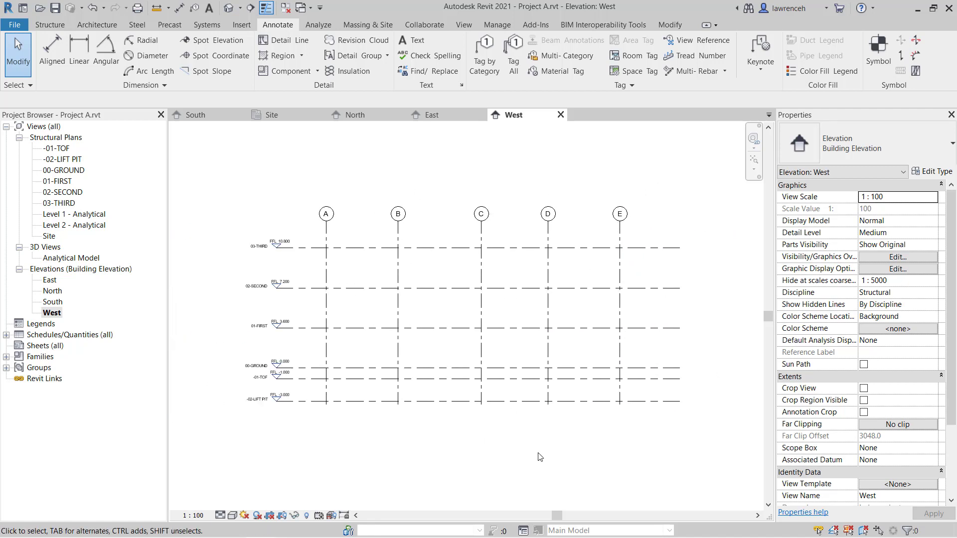
pyautogui.scroll(-1, 328, 310)
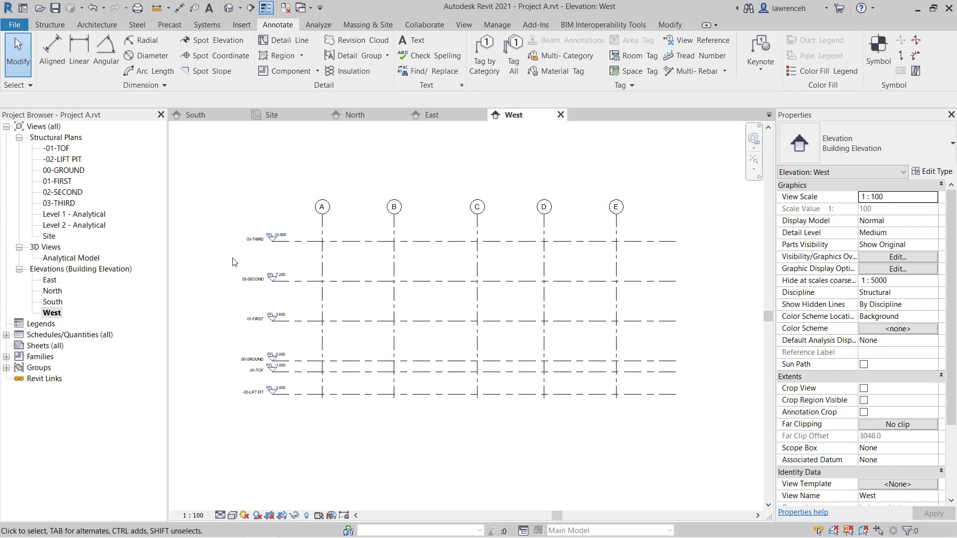
pyautogui.scroll(2, 259, 255)
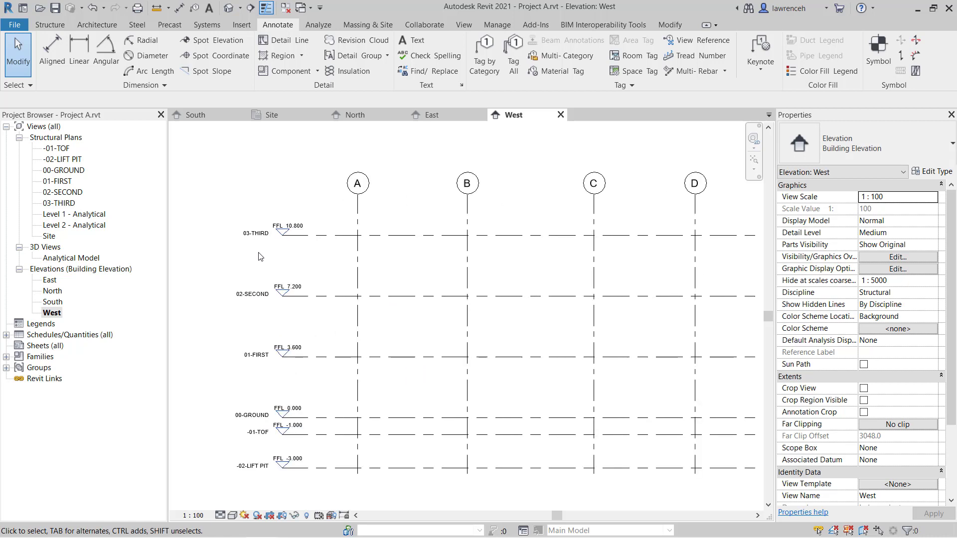
pyautogui.doubleClick(60, 204)
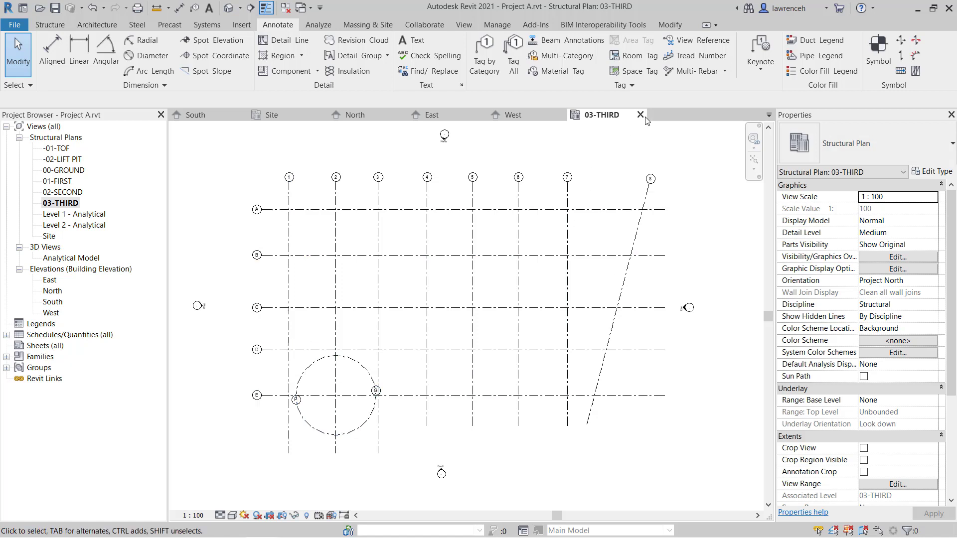
pyautogui.click(641, 114)
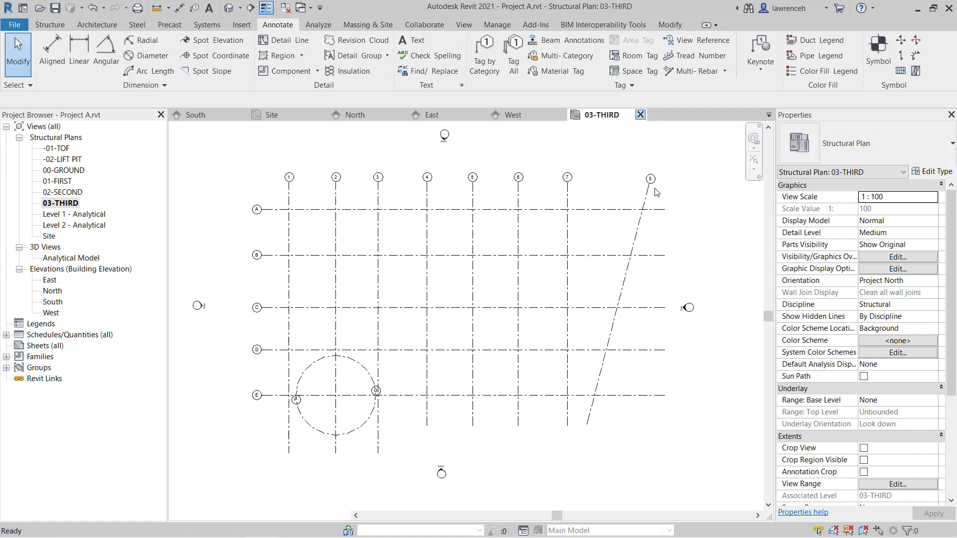
# - In the West elevation, unlock grid B's upper end, lower it between levels 03-THIRD and 02-SECOND, and check the 03-THIRD plan
pyautogui.click(470, 265)
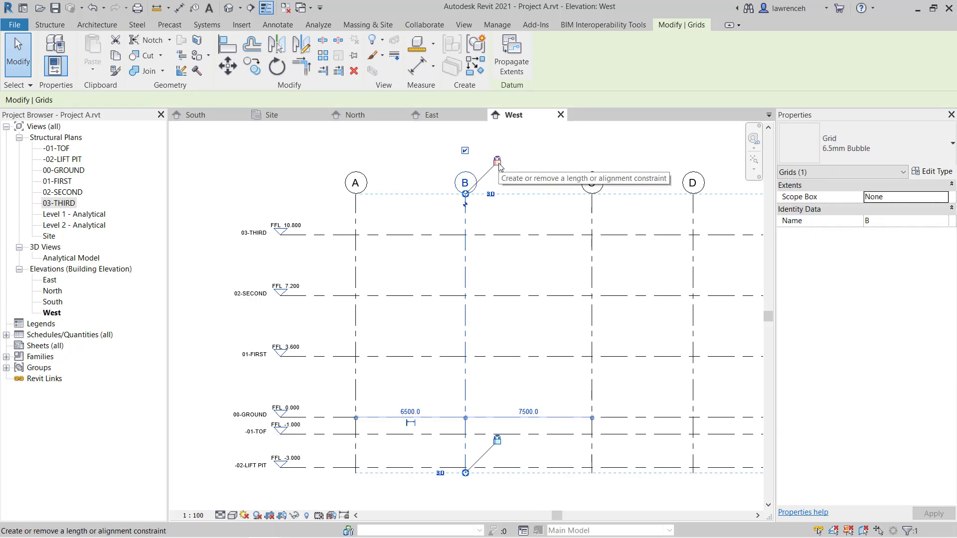
pyautogui.click(498, 162)
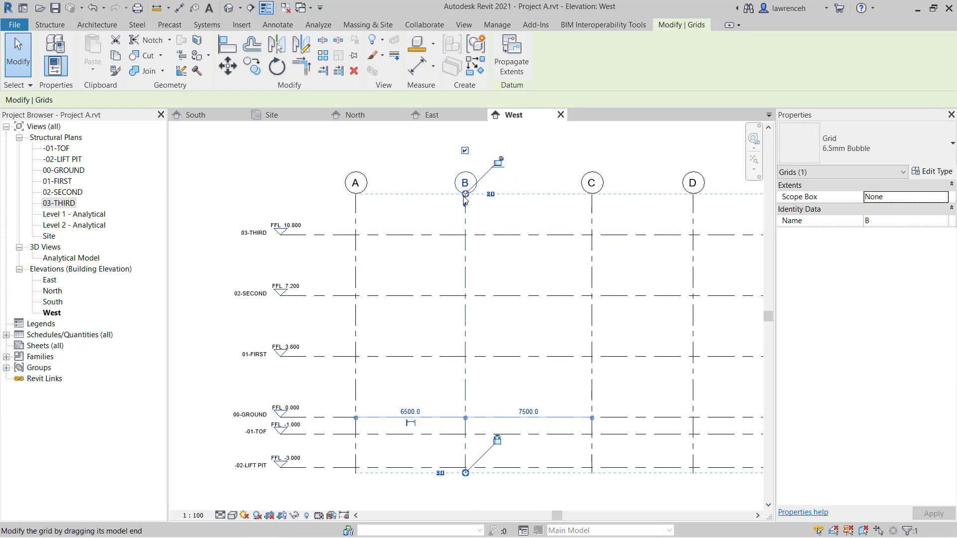
pyautogui.moveTo(465, 194); pyautogui.dragTo(469, 278)
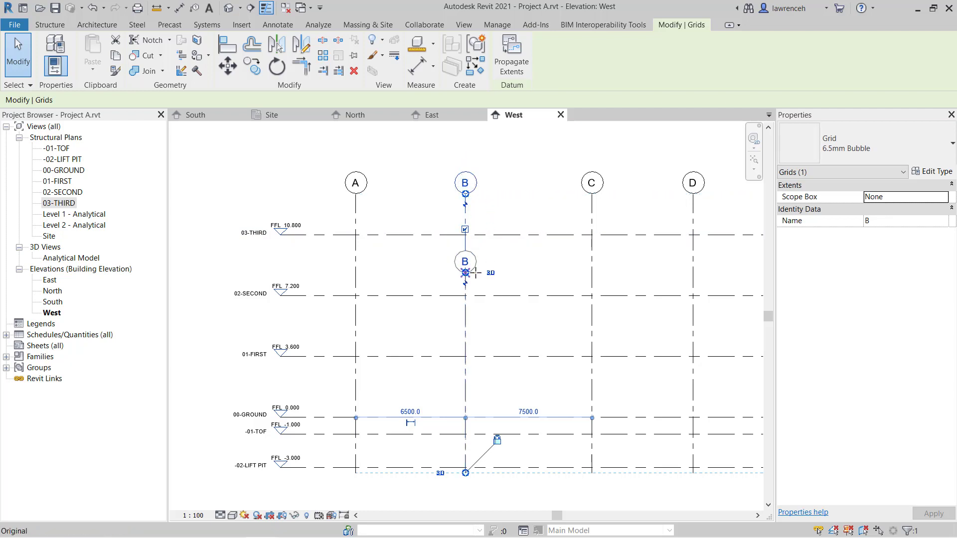
pyautogui.press('Escape')
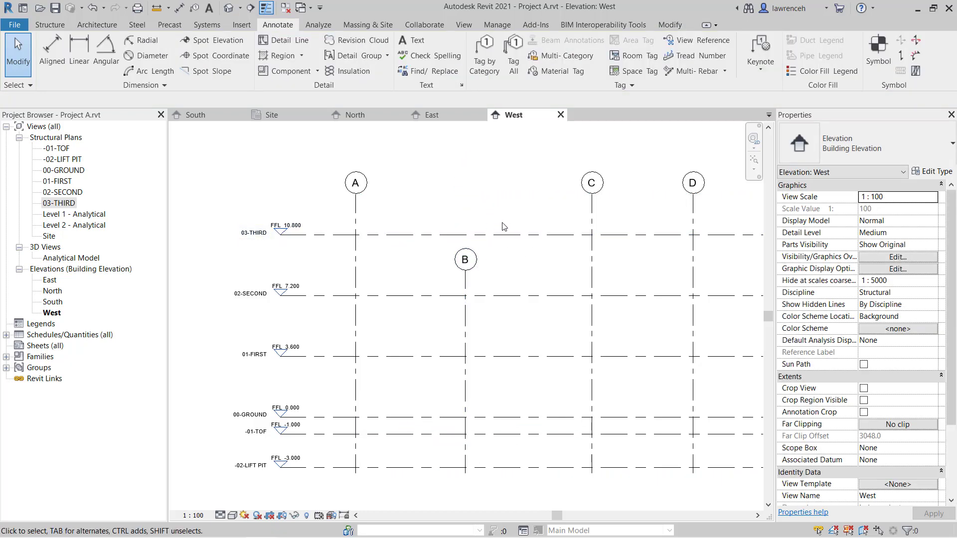
pyautogui.moveTo(516, 225); pyautogui.dragTo(510, 232, button='middle')
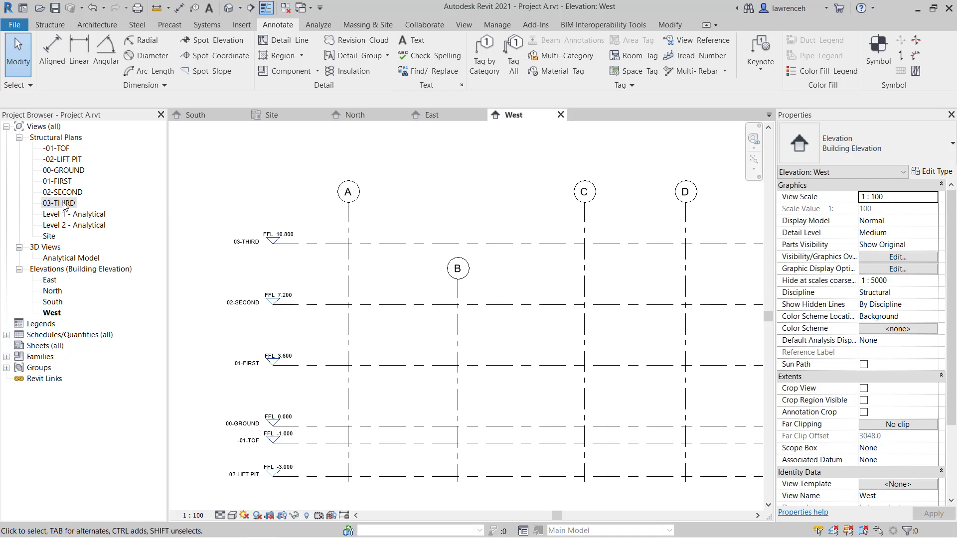
pyautogui.doubleClick(64, 204)
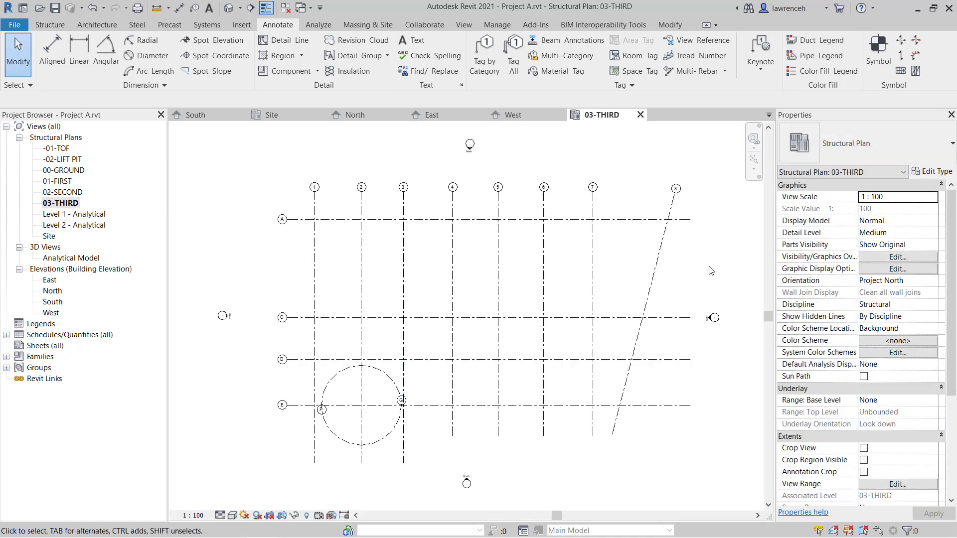
pyautogui.click(641, 114)
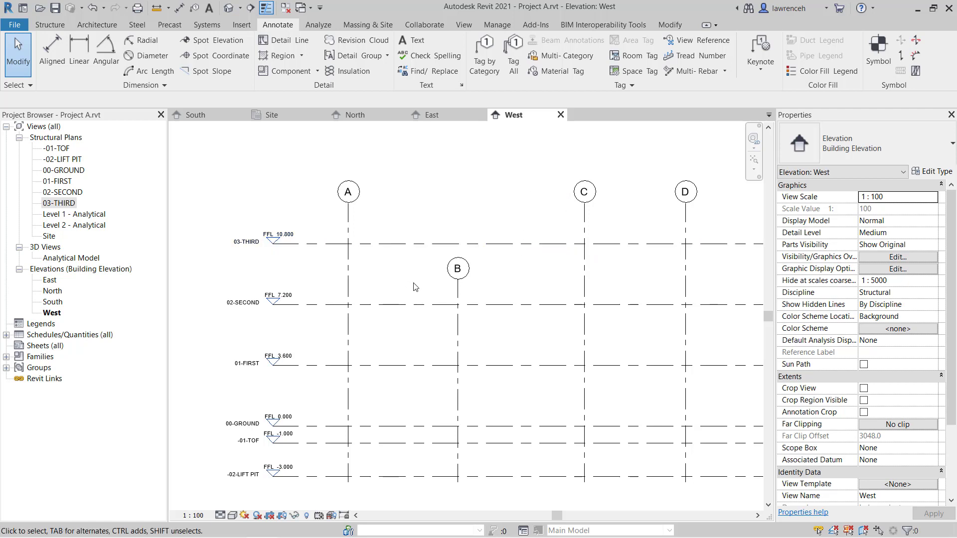
# - Stretch grid B's upper end above level 03-THIRD to align with the other grid heads in the West elevation
pyautogui.click(457, 295)
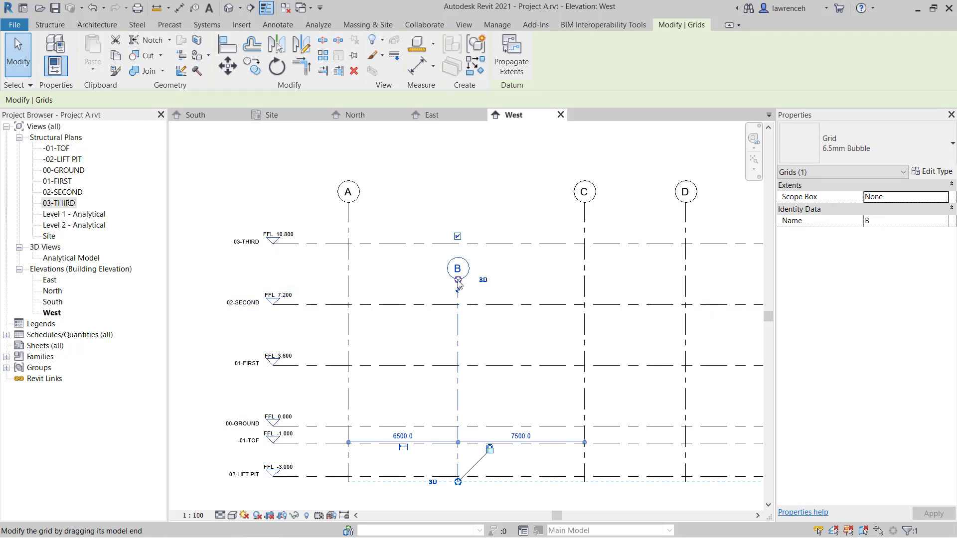
pyautogui.moveTo(457, 280); pyautogui.dragTo(458, 203)
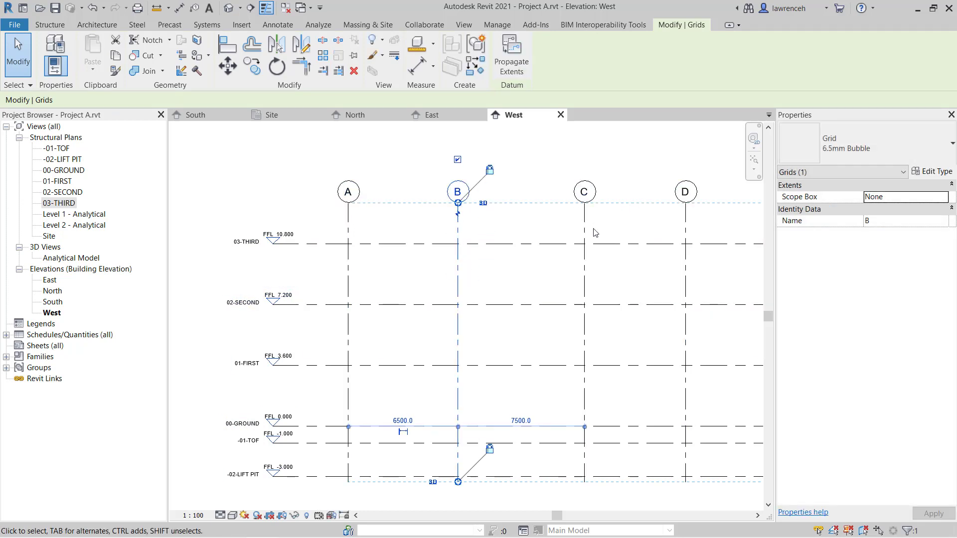
pyautogui.click(530, 288)
pyautogui.scroll(-3, 538, 280)
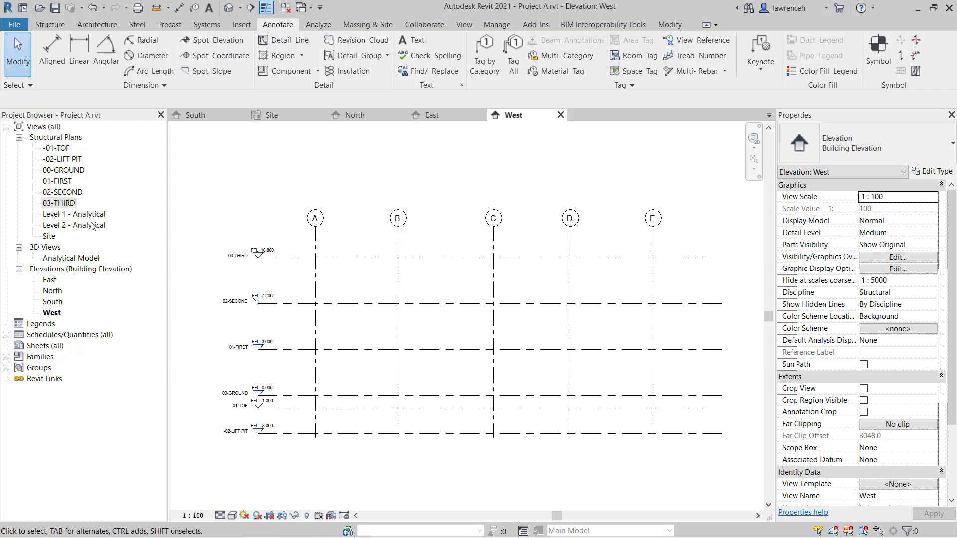
# - Compare the circular grid and its bubbles in the Site plan with those in the 03-THIRD structural plan
pyautogui.click(285, 113)
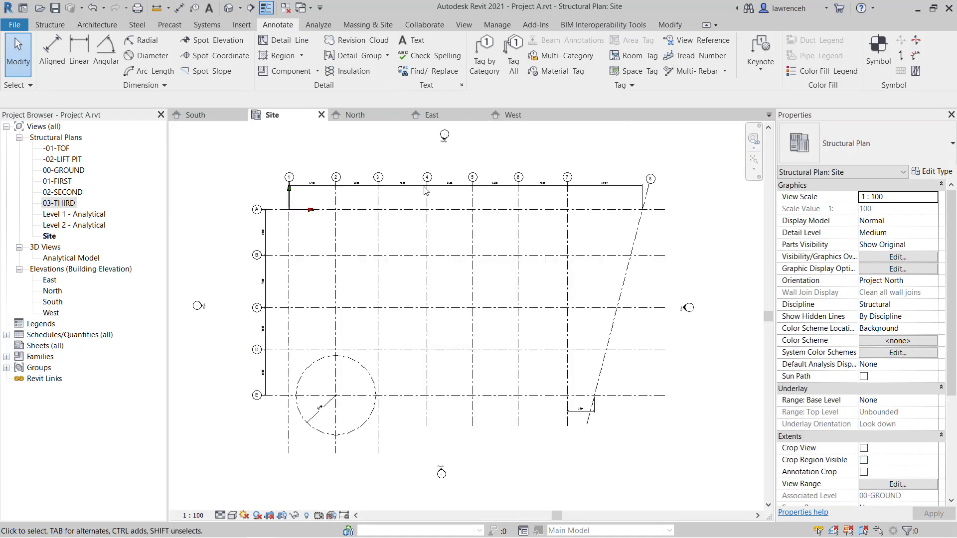
pyautogui.moveTo(392, 307); pyautogui.dragTo(395, 307, button='middle')
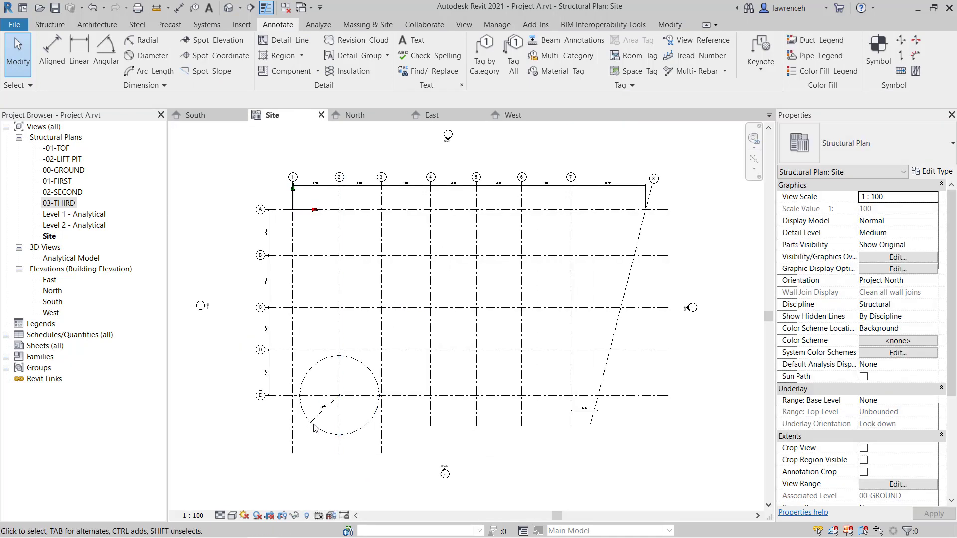
pyautogui.scroll(3, 314, 428)
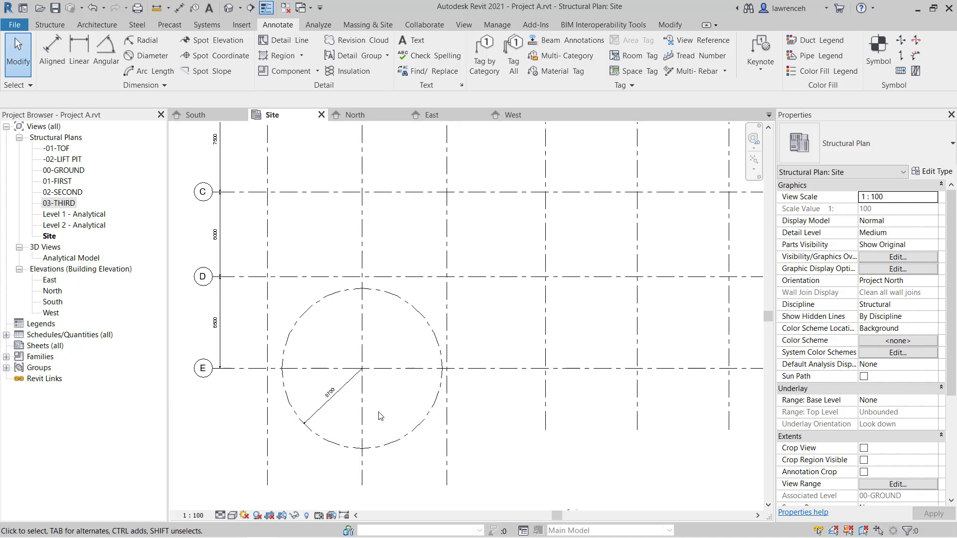
pyautogui.scroll(-3, 351, 343)
pyautogui.moveTo(362, 343); pyautogui.dragTo(352, 389, button='middle')
pyautogui.moveTo(374, 305); pyautogui.dragTo(382, 303, button='middle')
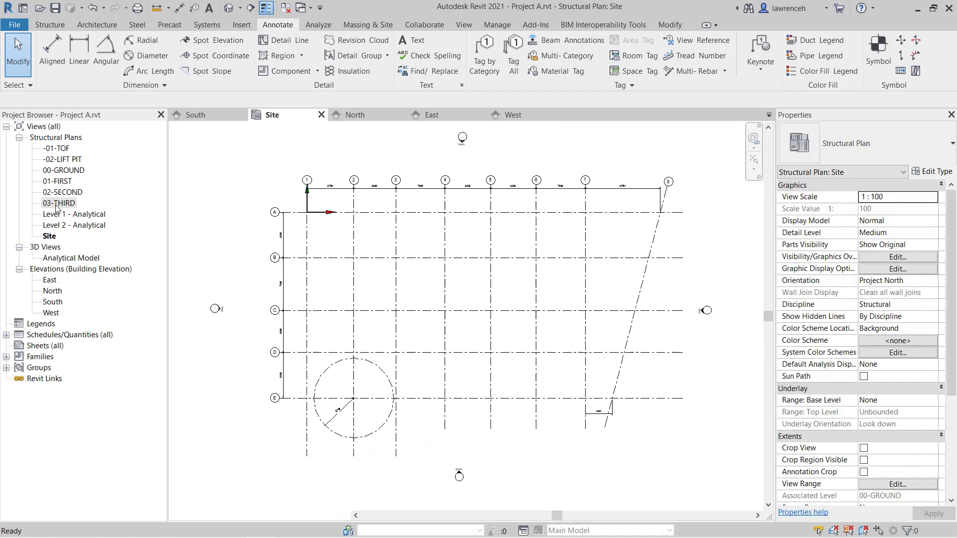
pyautogui.doubleClick(70, 204)
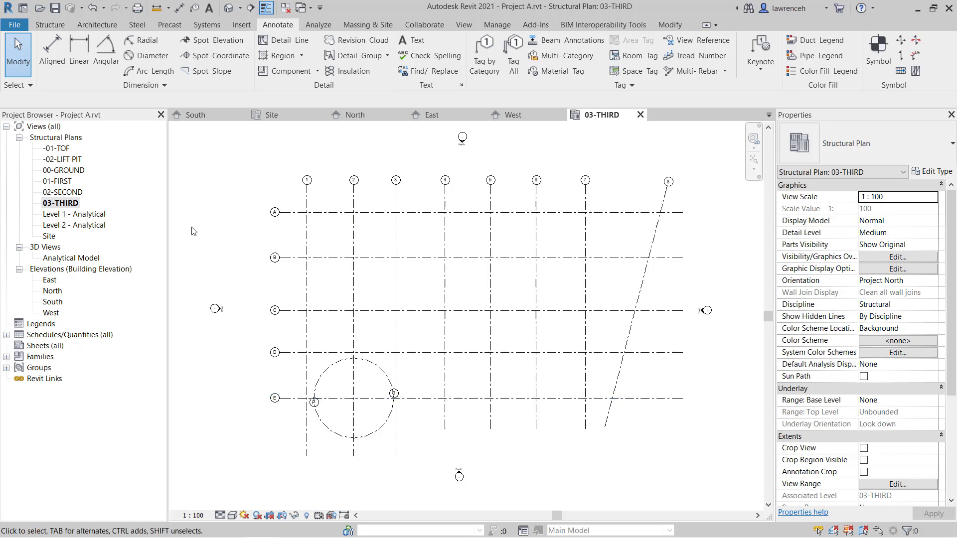
pyautogui.click(640, 115)
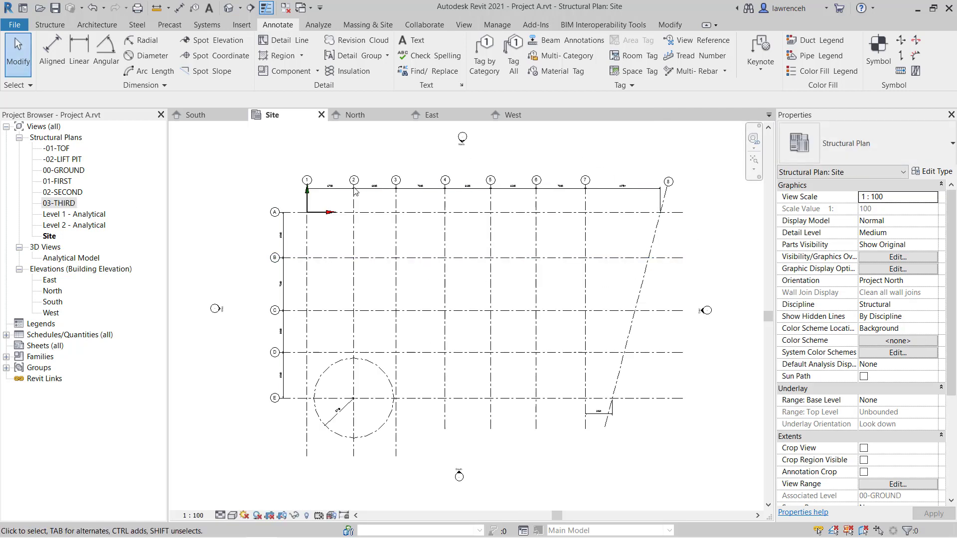
# - In the Site plan, use grid 4 to select all grid instances visible in the view
pyautogui.click(445, 414)
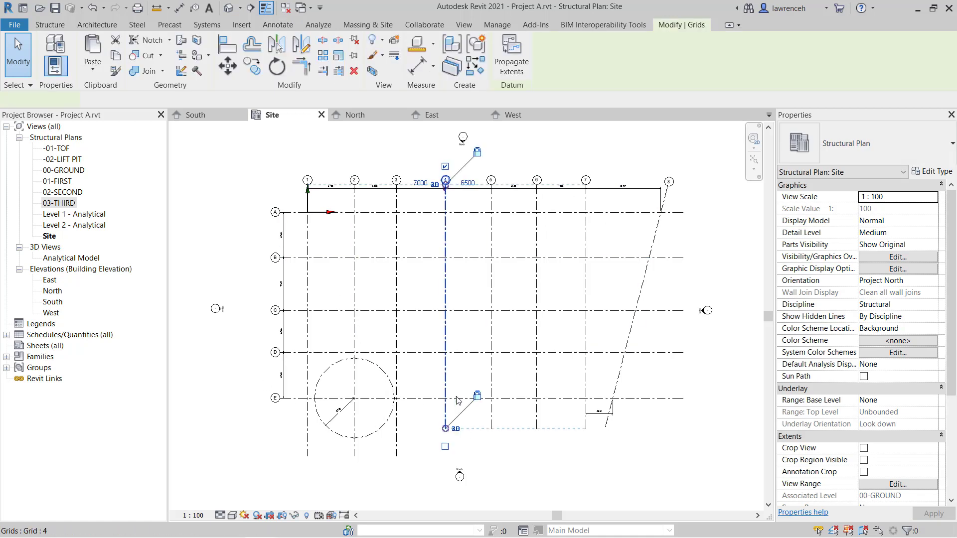
pyautogui.rightClick(507, 459)
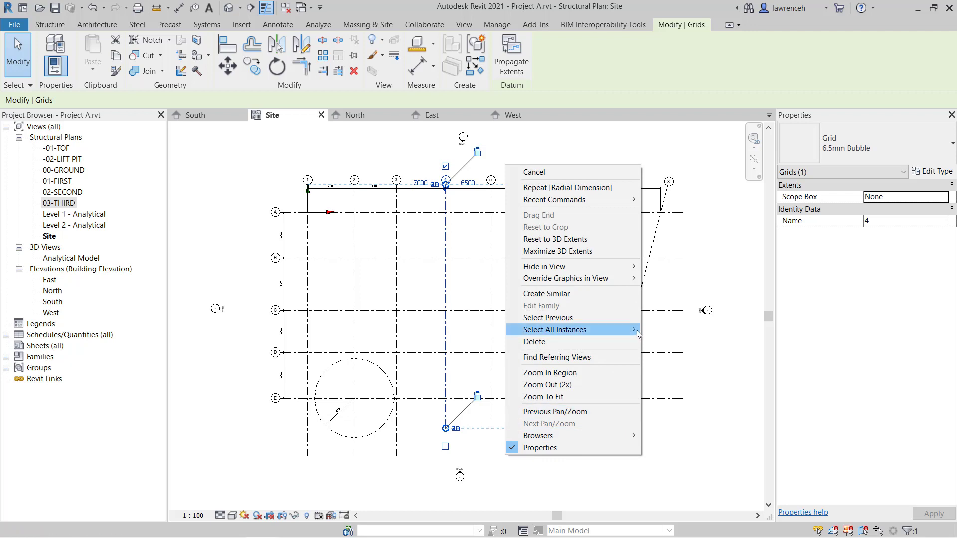
pyautogui.moveTo(636, 330)
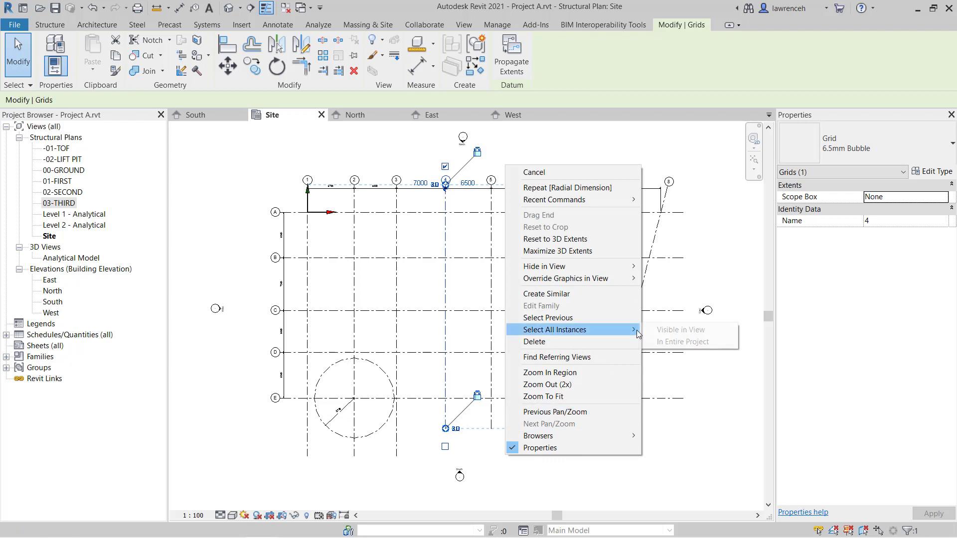
pyautogui.click(683, 333)
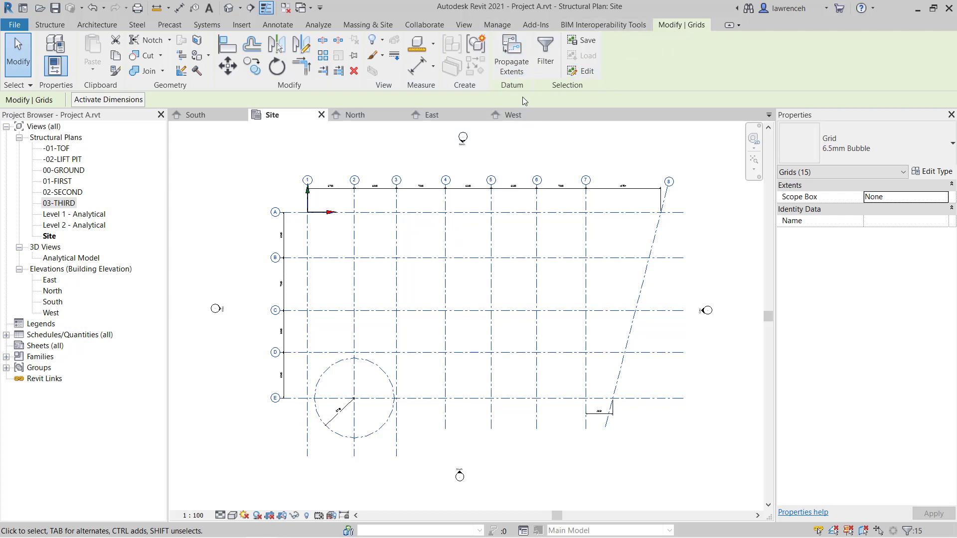
# - Propagate the selected grids' extents from the Site plan to all listed structural plans, including both analytical level plans
pyautogui.click(517, 70)
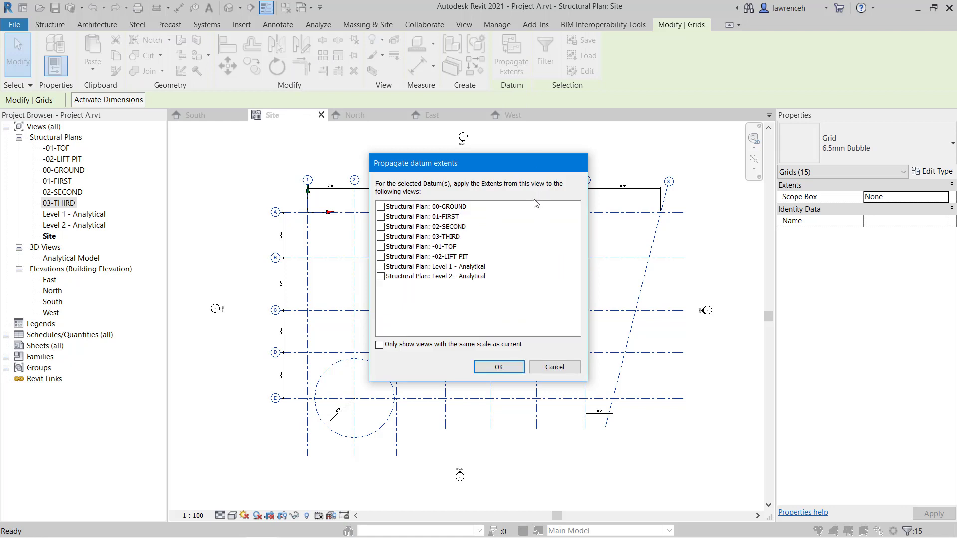
pyautogui.moveTo(495, 170); pyautogui.dragTo(865, 257)
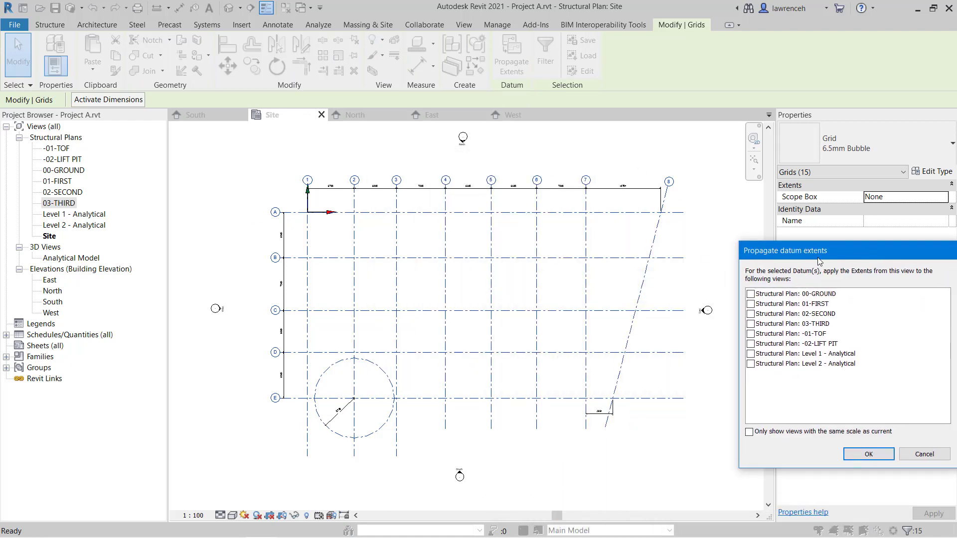
pyautogui.moveTo(811, 252); pyautogui.dragTo(488, 221)
pyautogui.moveTo(480, 259); pyautogui.dragTo(487, 330)
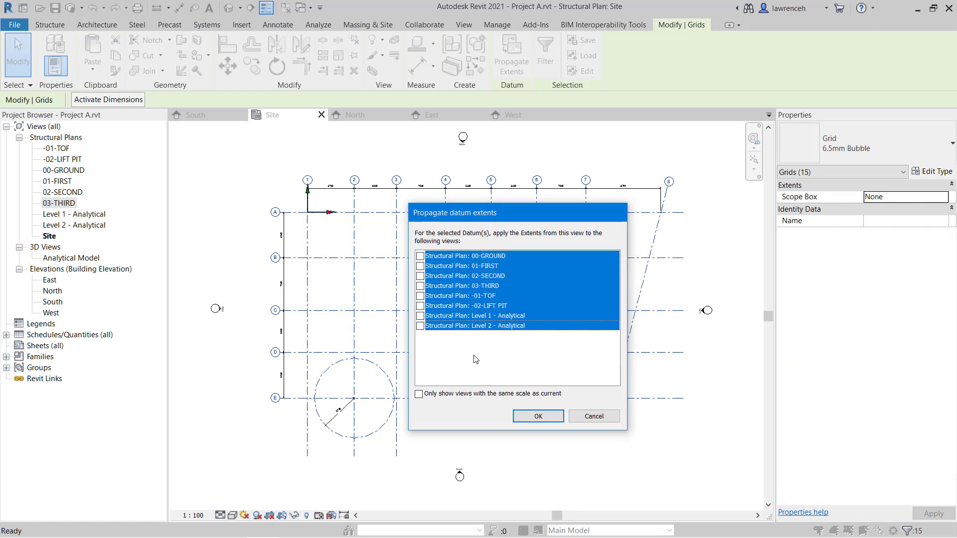
pyautogui.click(490, 350)
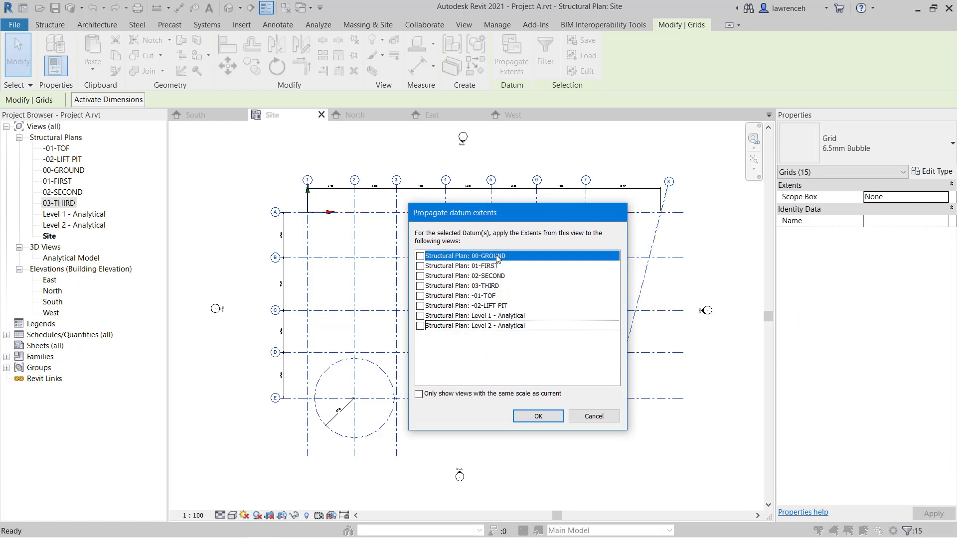
pyautogui.moveTo(497, 258); pyautogui.dragTo(501, 328)
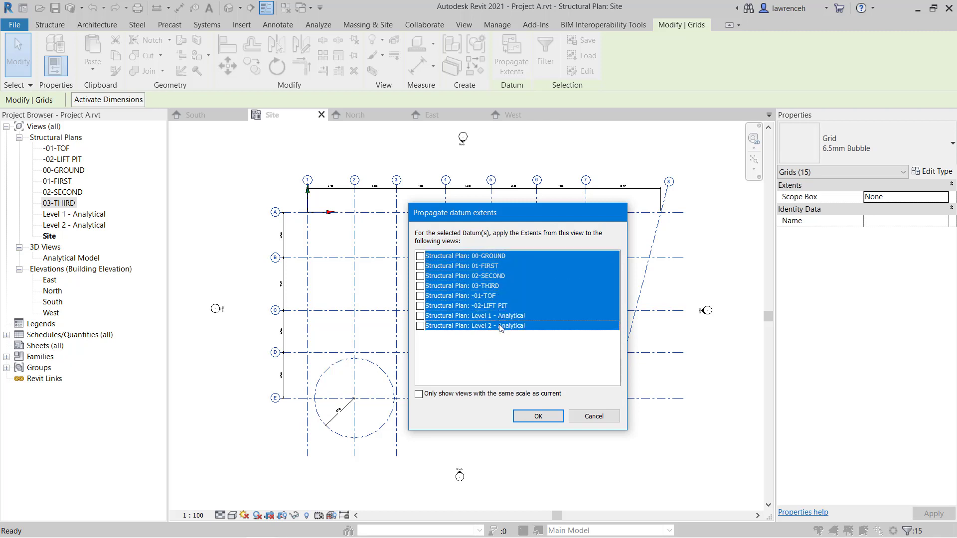
pyautogui.click(422, 308)
pyautogui.click(546, 417)
pyautogui.click(564, 465)
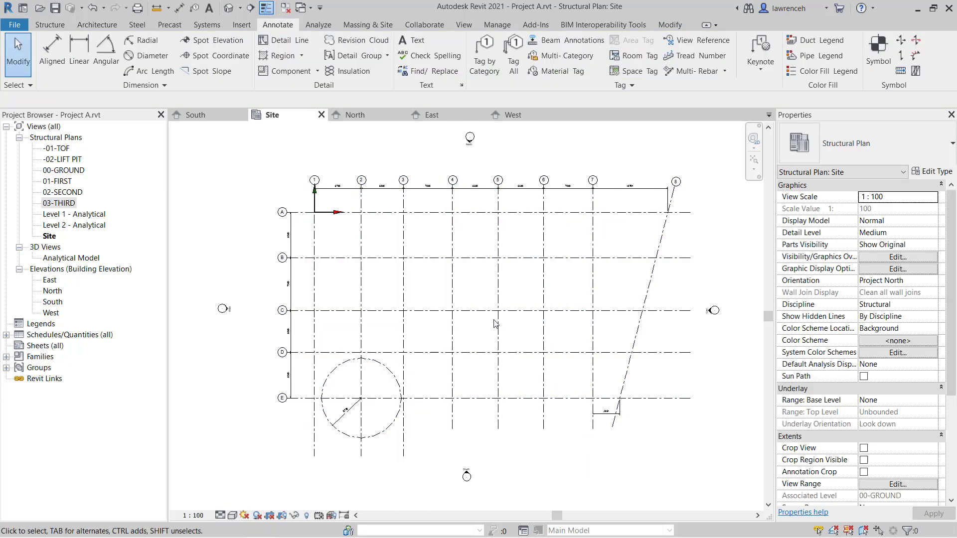
# - Check the grid extents and bubbles in the 03-THIRD structural plan and return to the Site plan
pyautogui.doubleClick(59, 203)
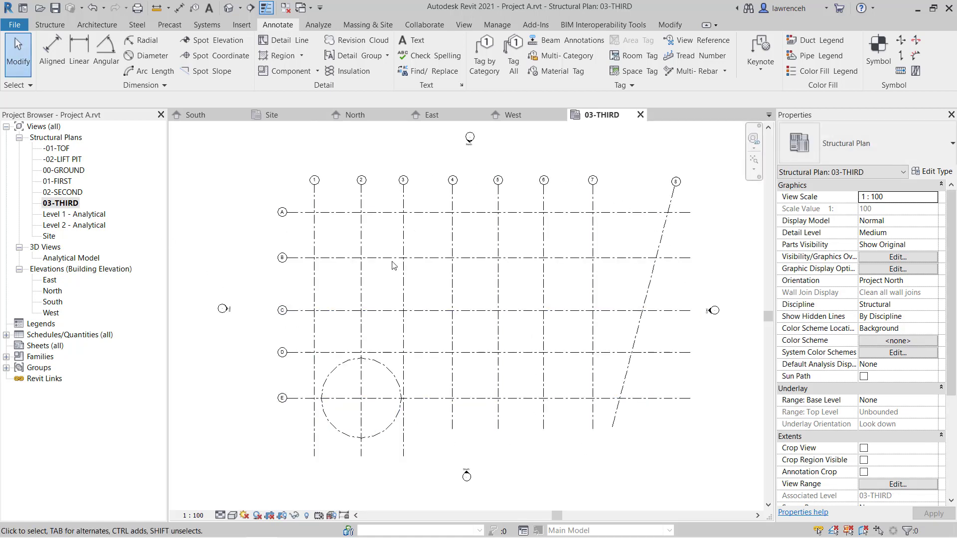
pyautogui.moveTo(424, 324); pyautogui.dragTo(409, 319, button='middle')
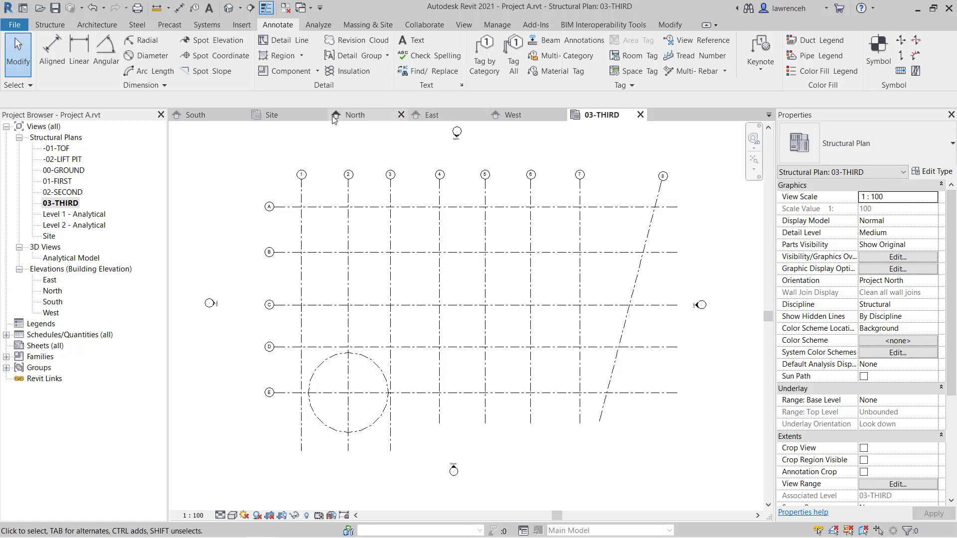
pyautogui.click(271, 116)
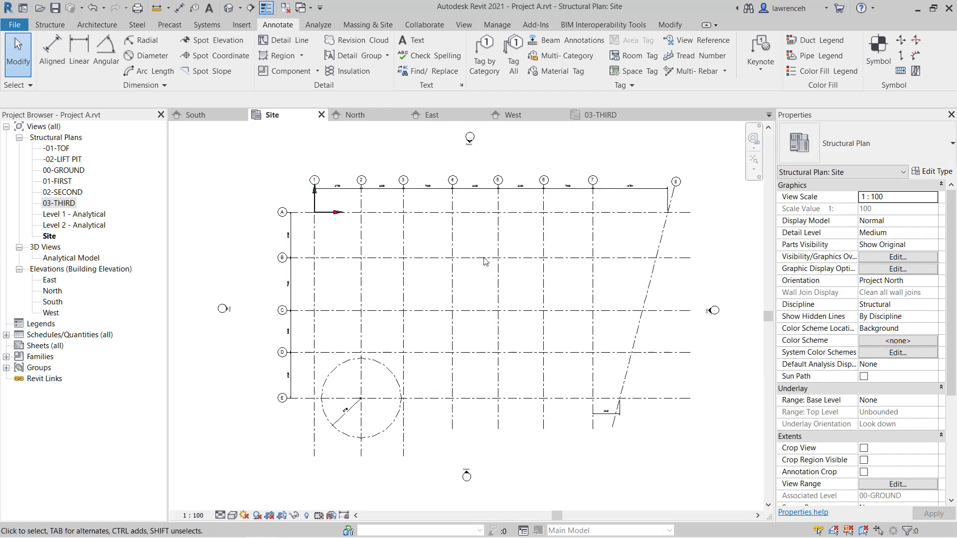
# - Select all linear dimension instances visible in the Site plan and add the circular grid's radial dimension to the selection
pyautogui.click(348, 188)
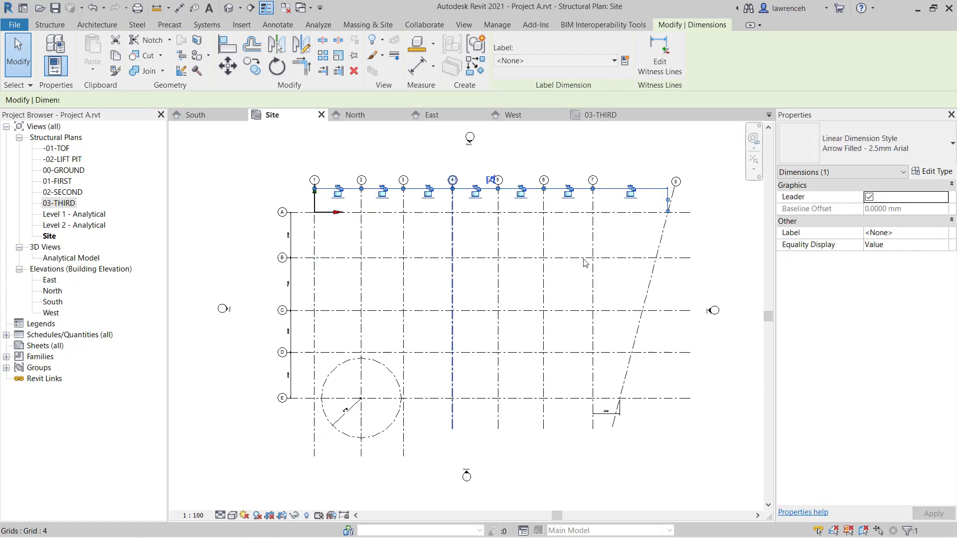
pyautogui.rightClick(618, 148)
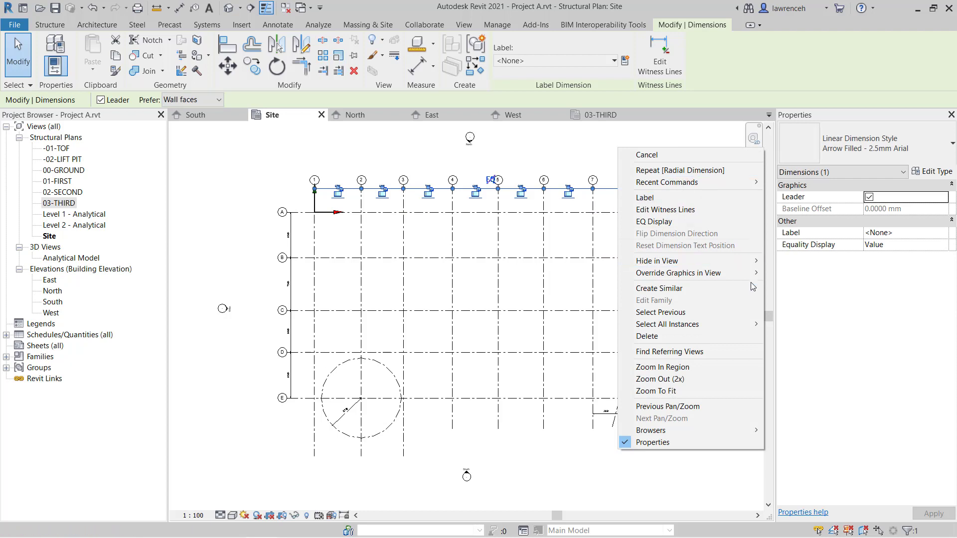
pyautogui.moveTo(725, 325)
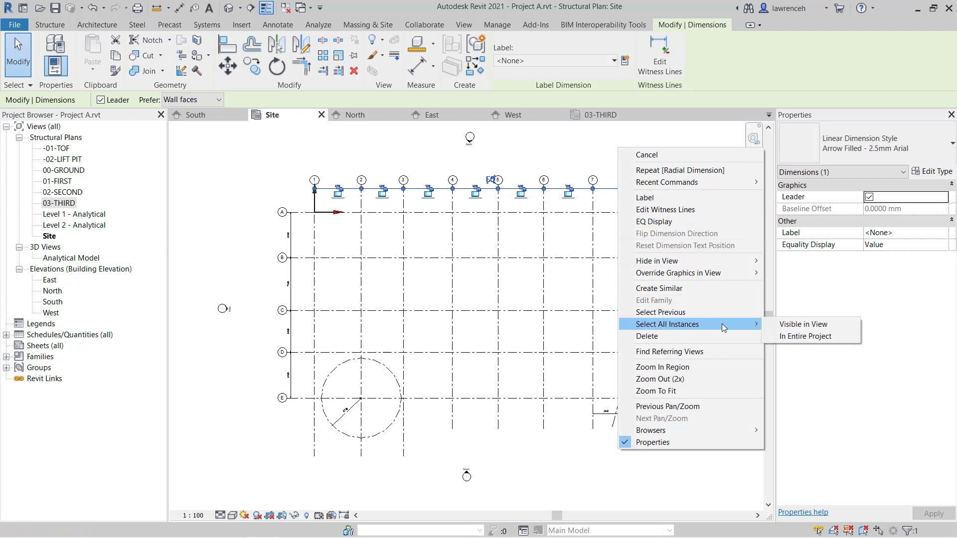
pyautogui.click(803, 325)
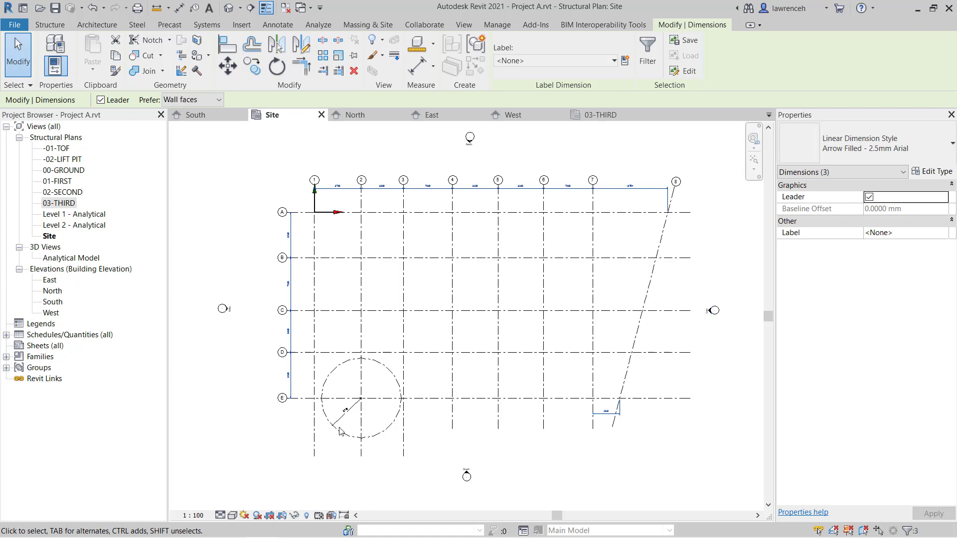
pyautogui.scroll(3, 330, 442)
pyautogui.scroll(2, 334, 438)
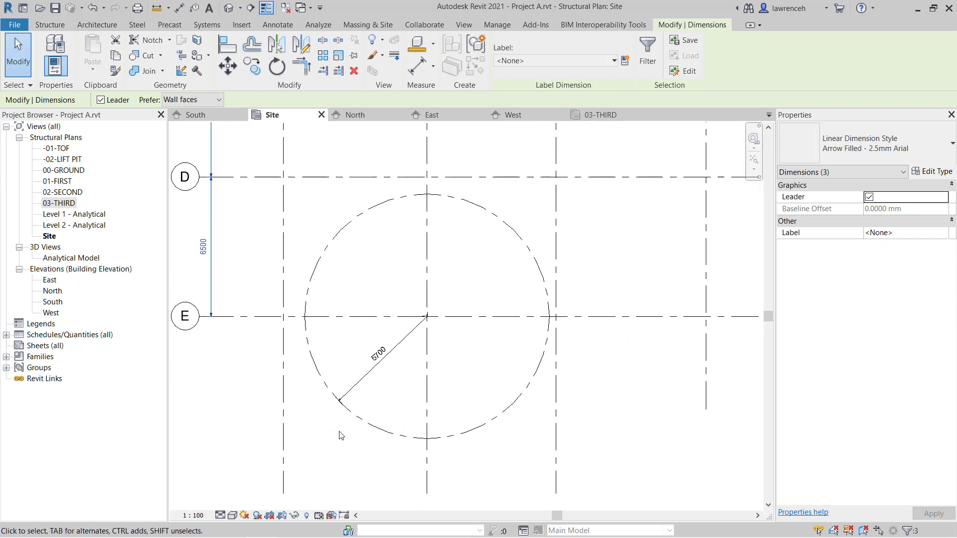
pyautogui.scroll(-1, 388, 417)
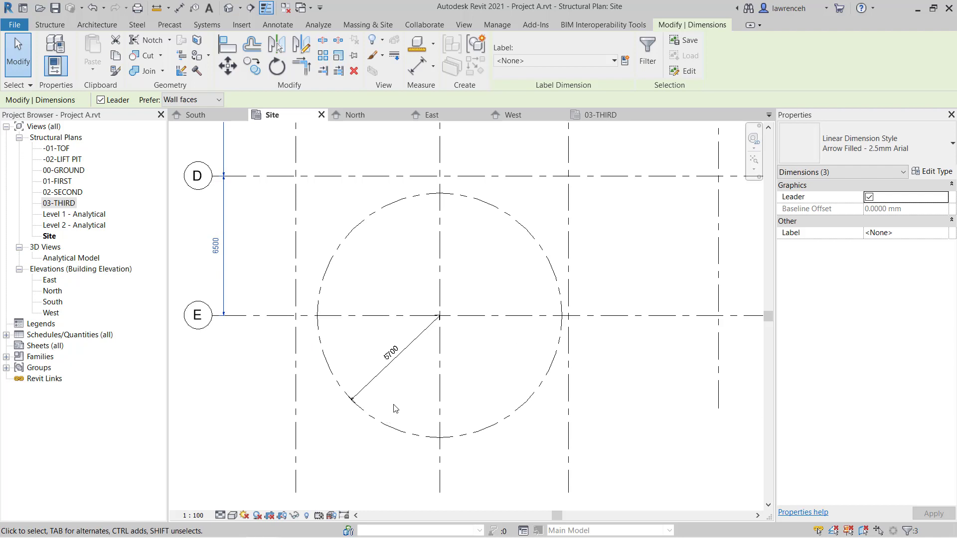
pyautogui.keyDown('ctrl'); pyautogui.click(383, 375); pyautogui.keyUp('ctrl')
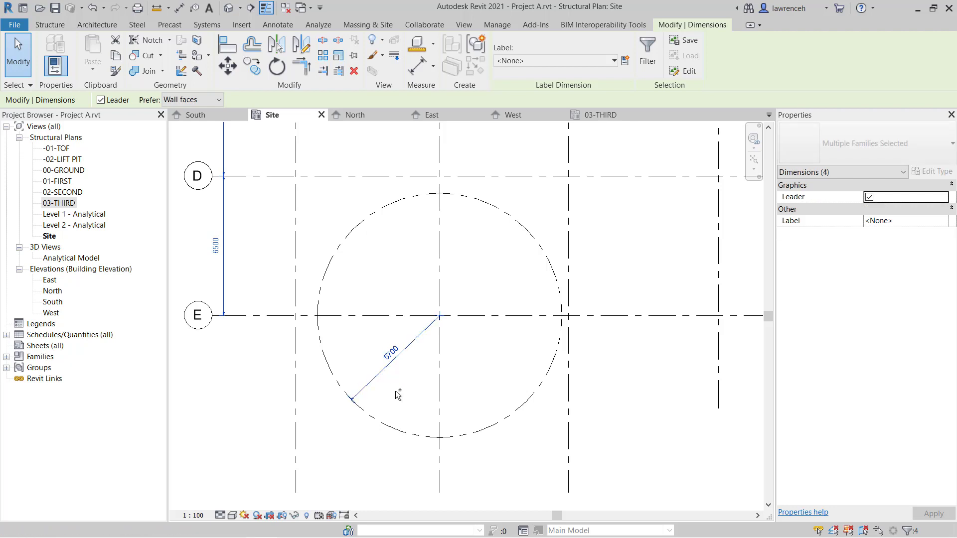
pyautogui.scroll(-5, 400, 407)
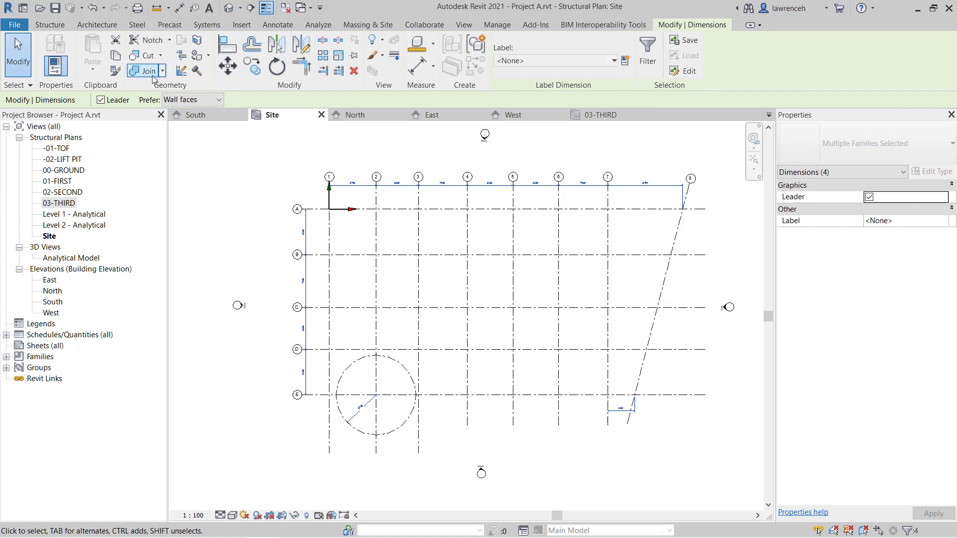
# - Copy the selected dimensions and paste them aligned to views 00-GROUND, 01-FIRST, 02-SECOND, 03-THIRD, -01-TOF and -02-LIFT PIT, and check the 01-FIRST plan
pyautogui.click(116, 56)
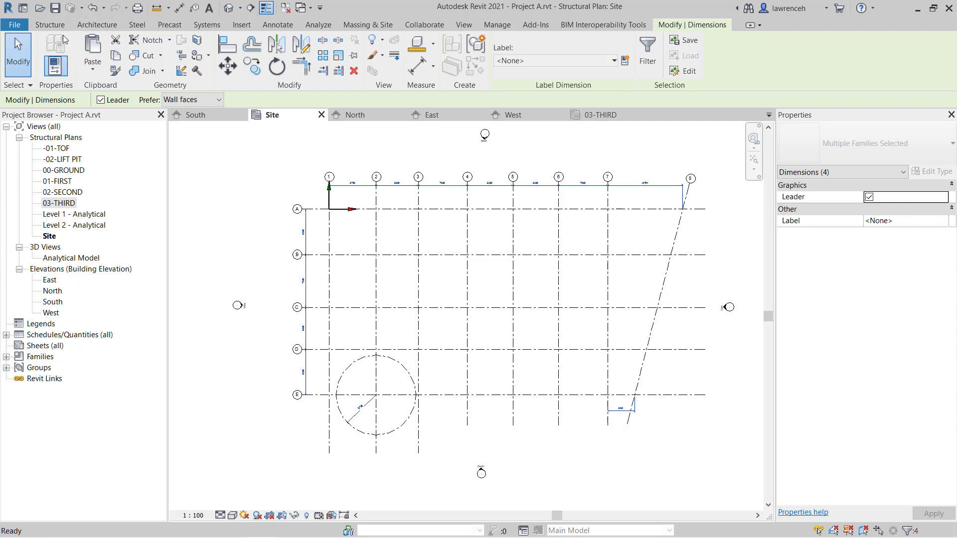
pyautogui.click(91, 76)
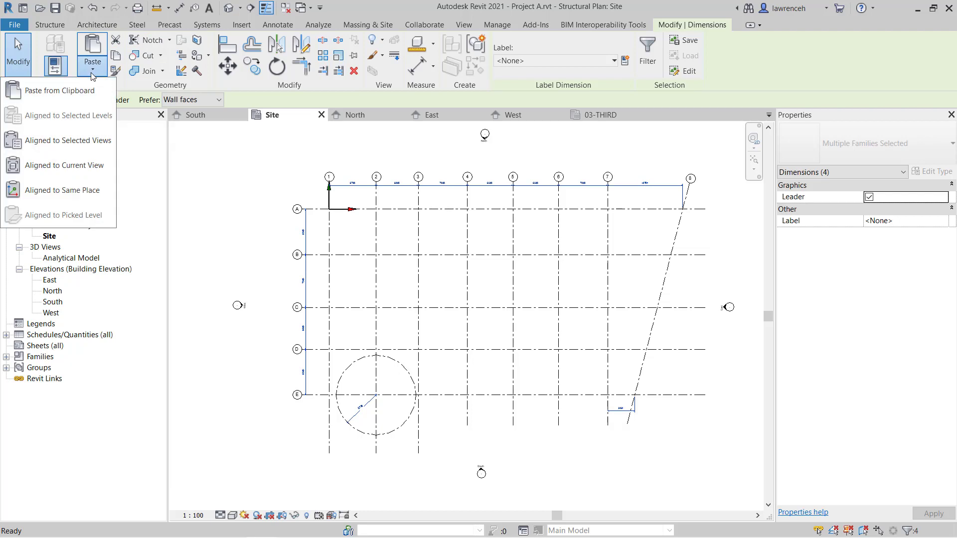
pyautogui.click(83, 141)
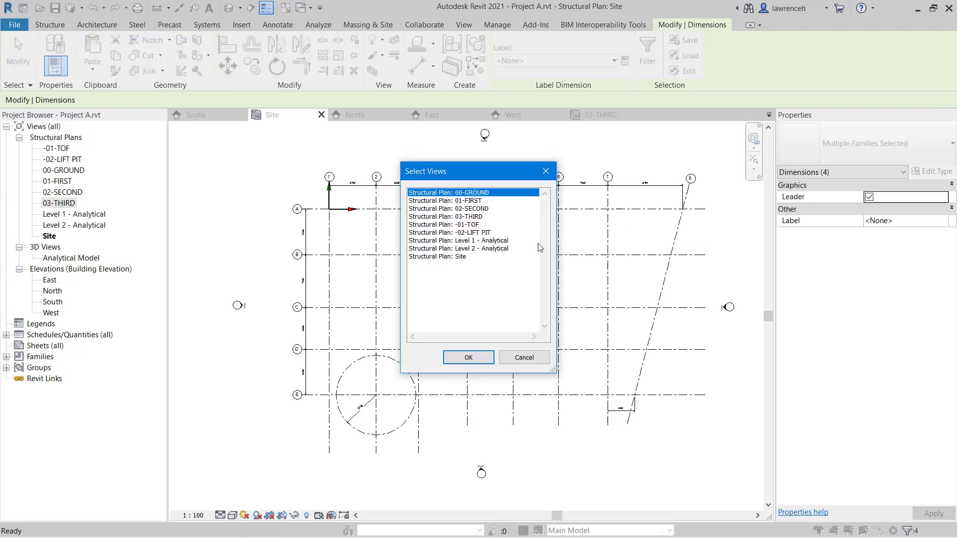
pyautogui.moveTo(476, 203); pyautogui.dragTo(487, 233)
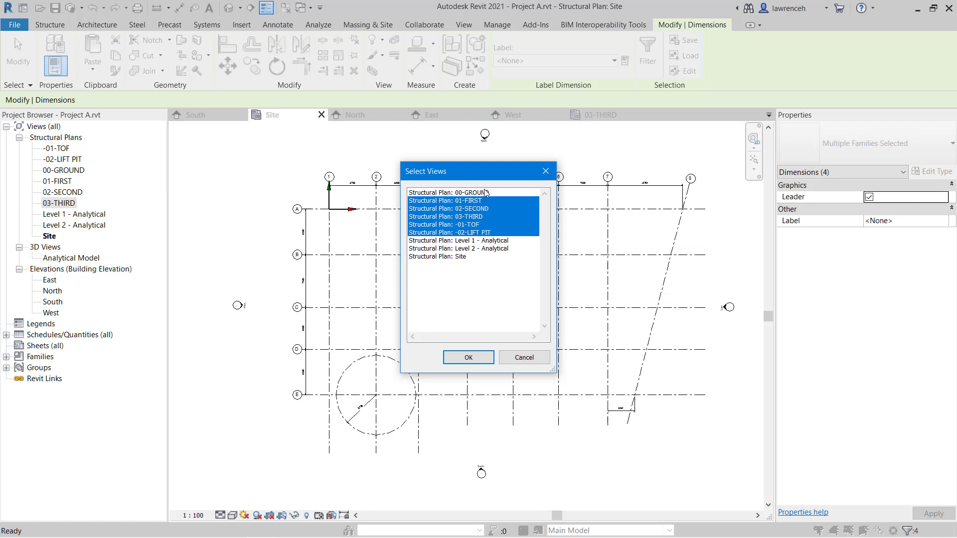
pyautogui.keyDown('ctrl'); pyautogui.click(489, 193); pyautogui.keyUp('ctrl')
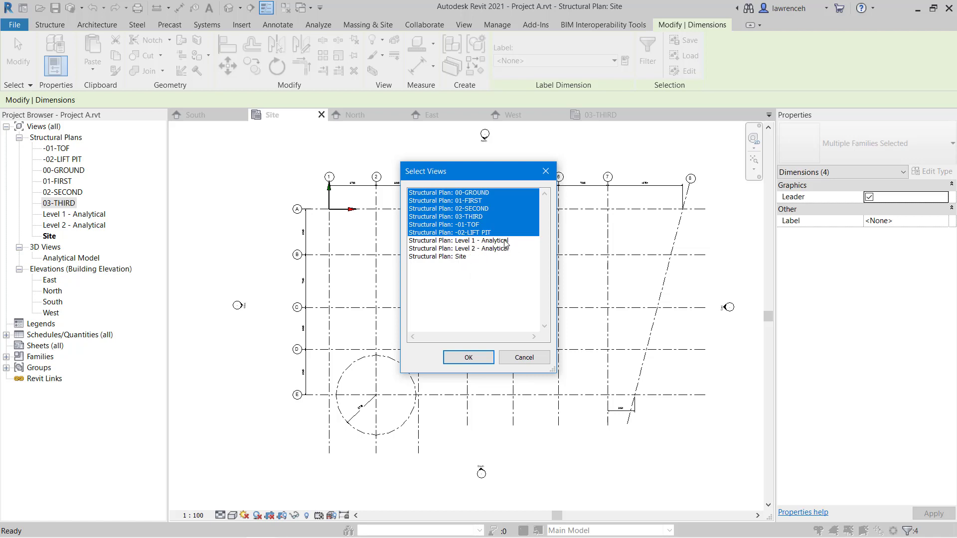
pyautogui.click(469, 358)
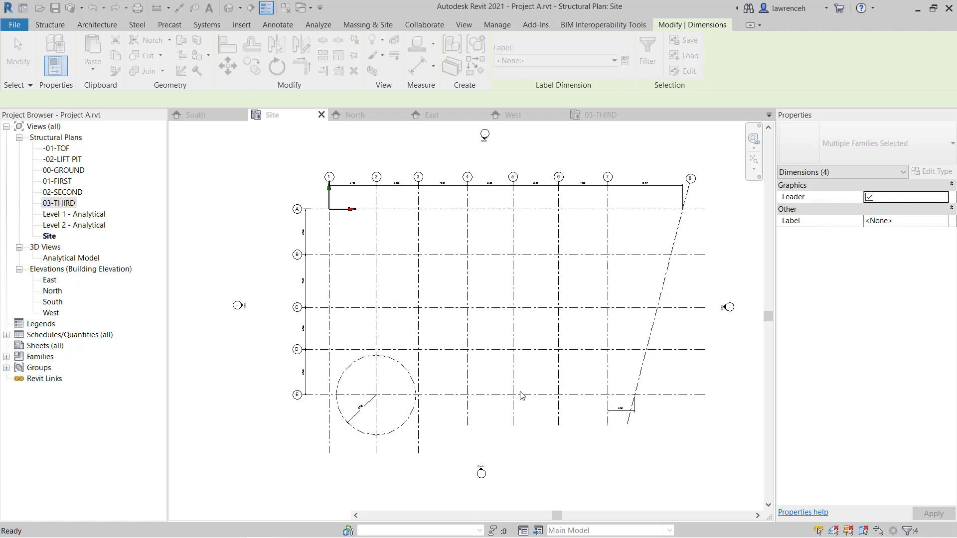
pyautogui.click(542, 443)
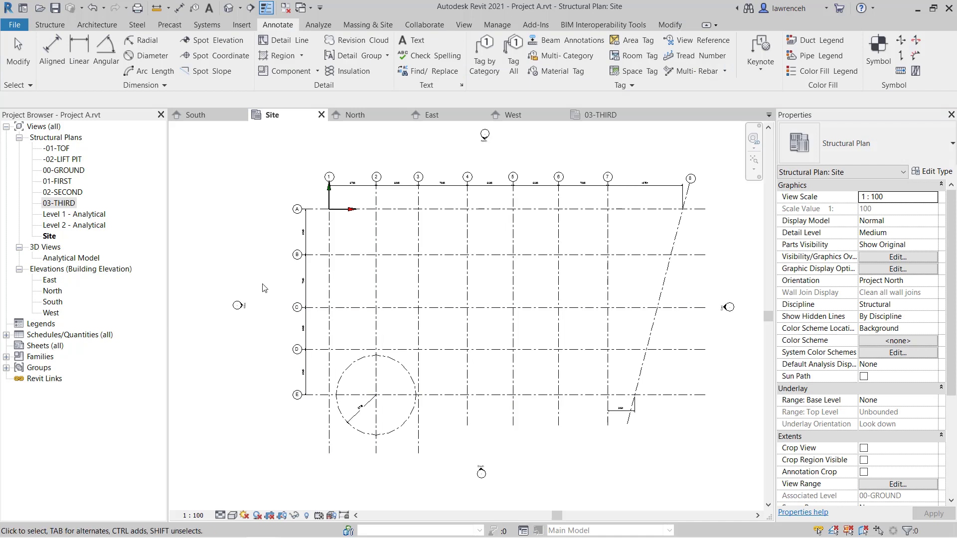
pyautogui.doubleClick(59, 182)
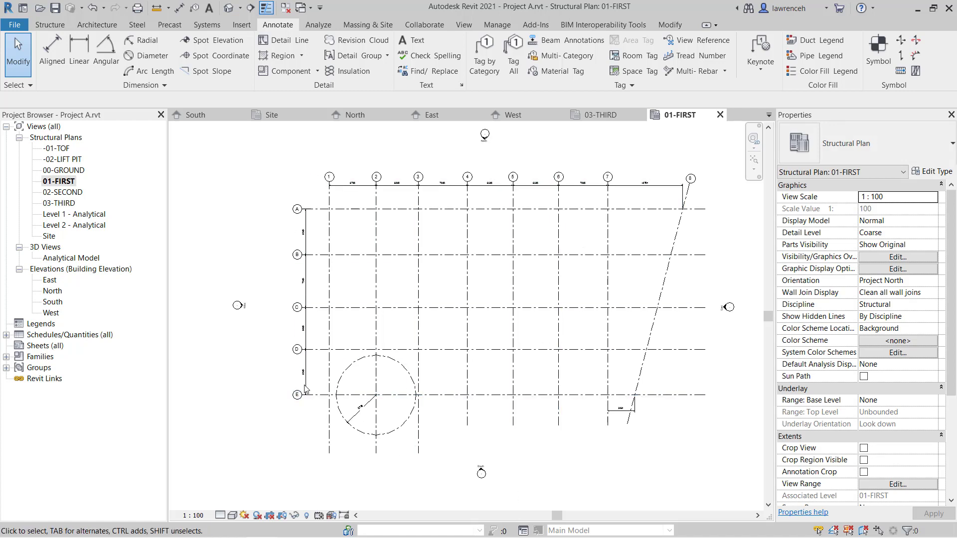
pyautogui.moveTo(524, 300); pyautogui.dragTo(478, 300, button='middle')
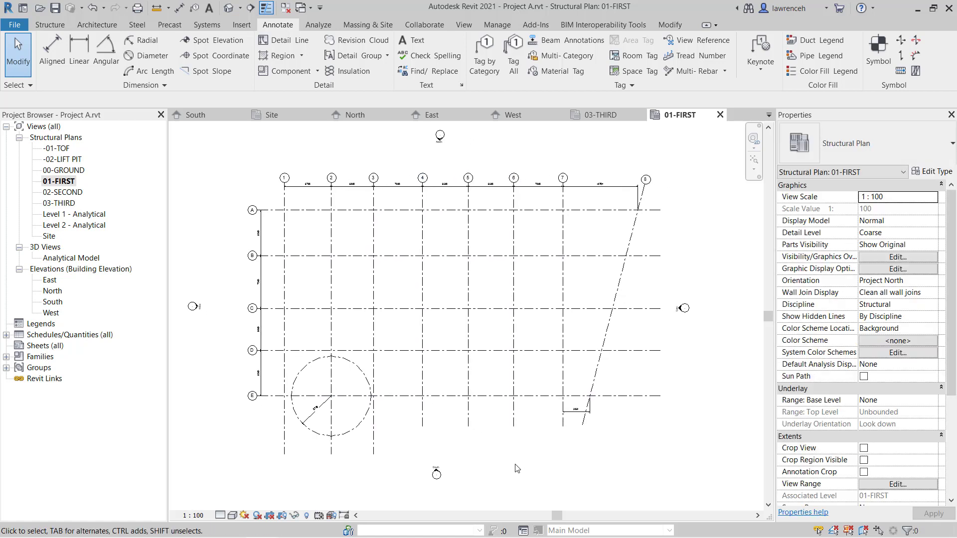